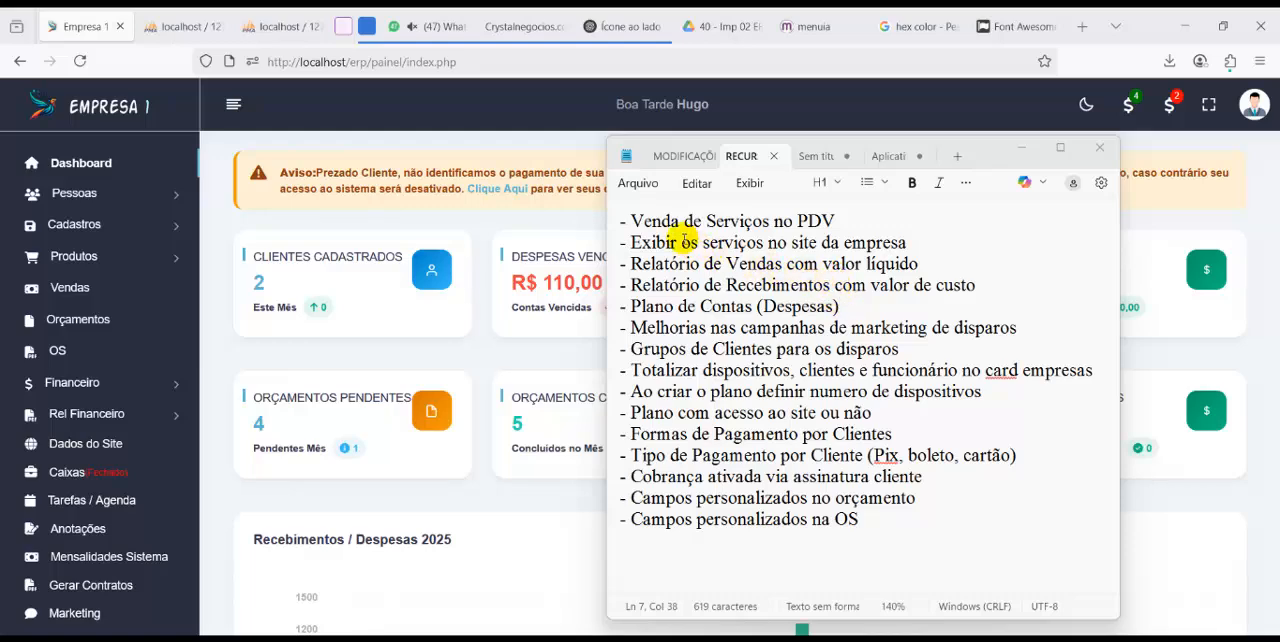
Review the list of new system features in the notes, from the chart of accounts to custom fields in quotes and service orders
drag(660, 221, 764, 221)
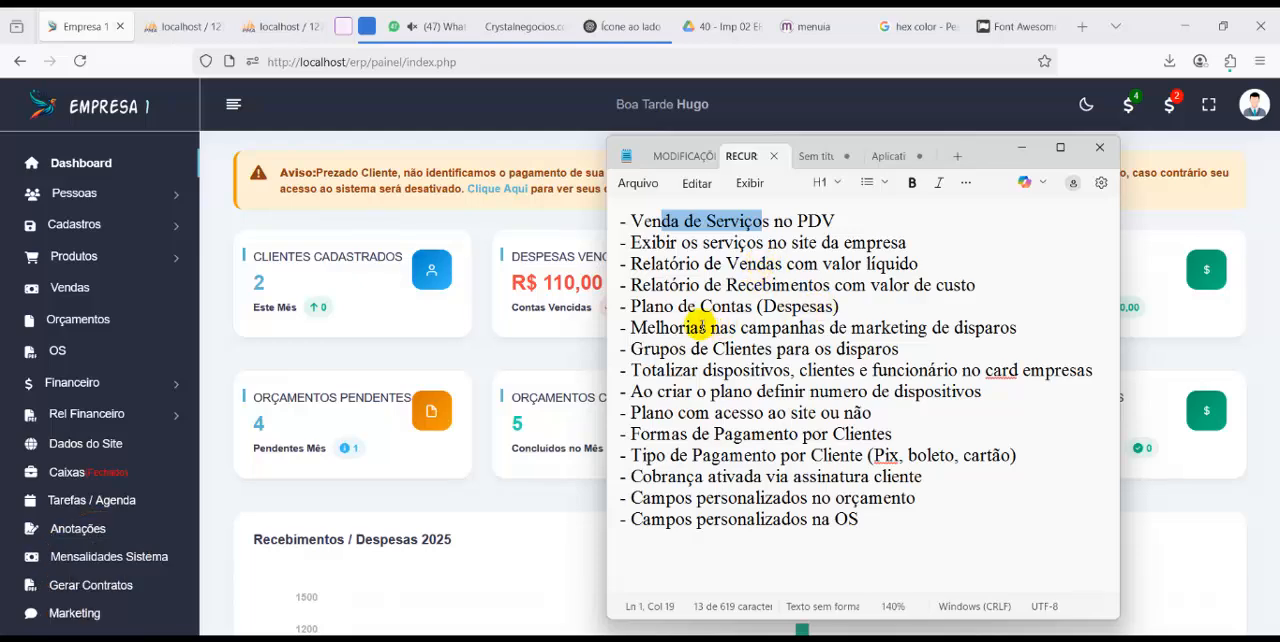
drag(631, 306, 857, 311)
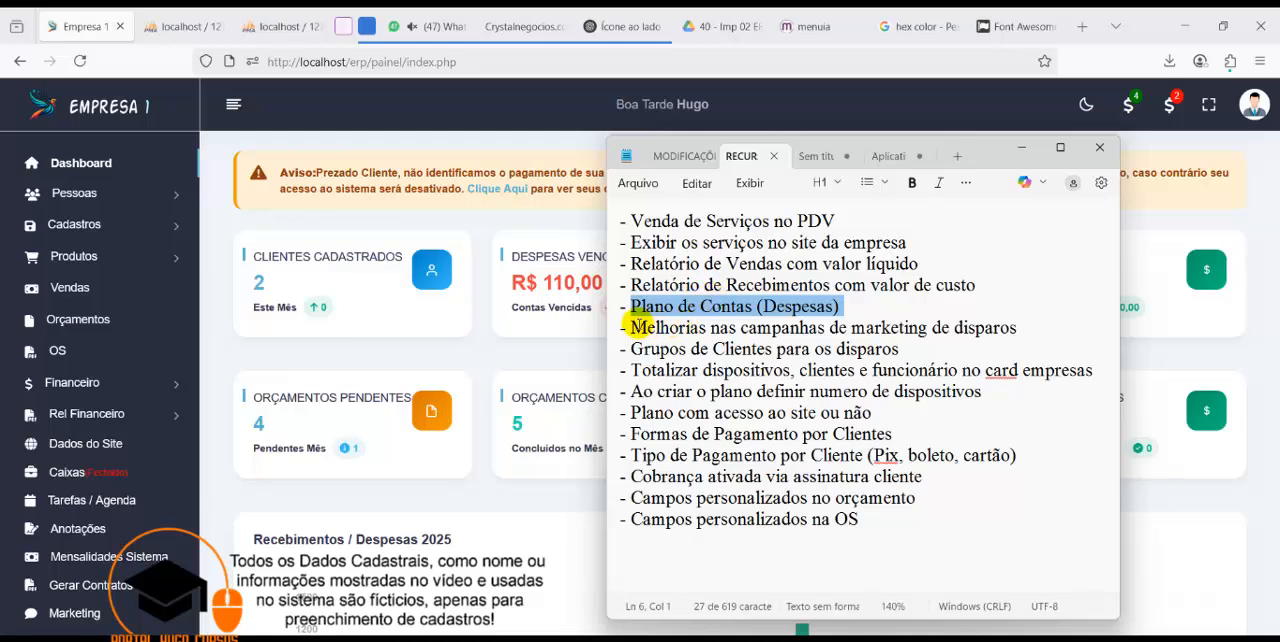
drag(627, 328, 912, 350)
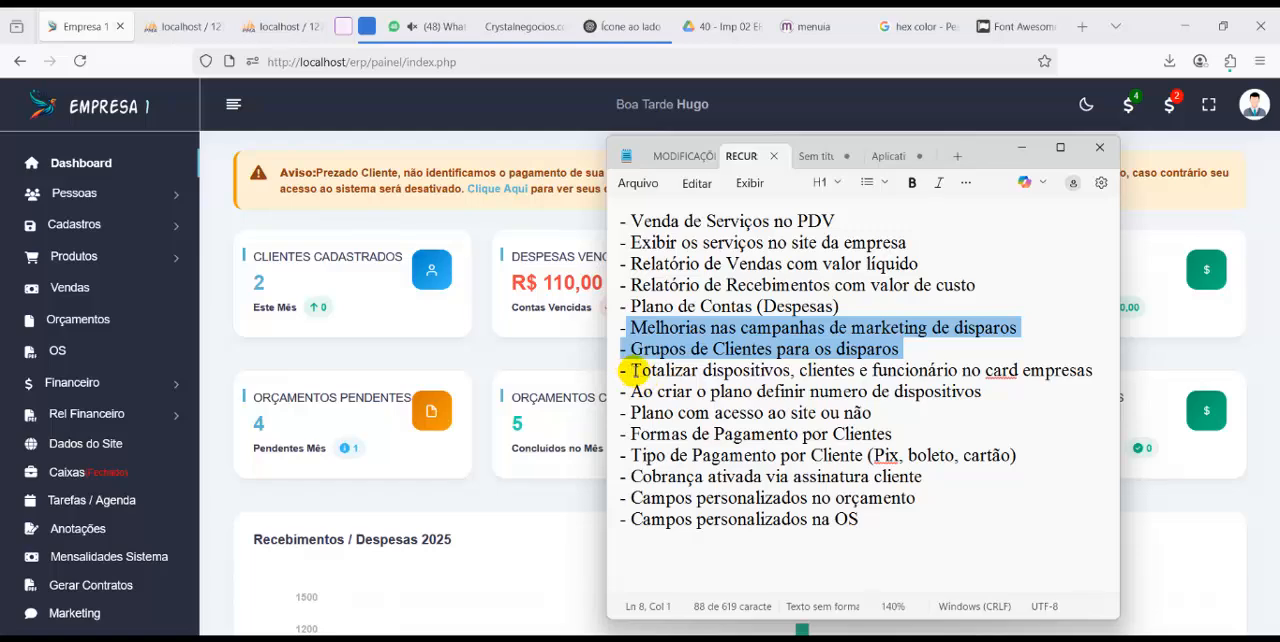
drag(633, 371, 1093, 375)
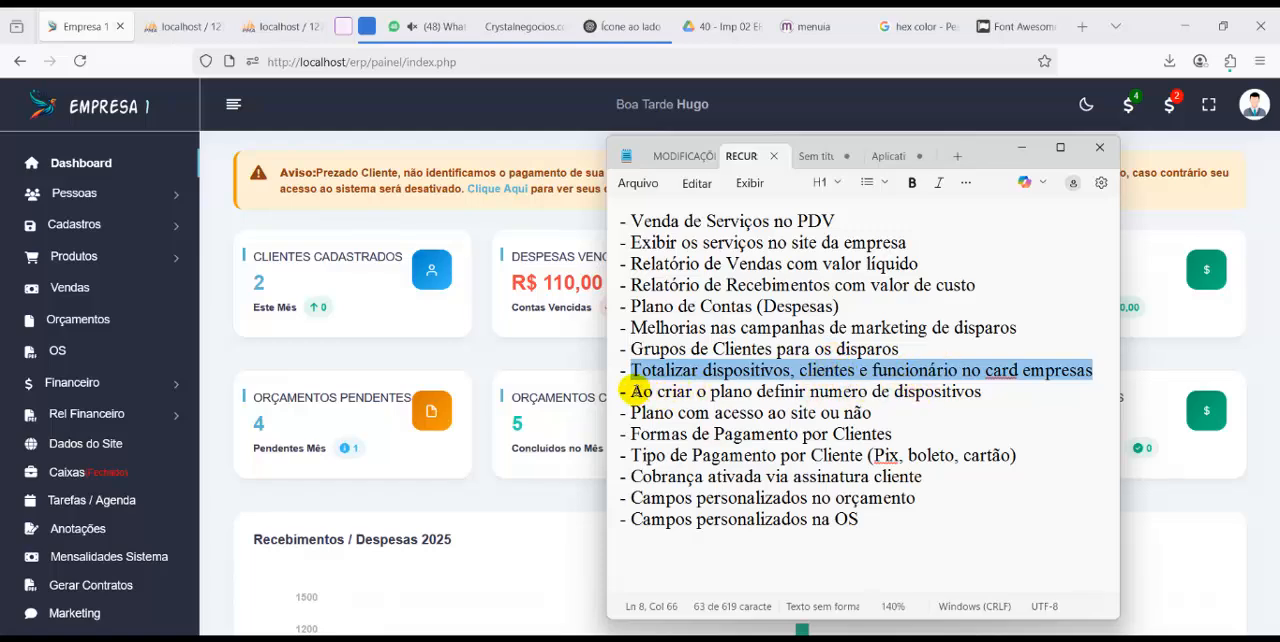
drag(631, 391, 995, 393)
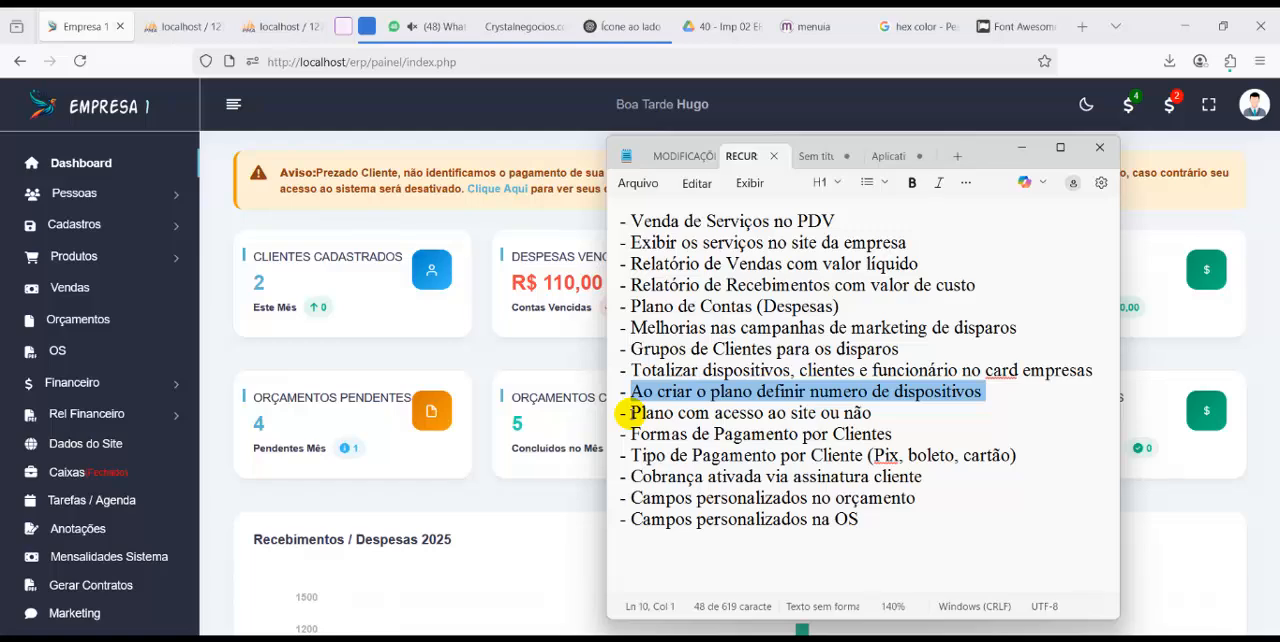
drag(630, 412, 880, 413)
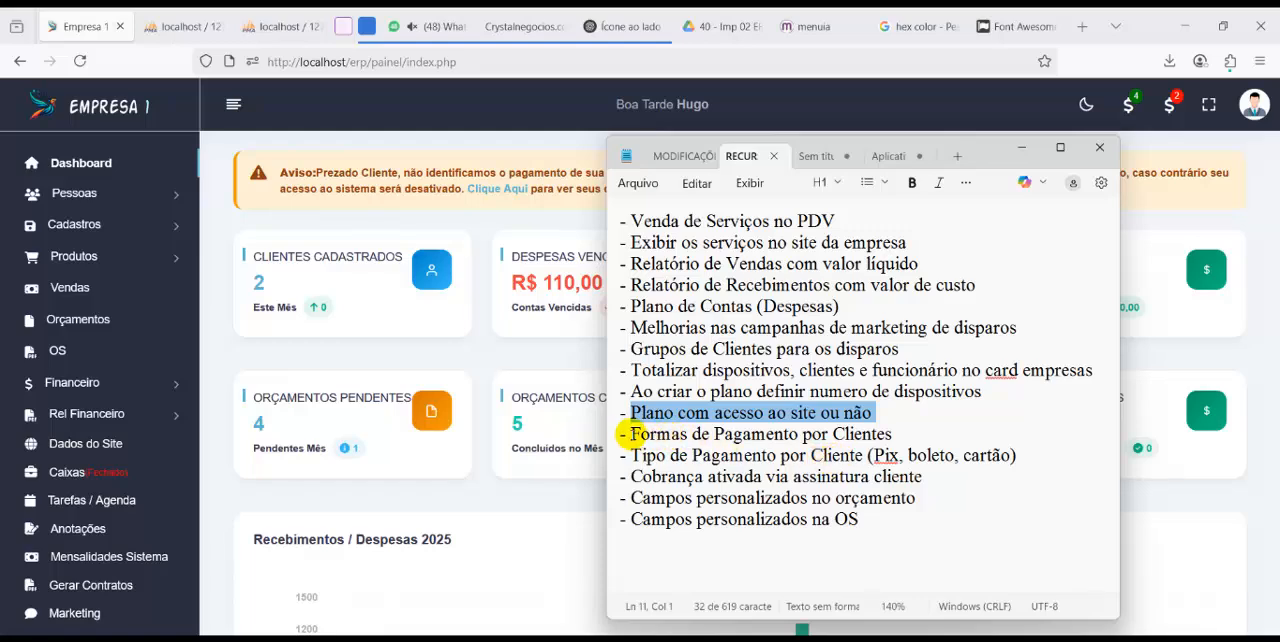
drag(623, 433, 1033, 460)
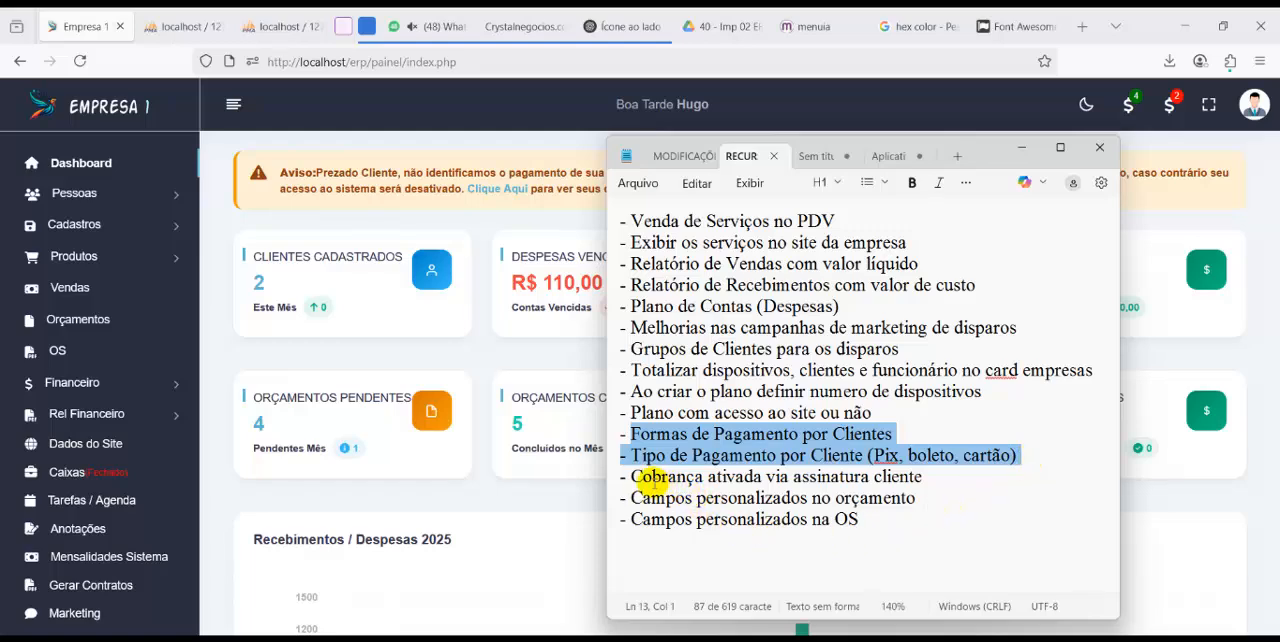
click(631, 476)
drag(631, 476, 930, 477)
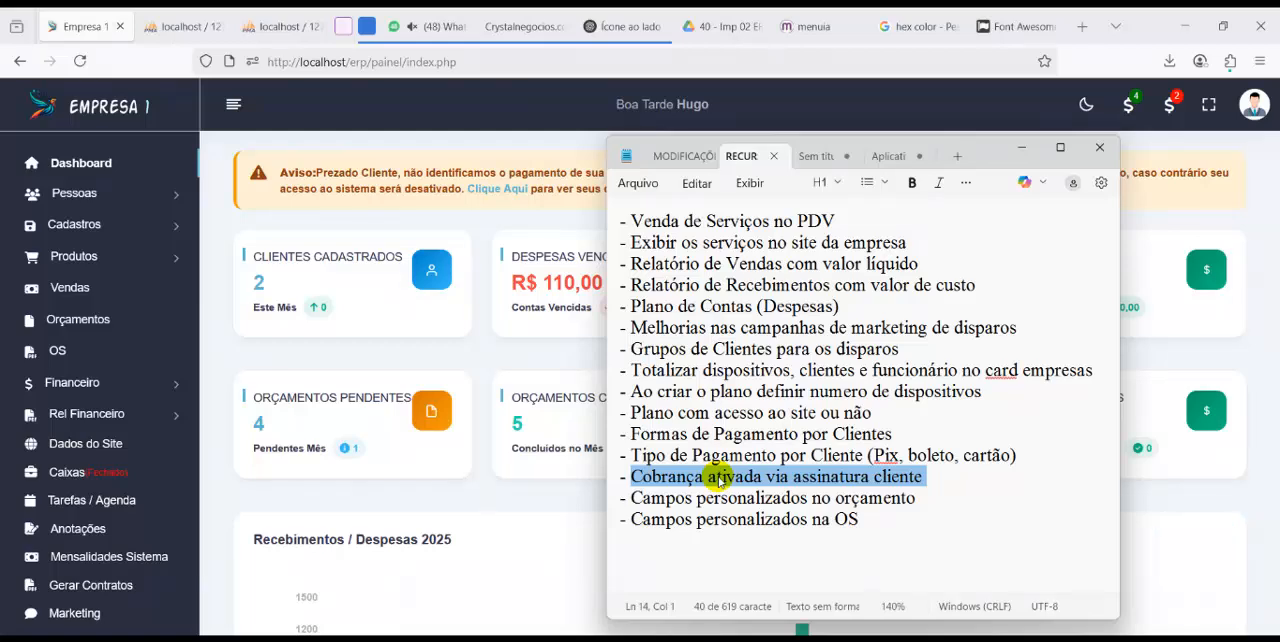
drag(630, 497, 875, 520)
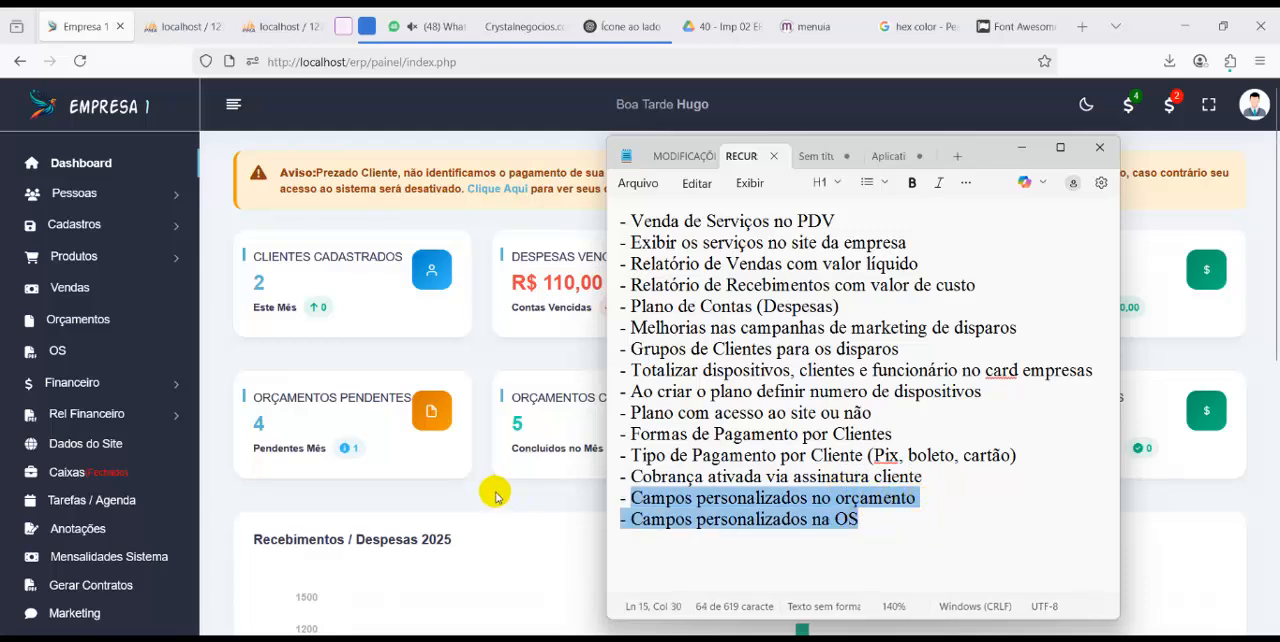
Open a new quote form and examine its customizable field labels, including Mão de Obras, Defeito and Senha do Aparelho
click(65, 320)
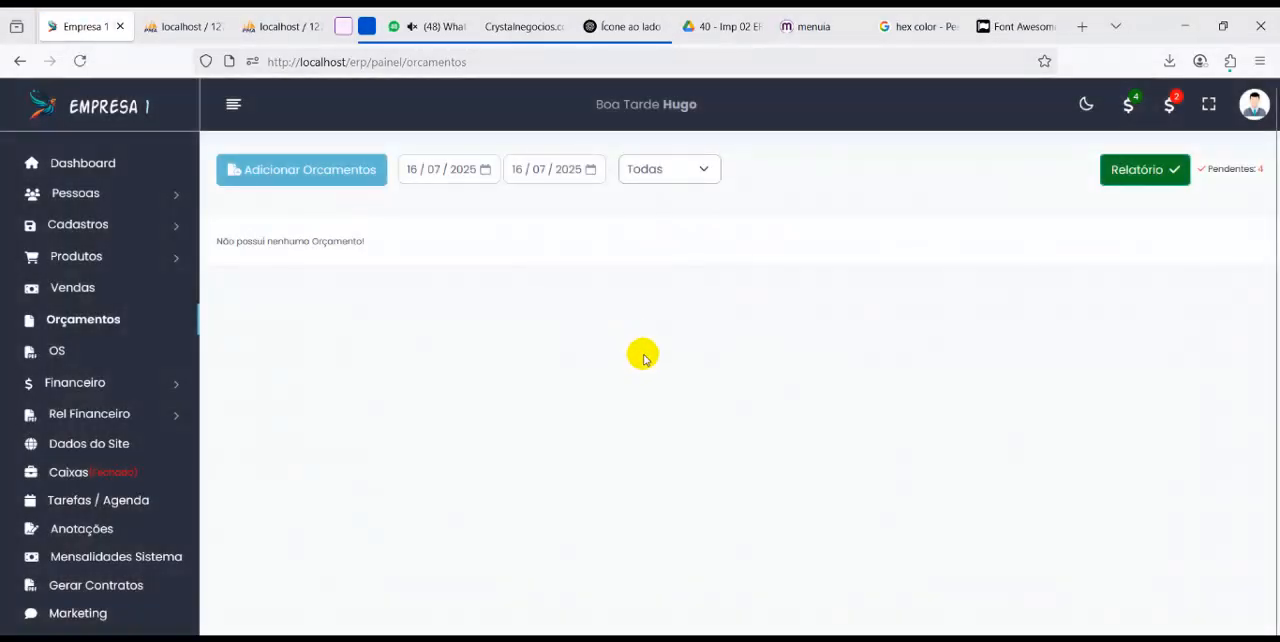
click(345, 180)
scroll(535, 385, down, 1)
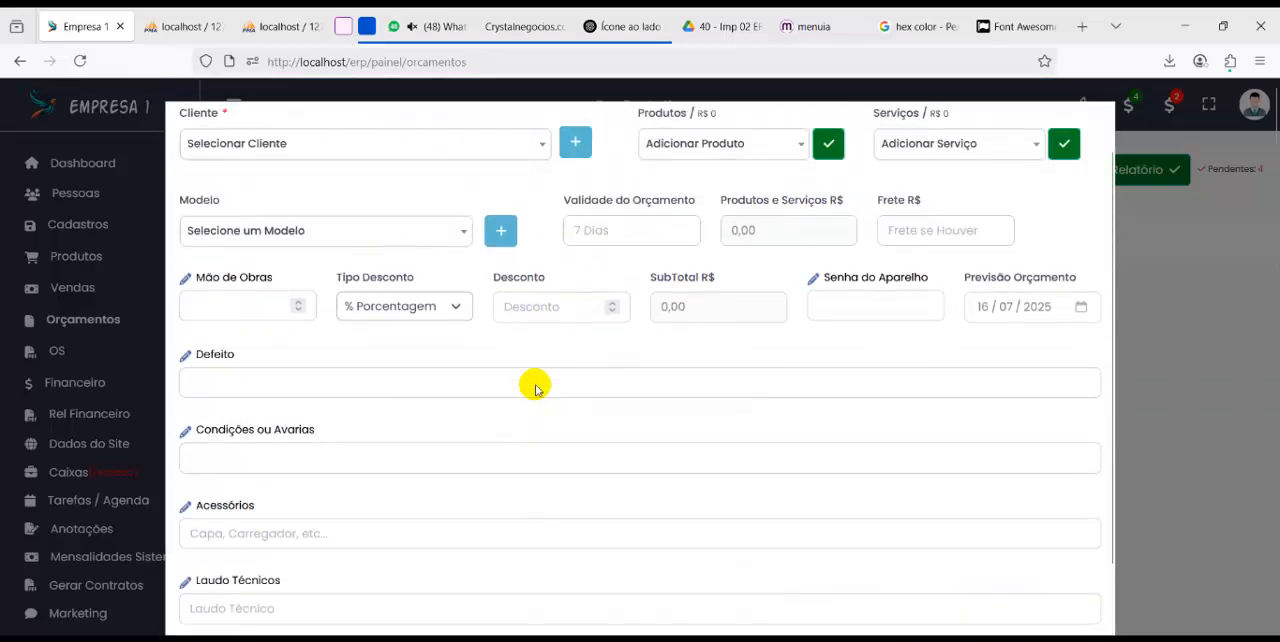
scroll(535, 383, up, 1)
drag(209, 341, 255, 333)
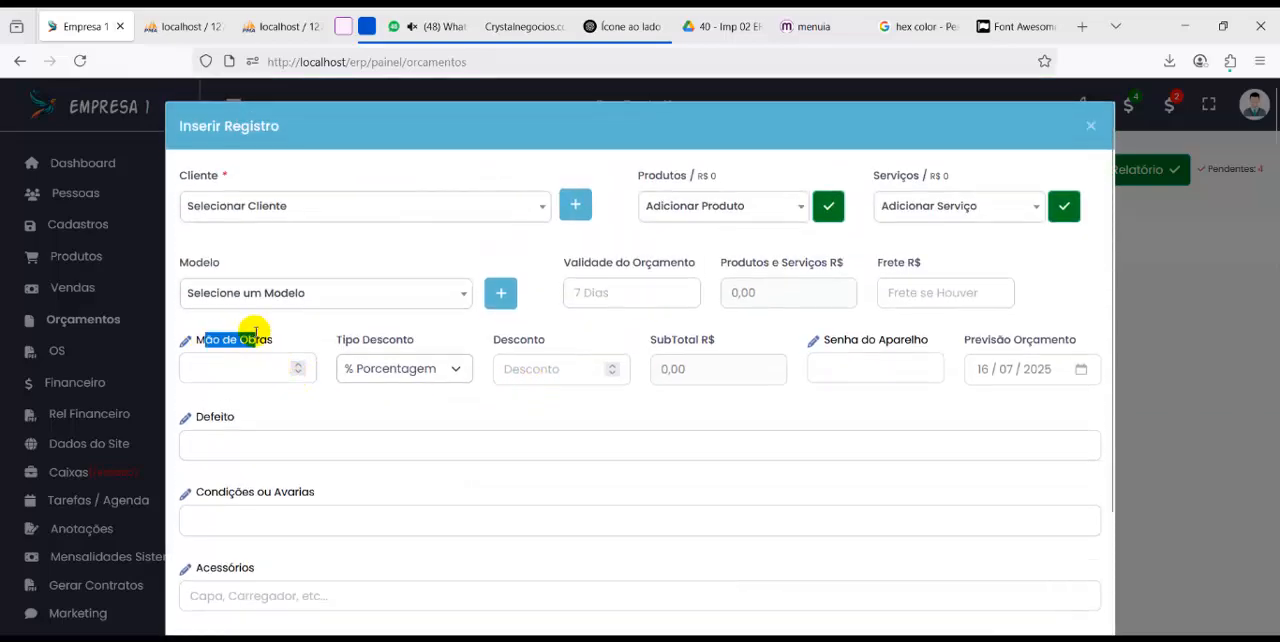
drag(204, 418, 214, 420)
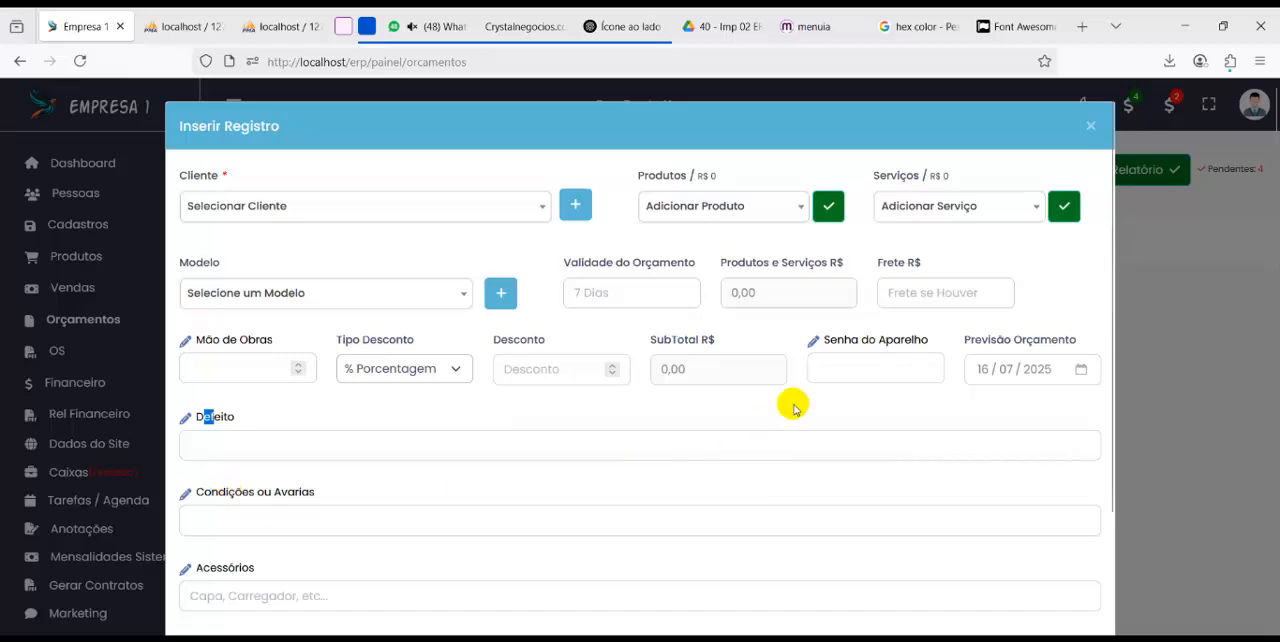
drag(845, 340, 935, 340)
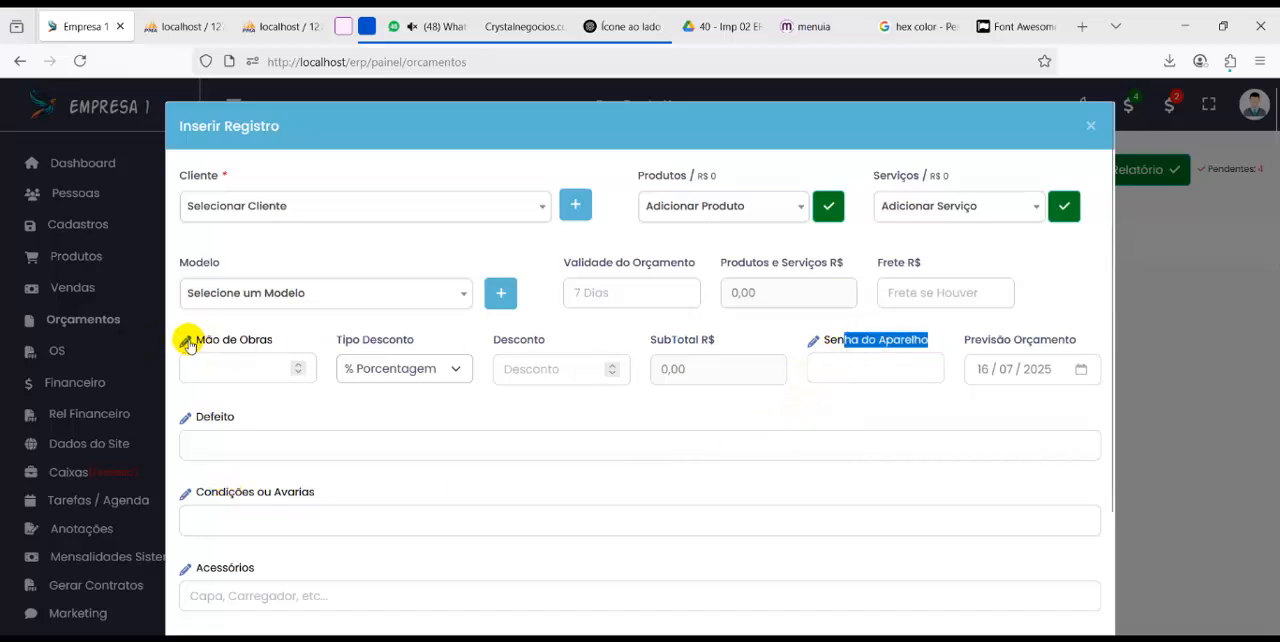
Try to rename the Mão de Obras field label in the quote form to "aaaaa"
click(271, 340)
drag(271, 340, 200, 337)
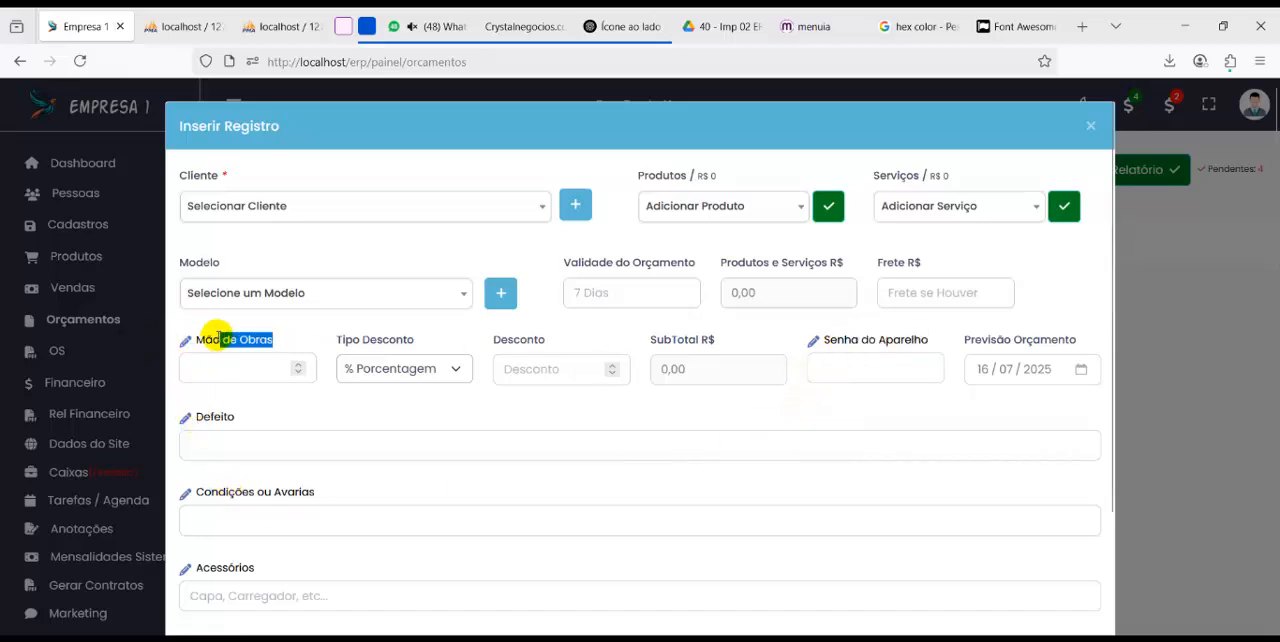
text(aaaaaaaaa)
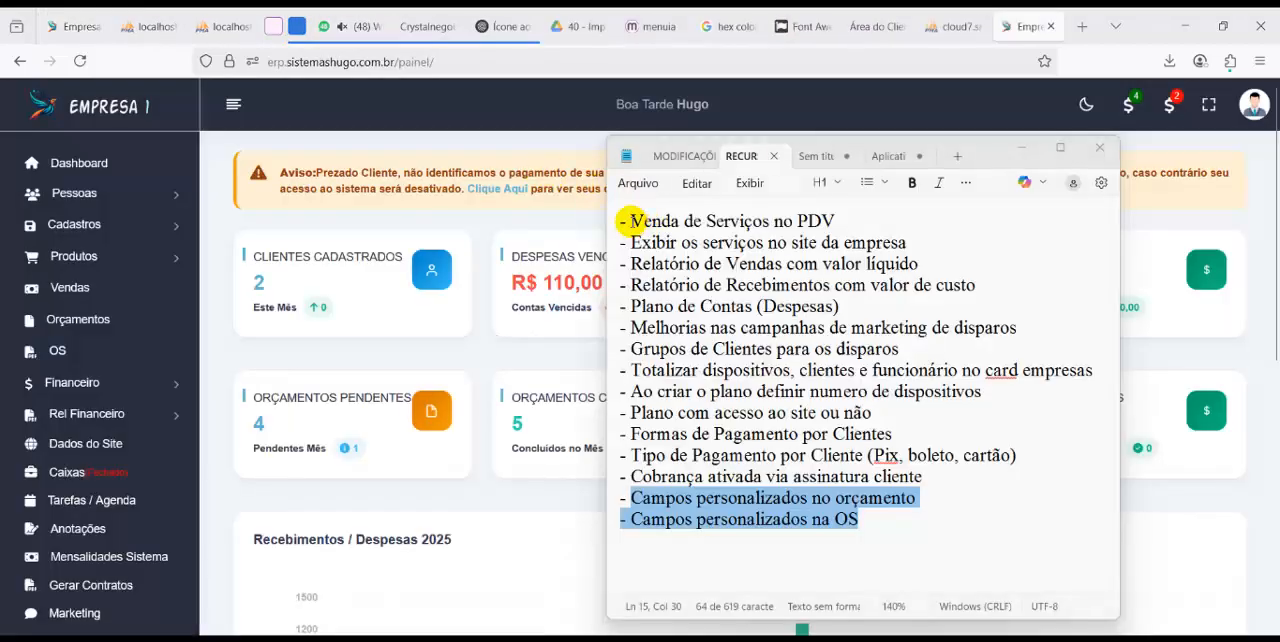
Highlight the "Venda de Serviços no PDV" note, bring the online dashboard forward and open the sales page
drag(630, 220, 622, 242)
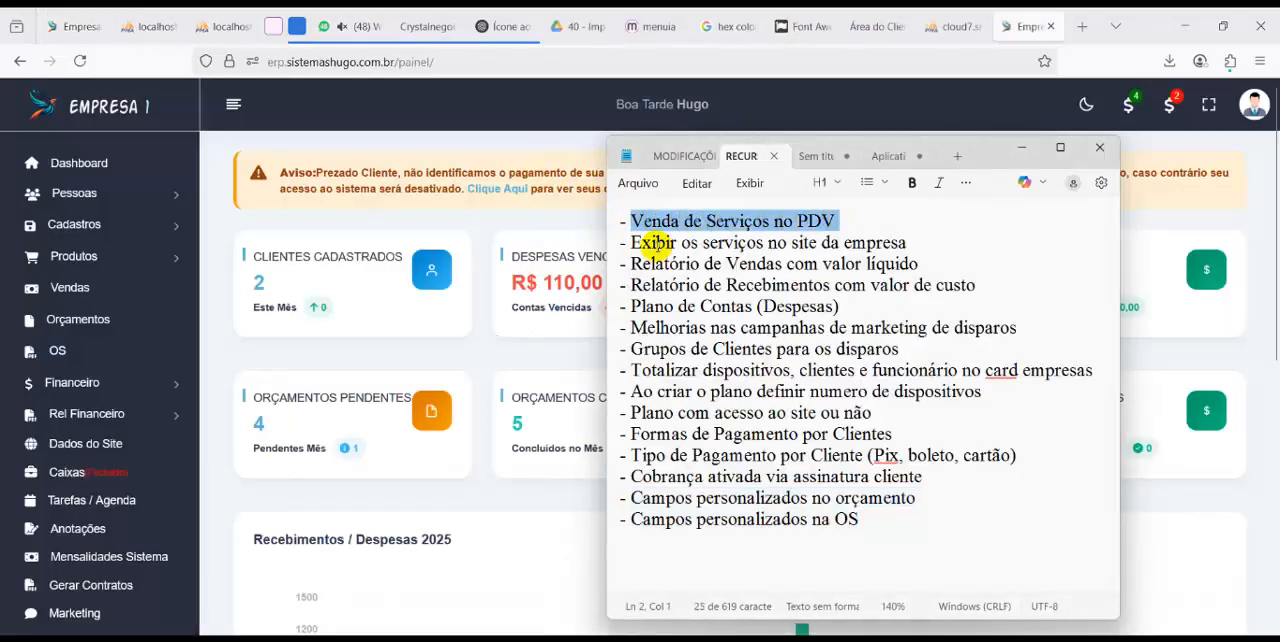
click(481, 360)
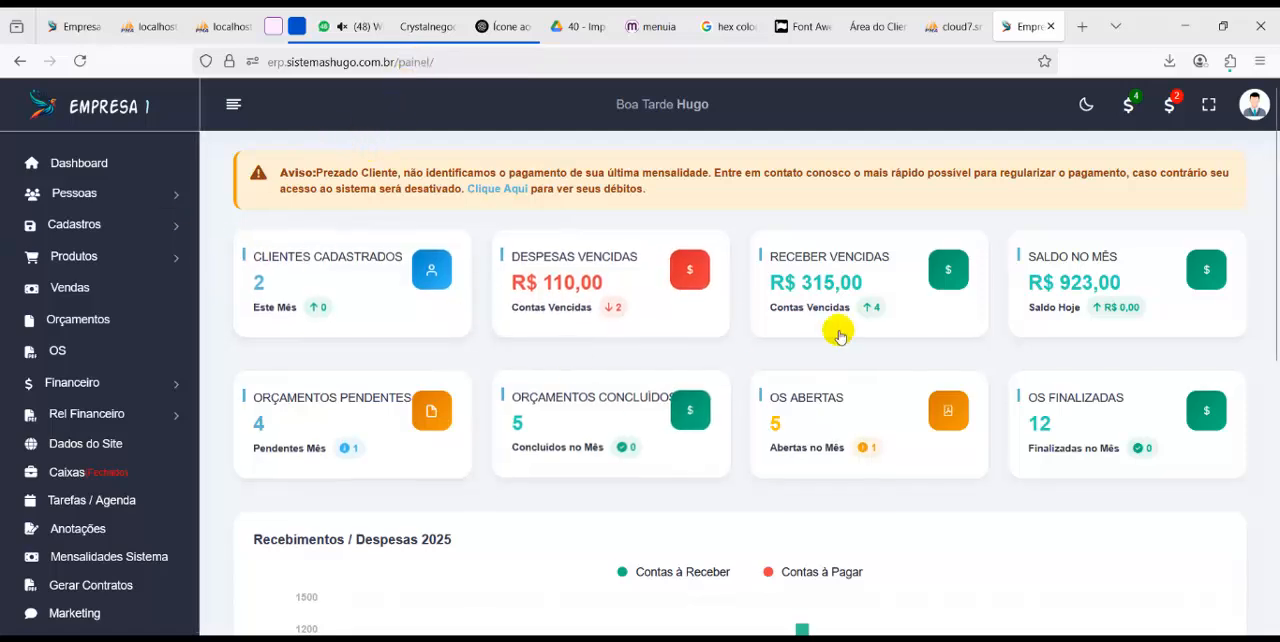
scroll(110, 527, down, 1)
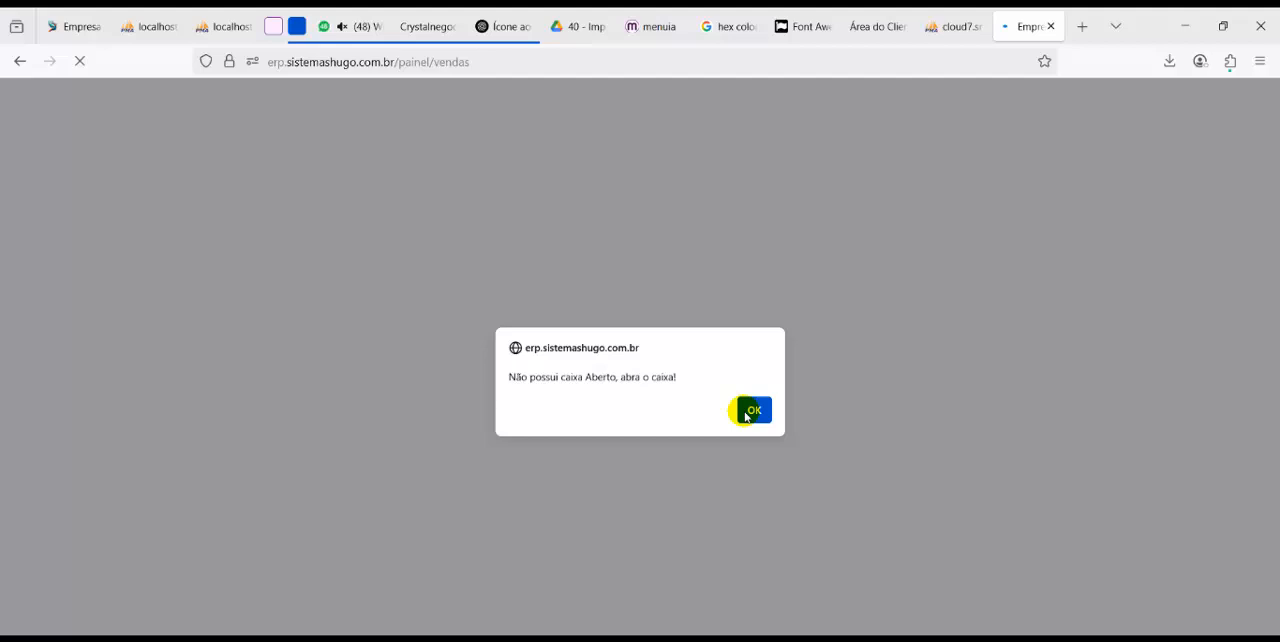
click(748, 412)
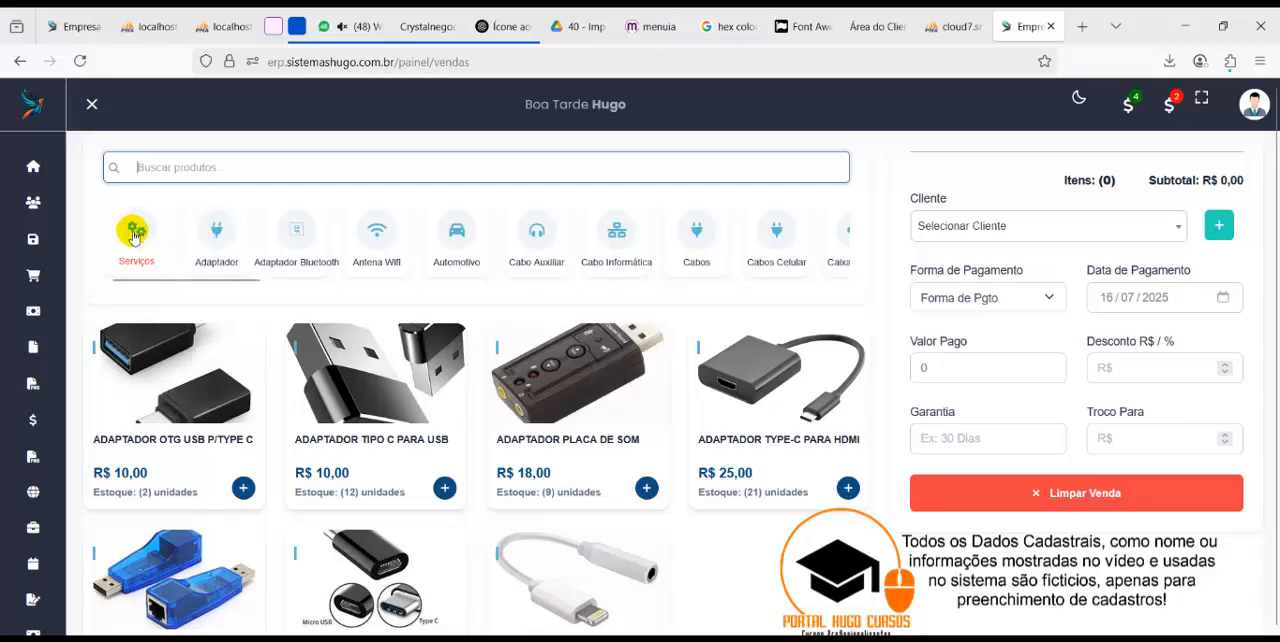
Browse the items in the Serviços, Adaptador, Adaptador Bluetooth and Antena Wifi categories of the sales page
click(135, 237)
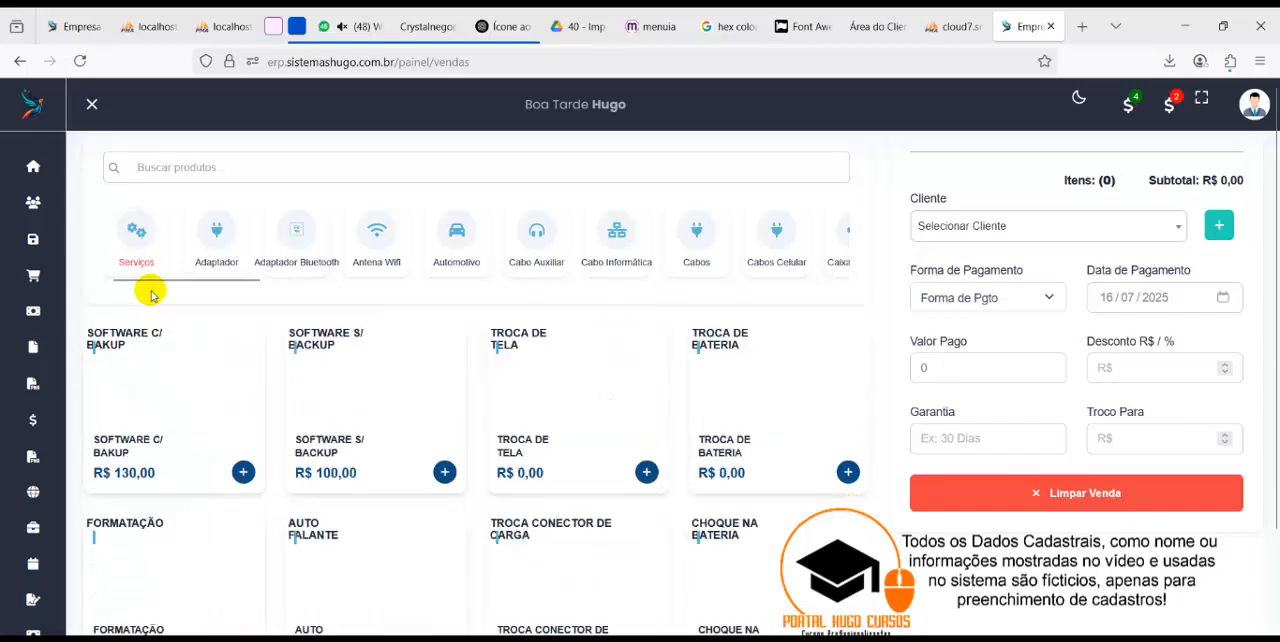
scroll(400, 410, down, 2)
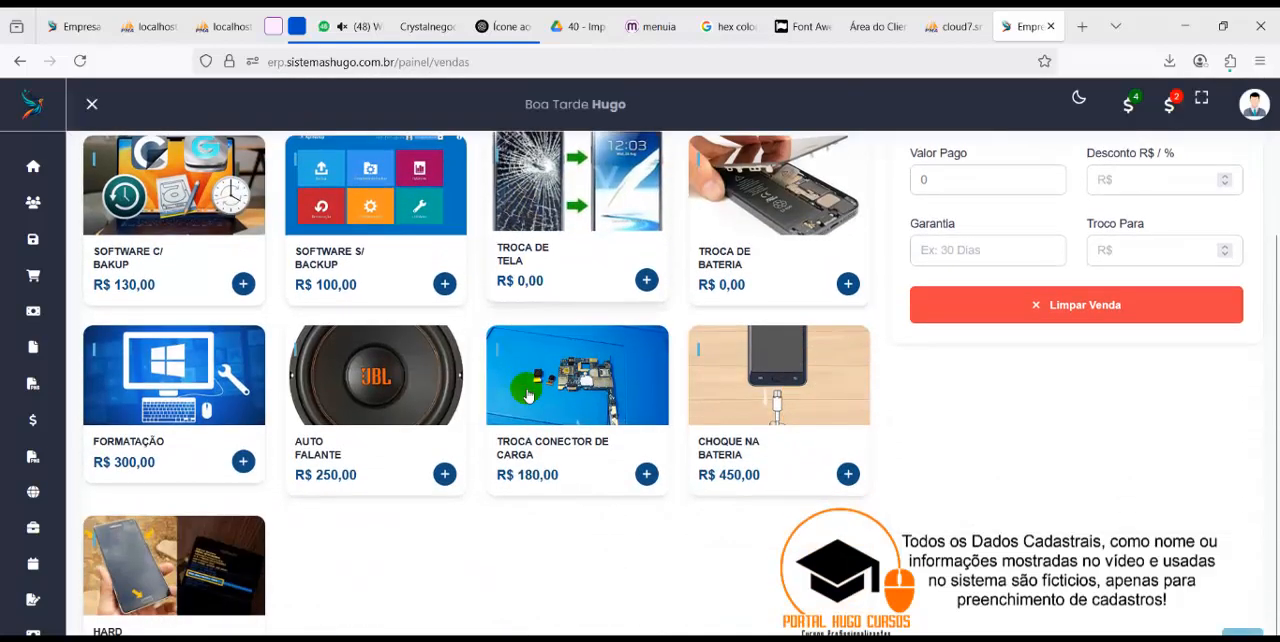
scroll(300, 390, up, 2)
click(212, 245)
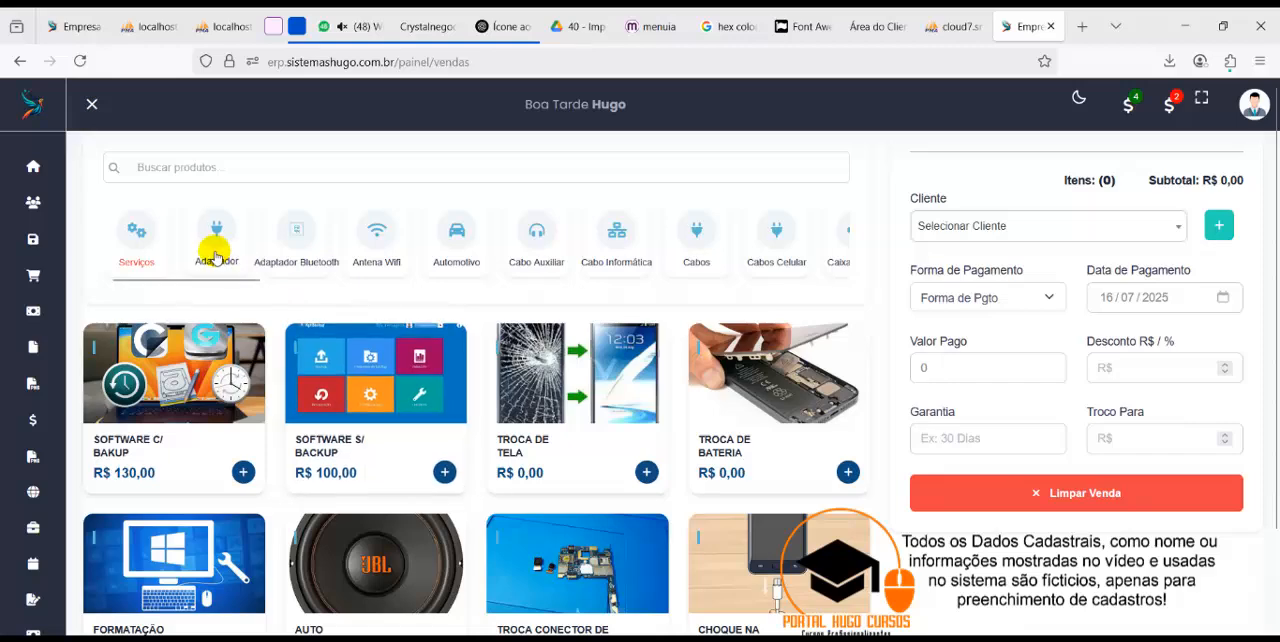
click(296, 237)
click(376, 237)
Search for "backu" and add SOFTWARE S/ BACKUP to the sale, along with ADAPTADOR TIPO C PARA USB and Adaptador USB LAN
click(266, 172)
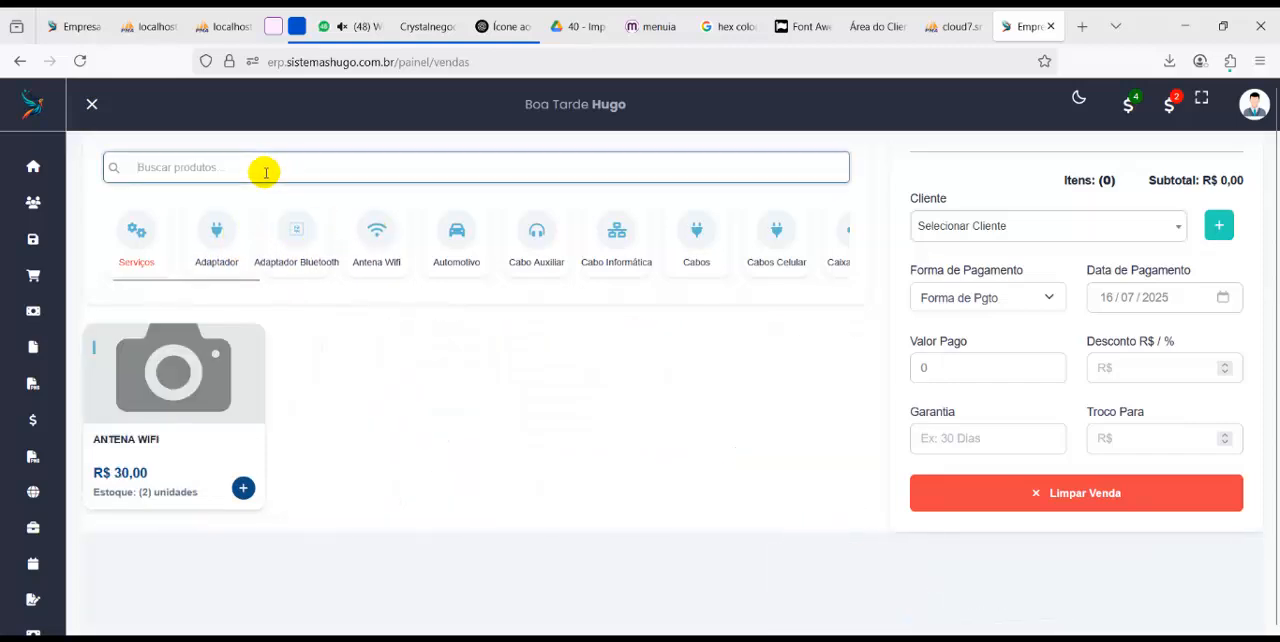
text(backu)
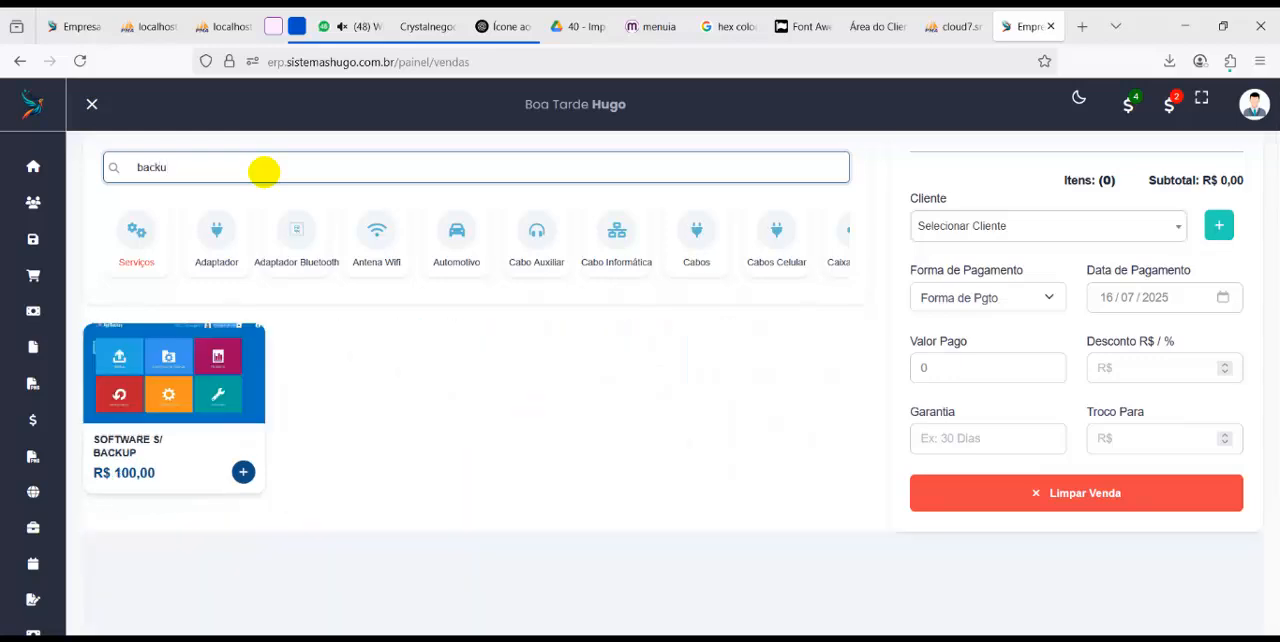
click(174, 372)
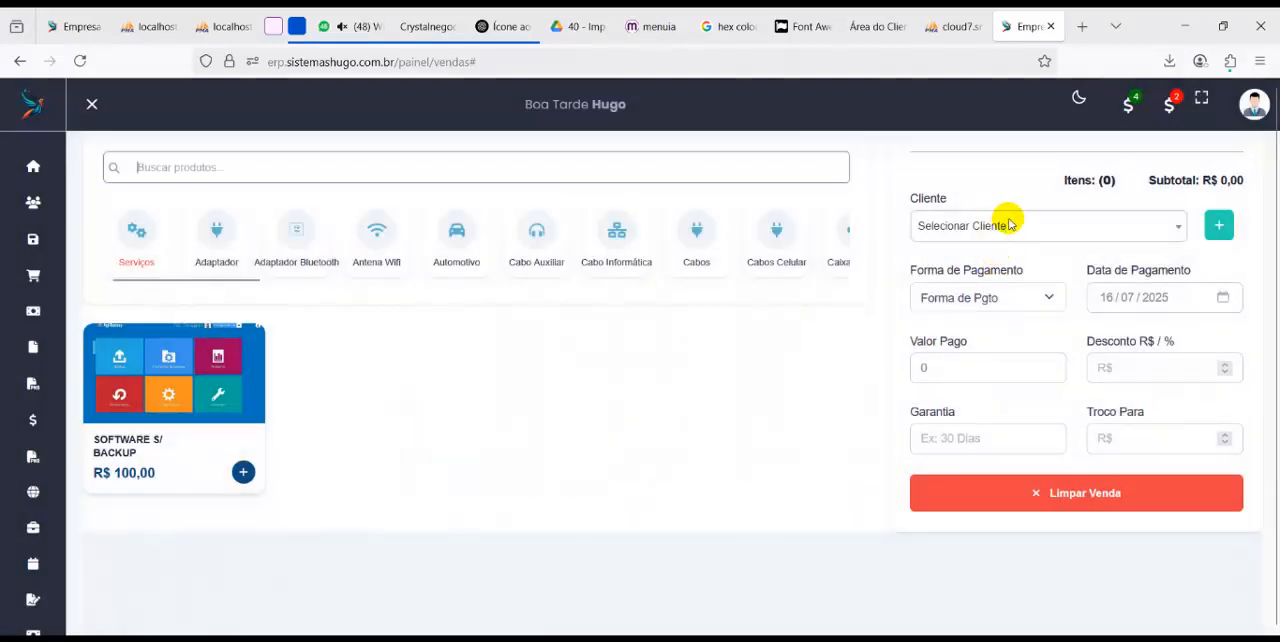
click(216, 240)
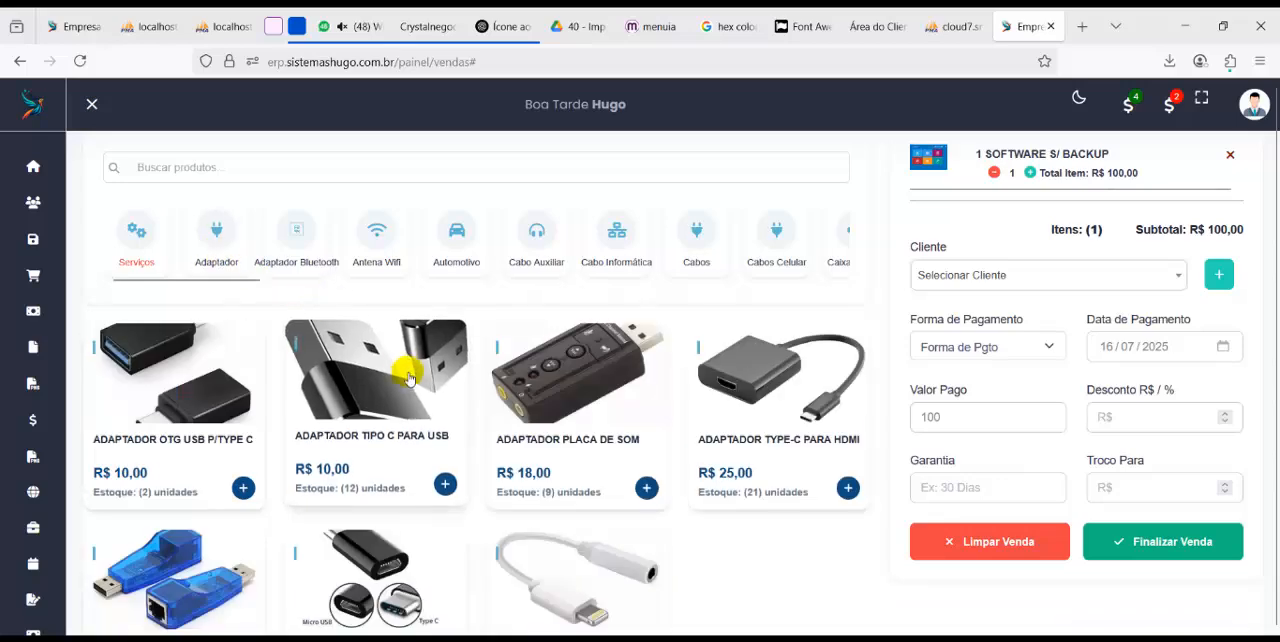
click(408, 377)
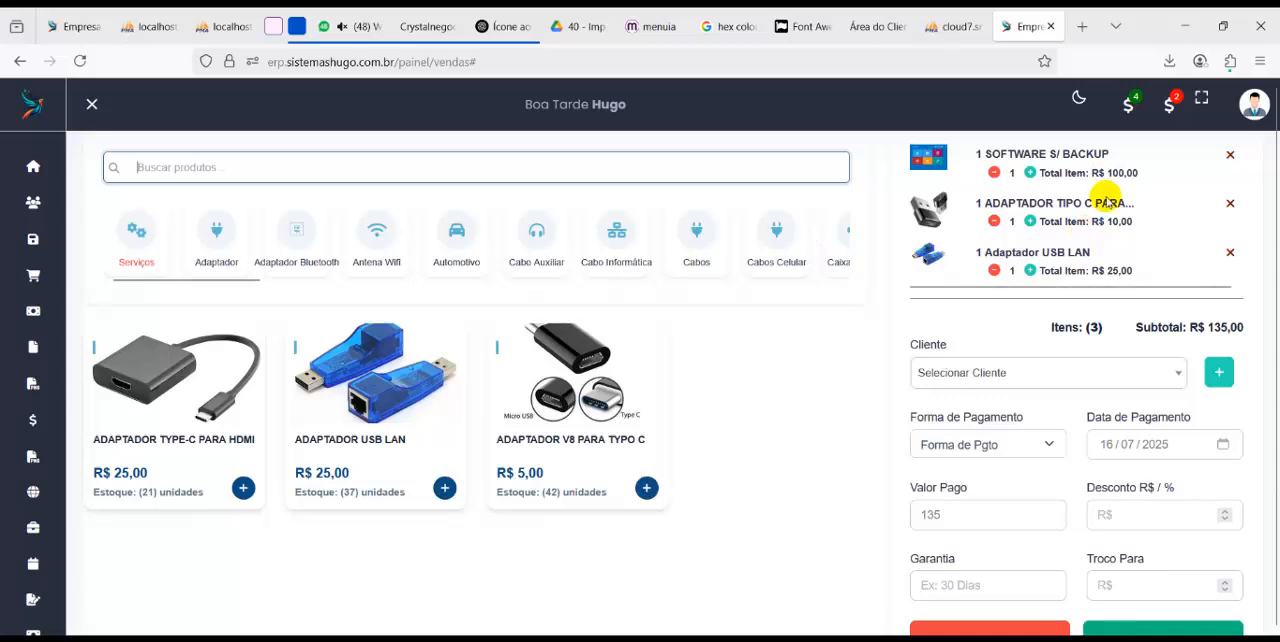
Set the quantities of SOFTWARE S/ BACKUP and the type C adapter to 2 and select the sale's customer
click(1030, 175)
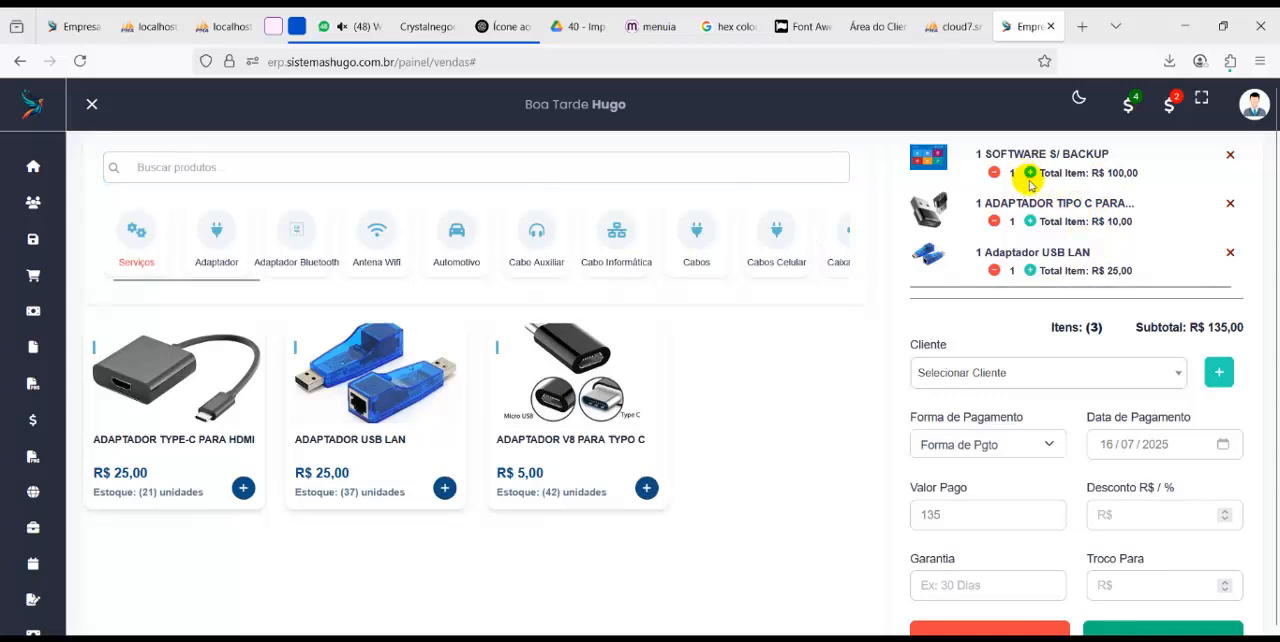
click(1030, 221)
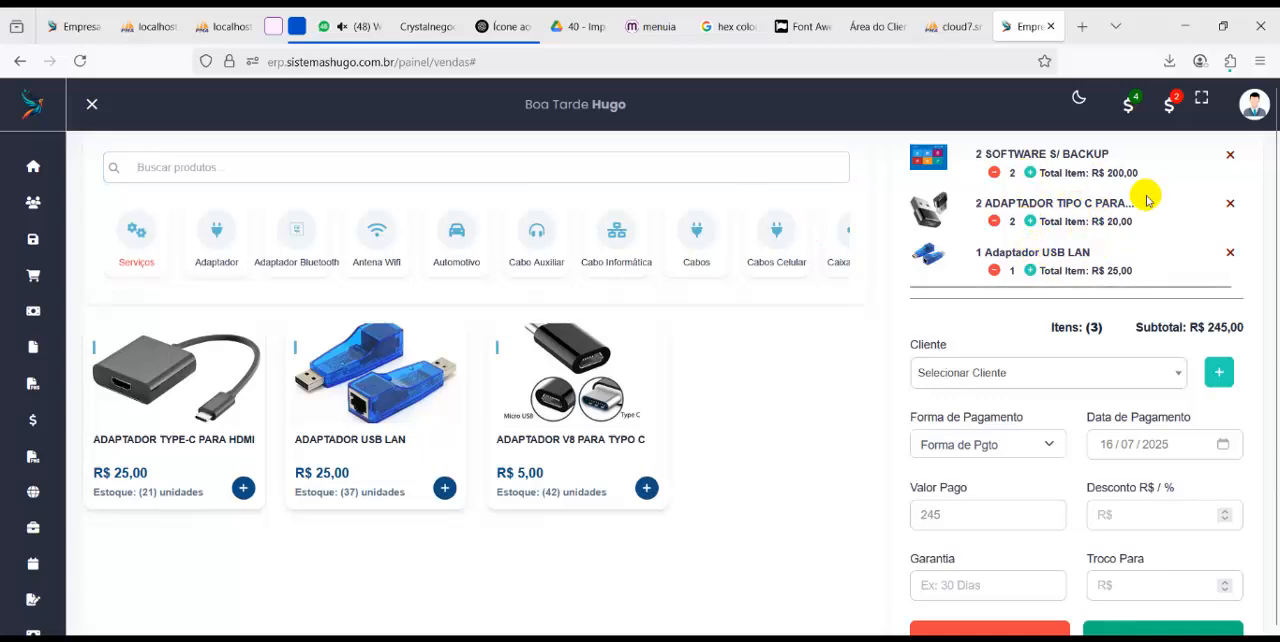
scroll(1106, 334, down, 1)
click(1039, 327)
click(997, 410)
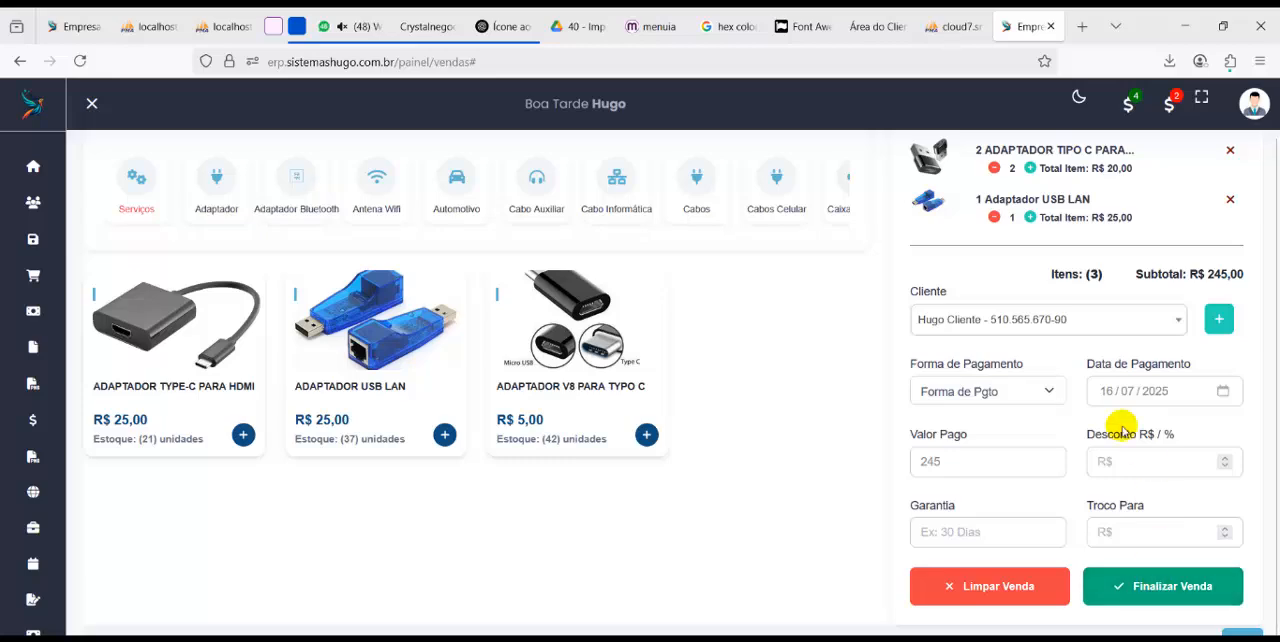
Finalize the sale with Pix as the payment method and return from the receipt to the sales page
click(1155, 597)
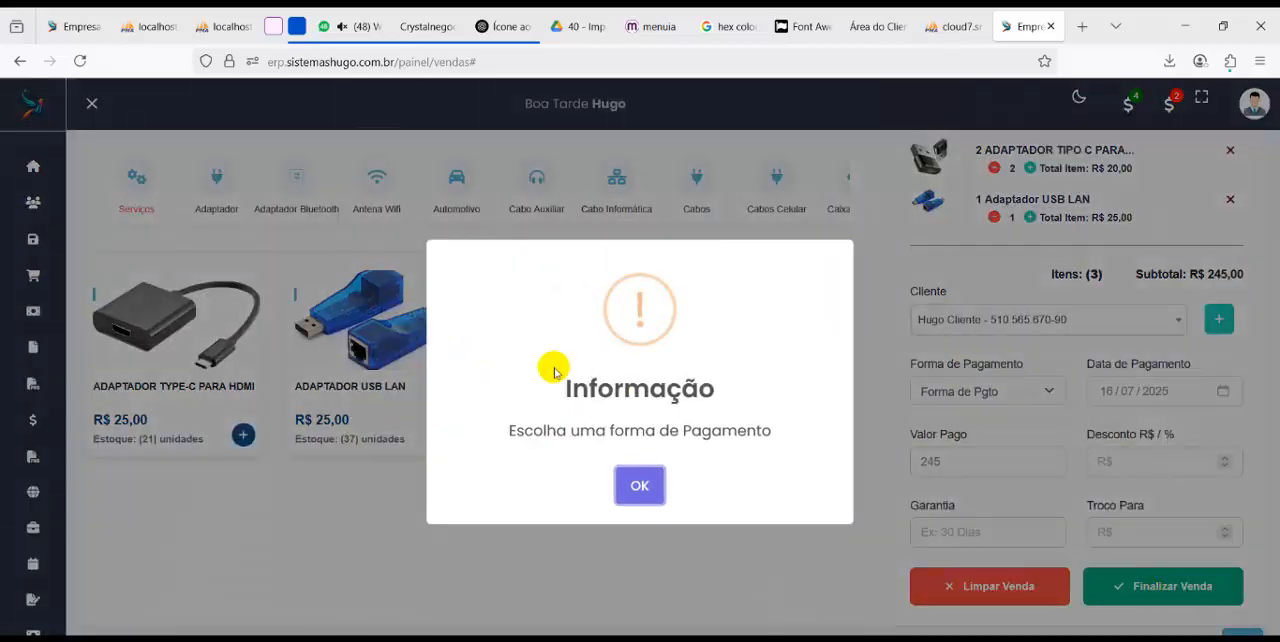
click(986, 388)
click(986, 391)
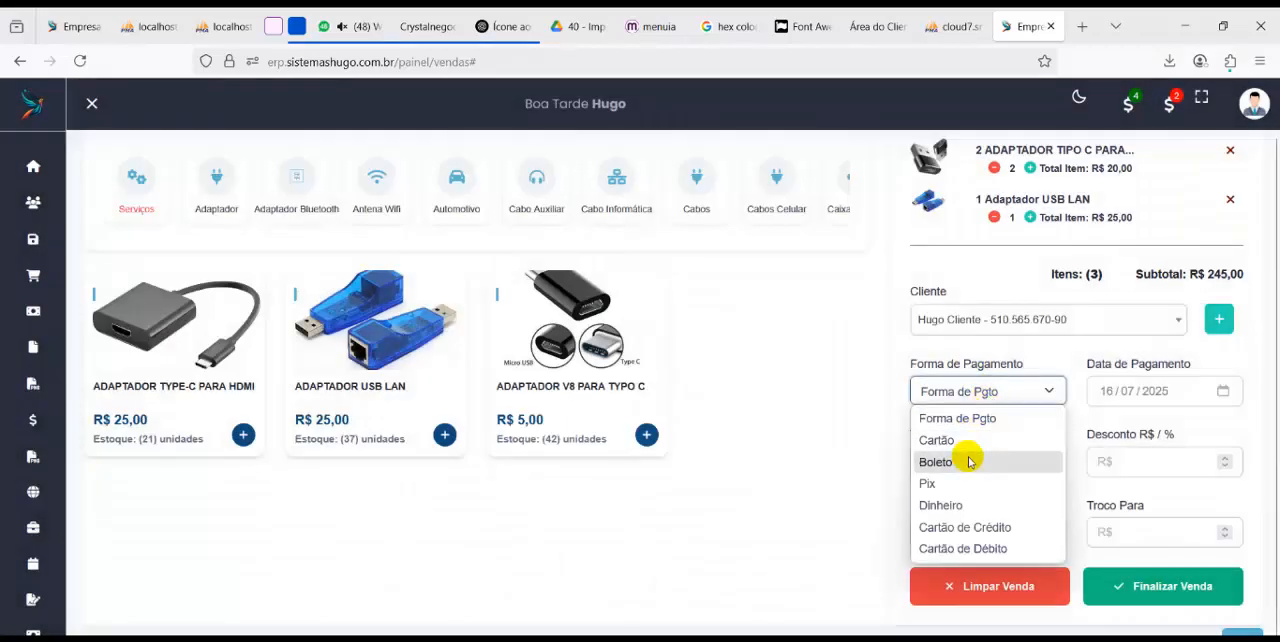
click(927, 483)
click(1168, 586)
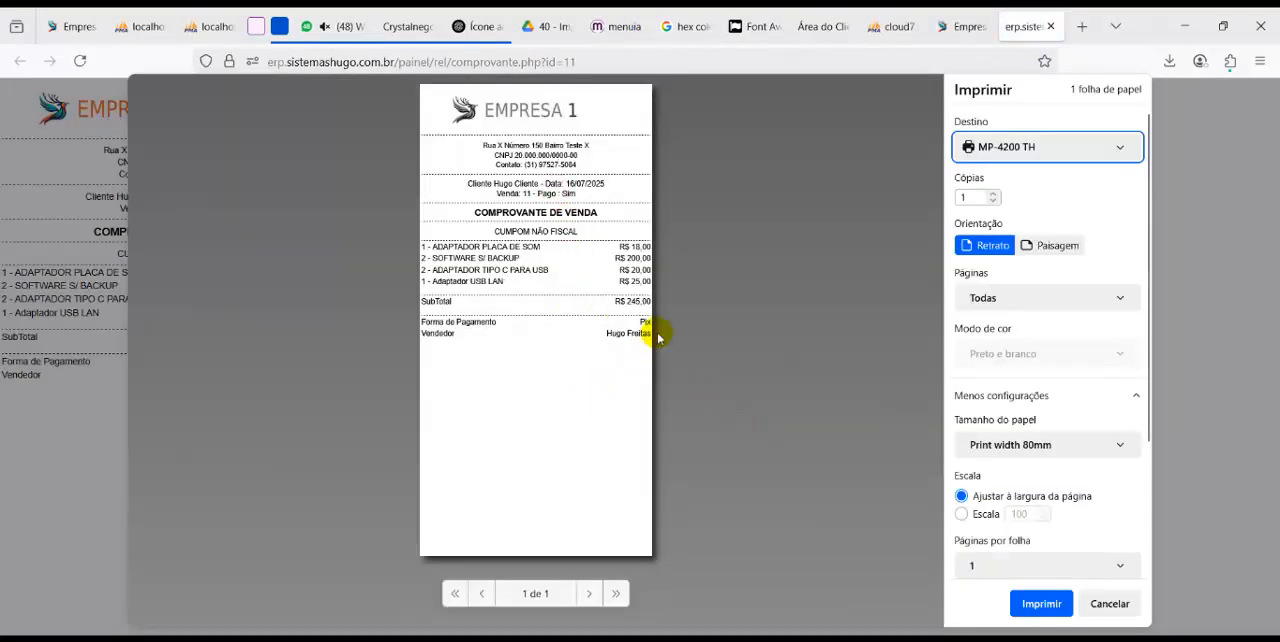
click(966, 26)
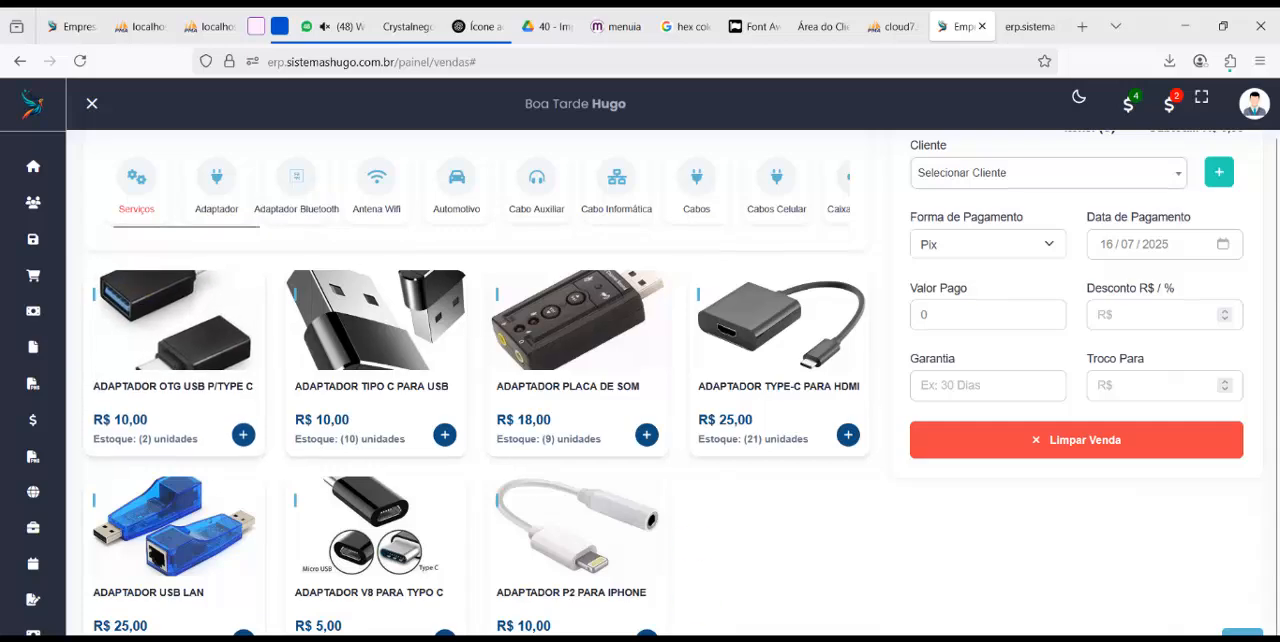
Open the company's public site at erp.sistemashugo.com.br/site/emp1 in a new browser tab
click(756, 638)
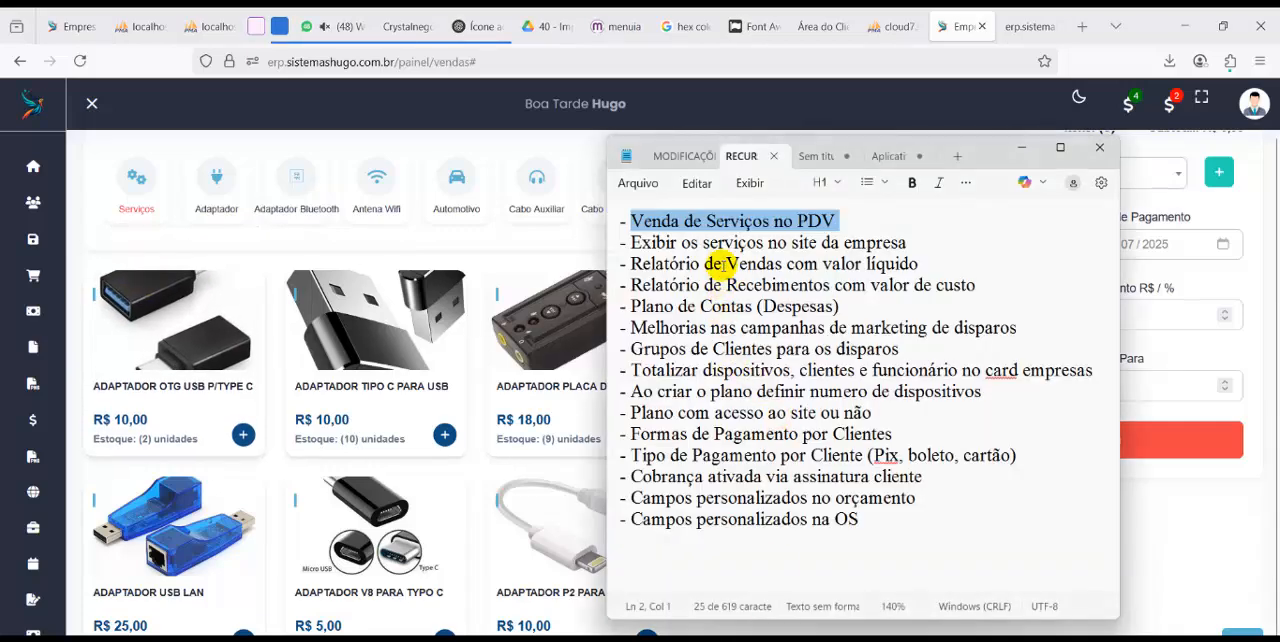
click(1083, 27)
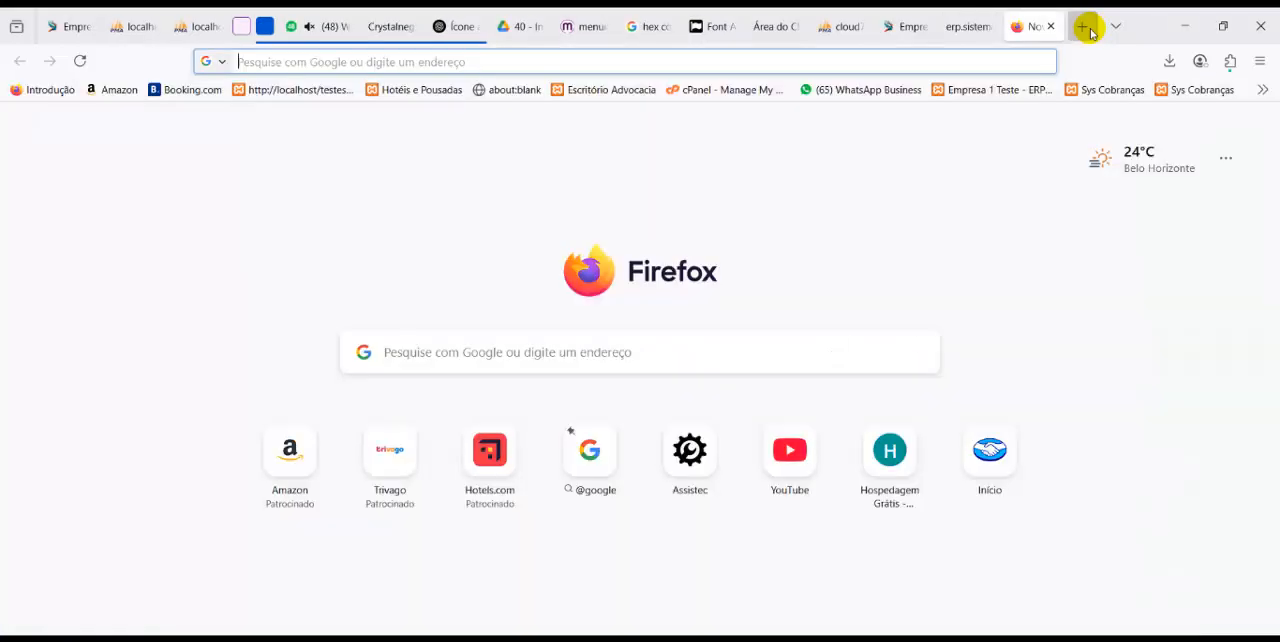
text(erp.sistemashugo.com.br/)
key(Right)
text(sas/)
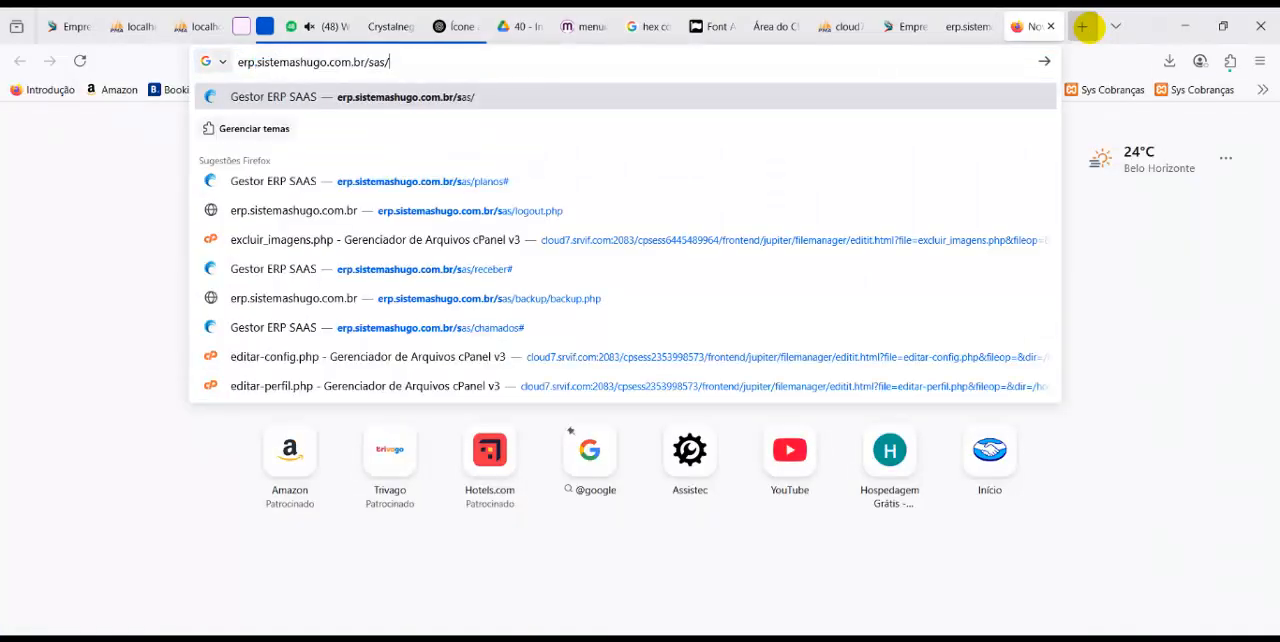
key(BackSpace)
key(BackSpace)
key(BackSpace)
text(ite)
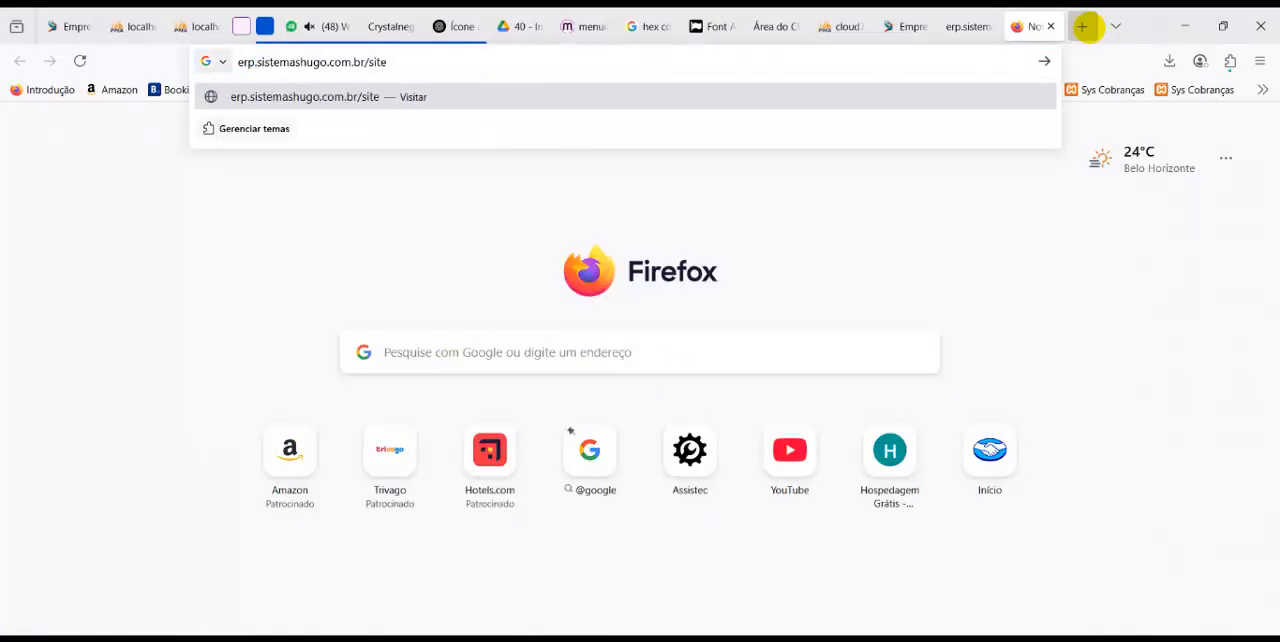
text(/emp)
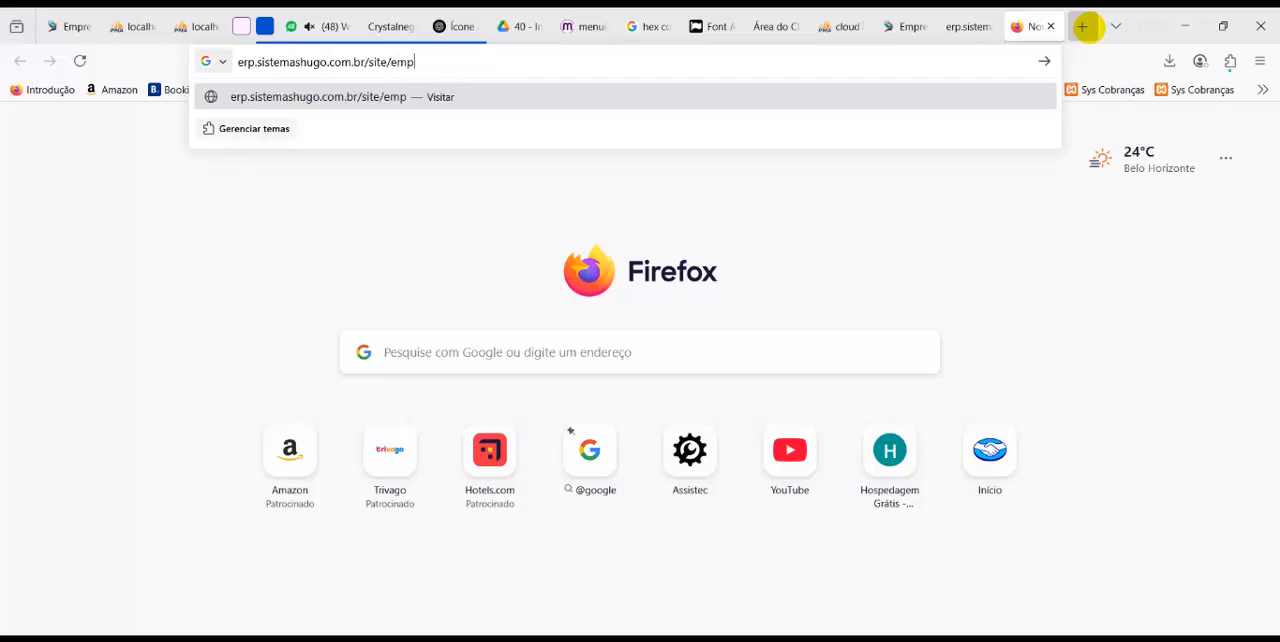
text(1)
key(Return)
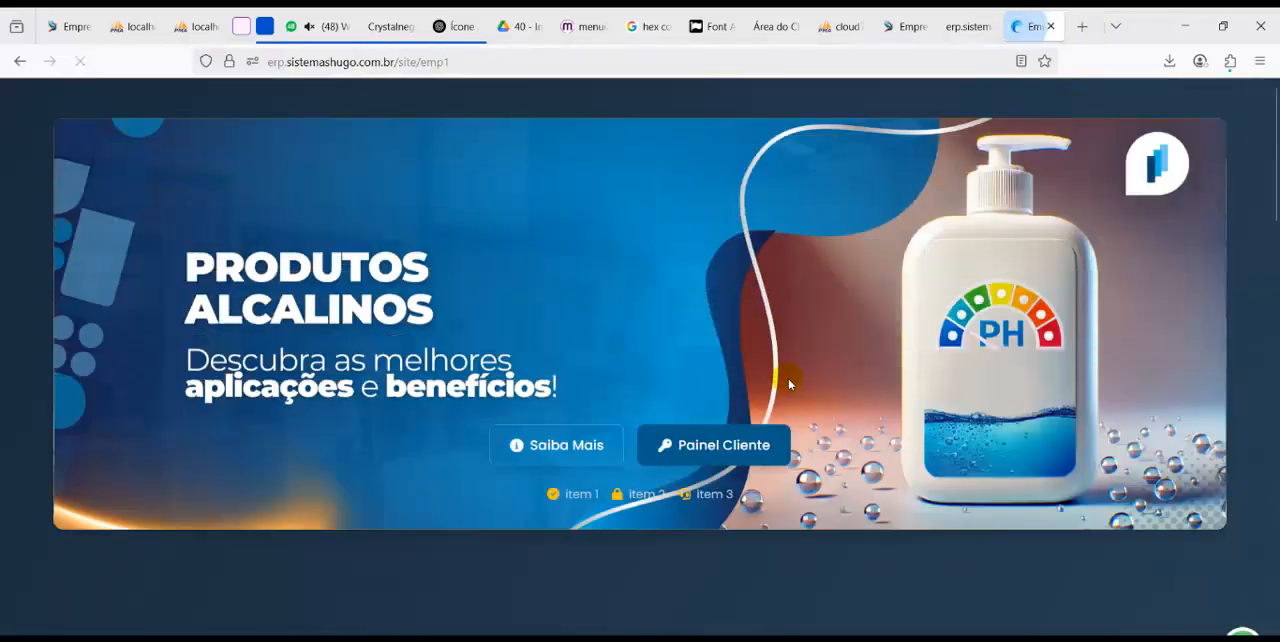
Look through the product and service sections of the company site
scroll(788, 384, down, 5)
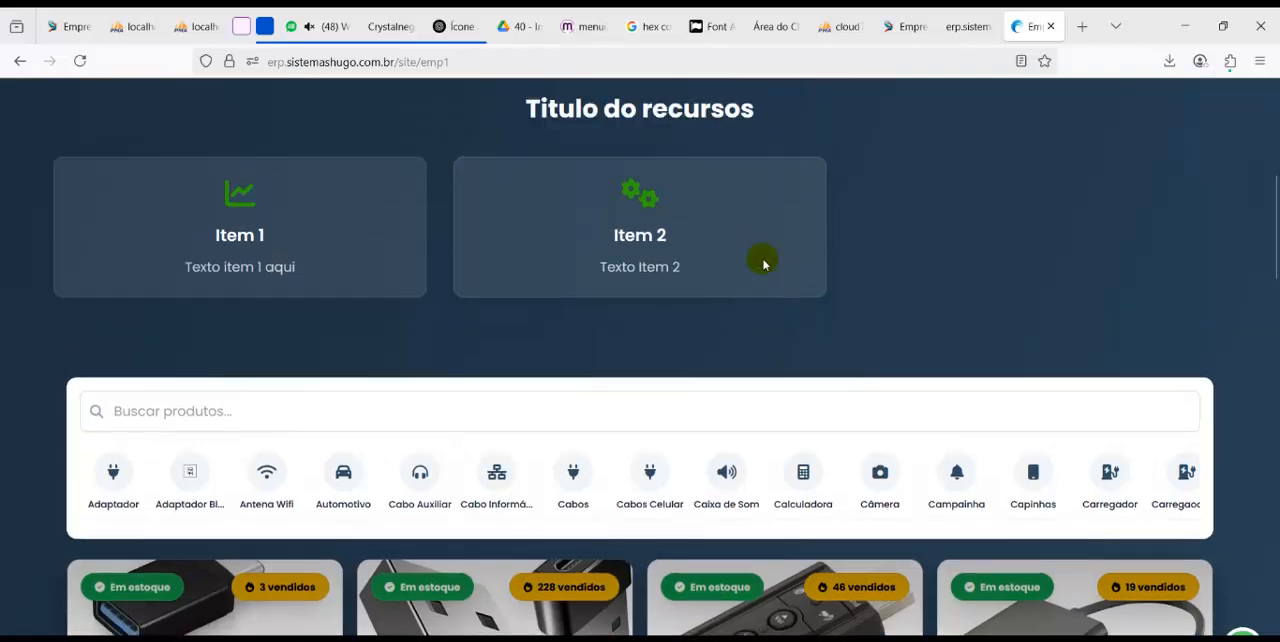
scroll(763, 263, up, 3)
scroll(706, 283, down, 6)
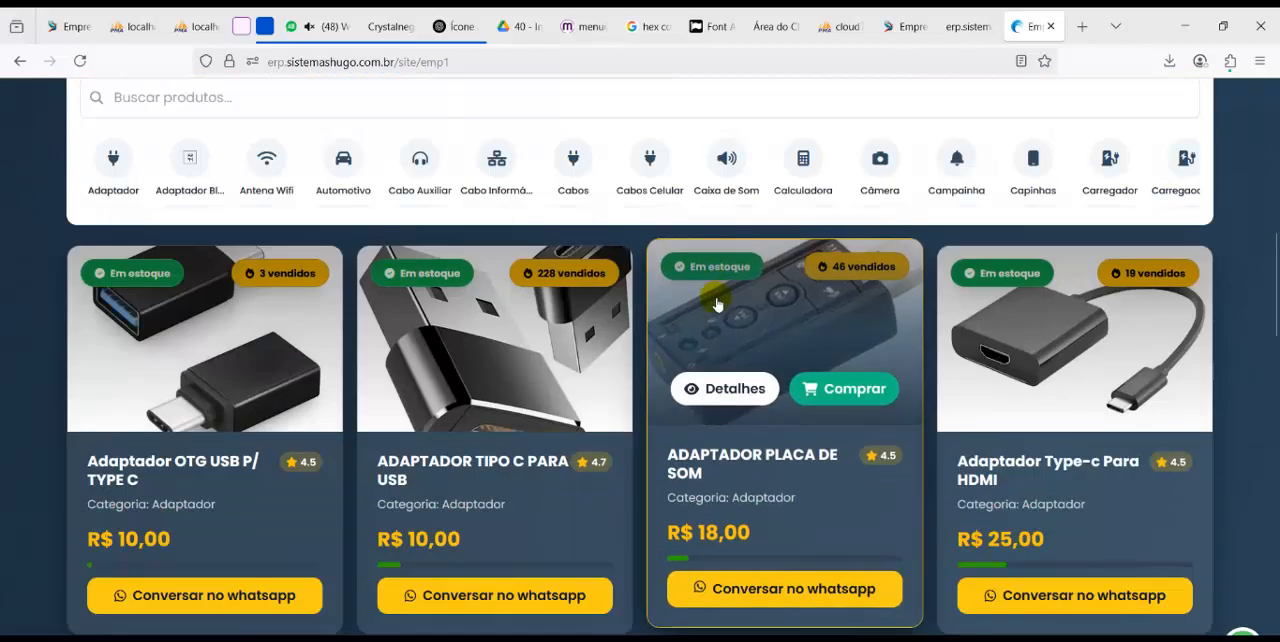
scroll(716, 305, down, 10)
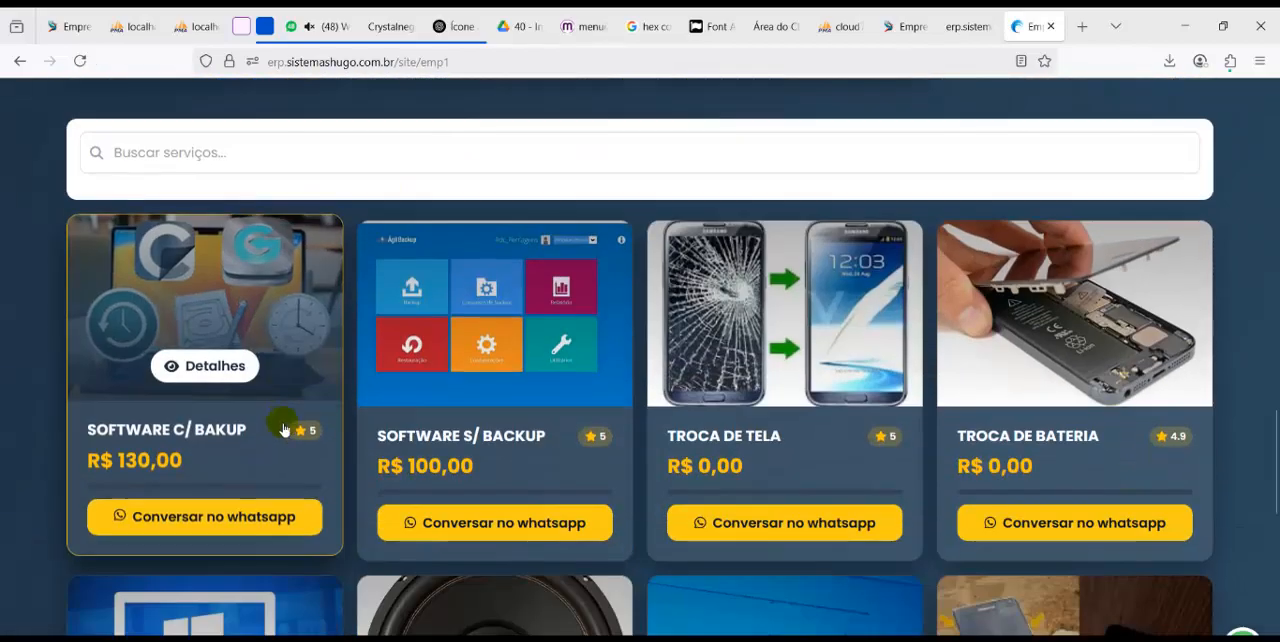
scroll(385, 410, down, 1)
scroll(383, 465, up, 2)
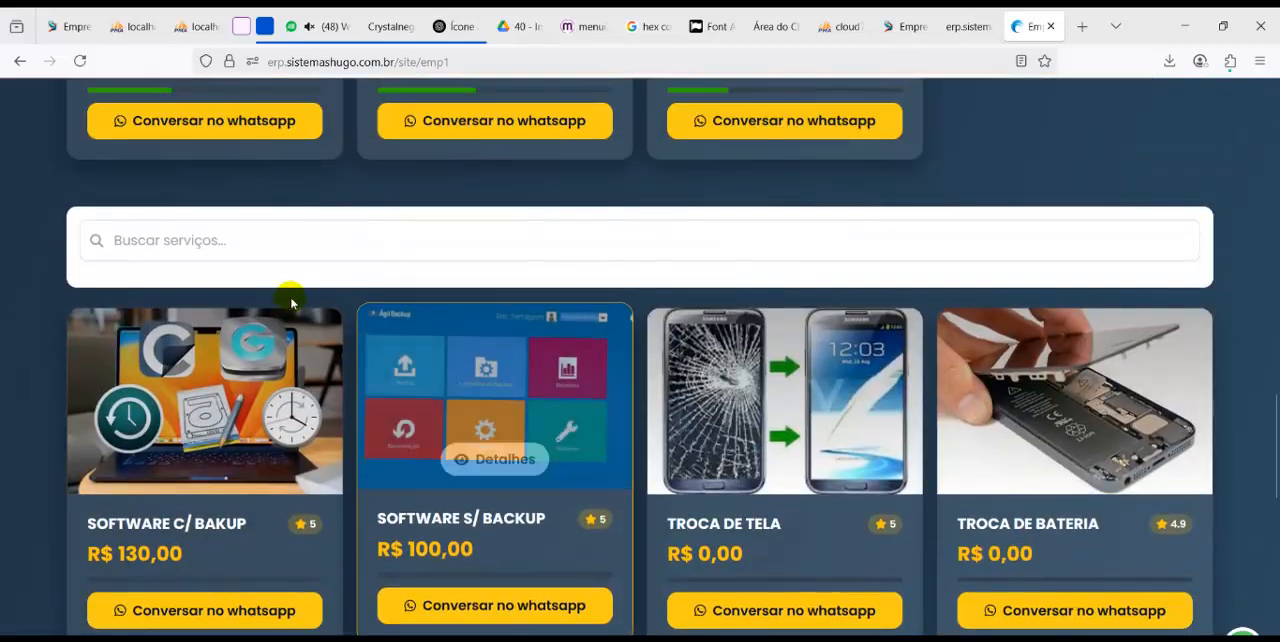
Try the service search with "sof", clear it, and view the details of the SOFTWARE C/ BAKUP service
click(255, 243)
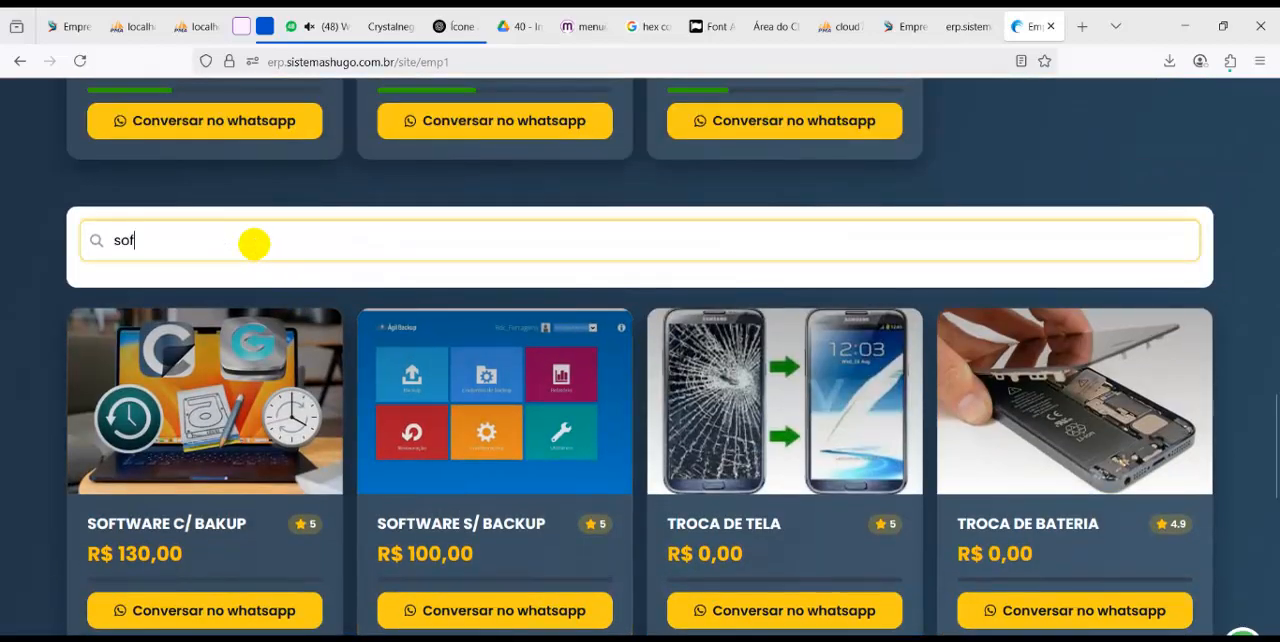
key(BackSpace)
key(BackSpace)
key(BackSpace)
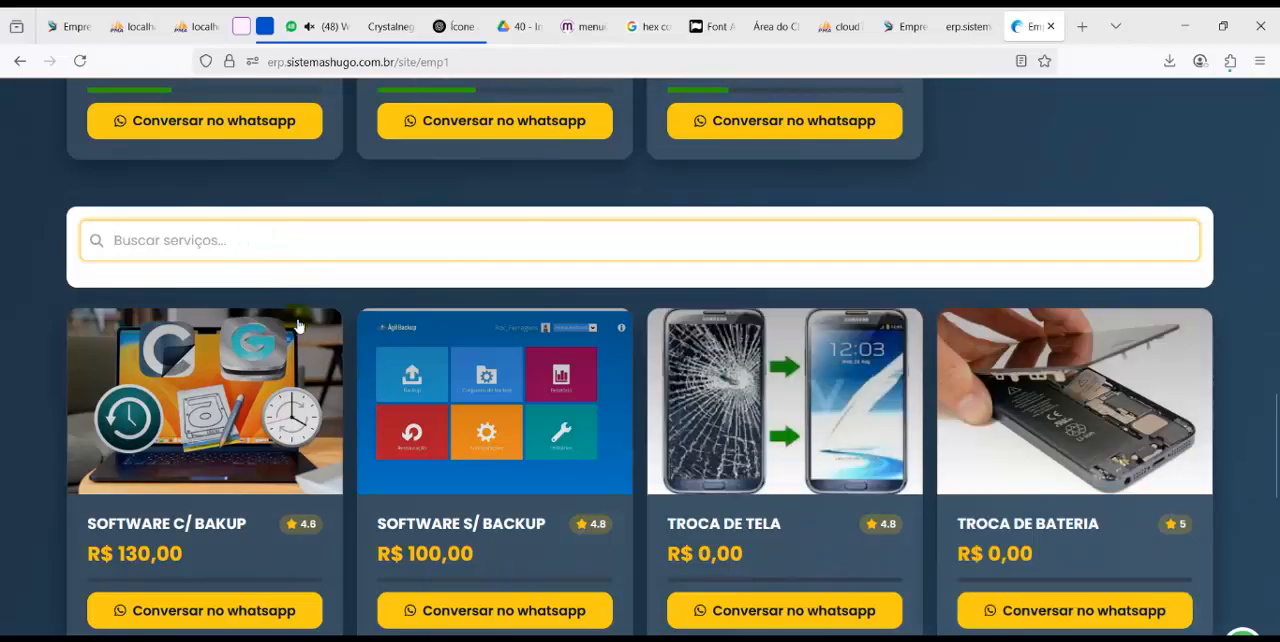
click(206, 448)
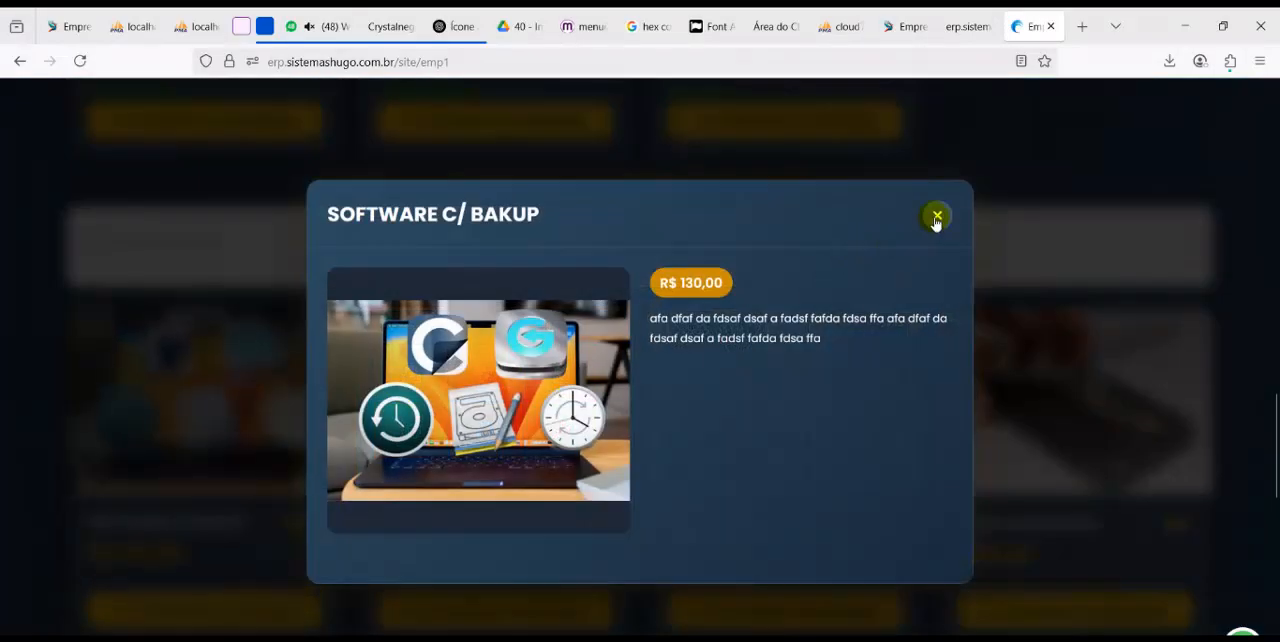
click(932, 225)
Preview the WhatsApp purchase contact for Adaptador OTG USB P/TYPE C and return to the company site
scroll(566, 400, down, 10)
scroll(294, 351, up, 4)
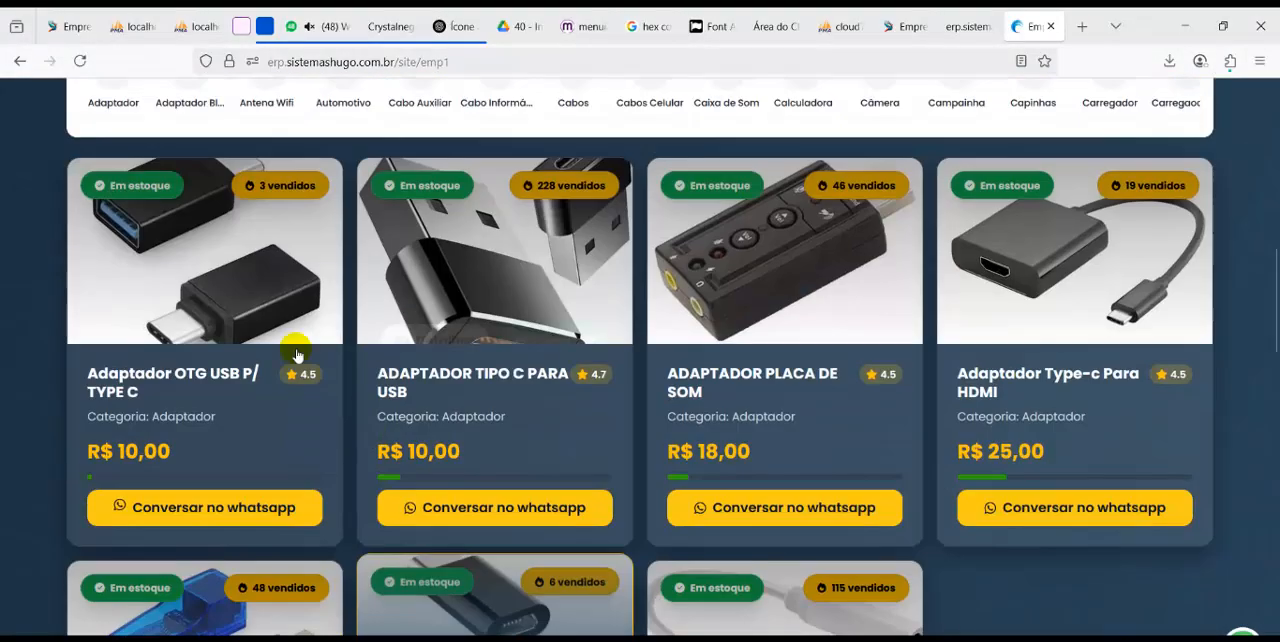
click(229, 302)
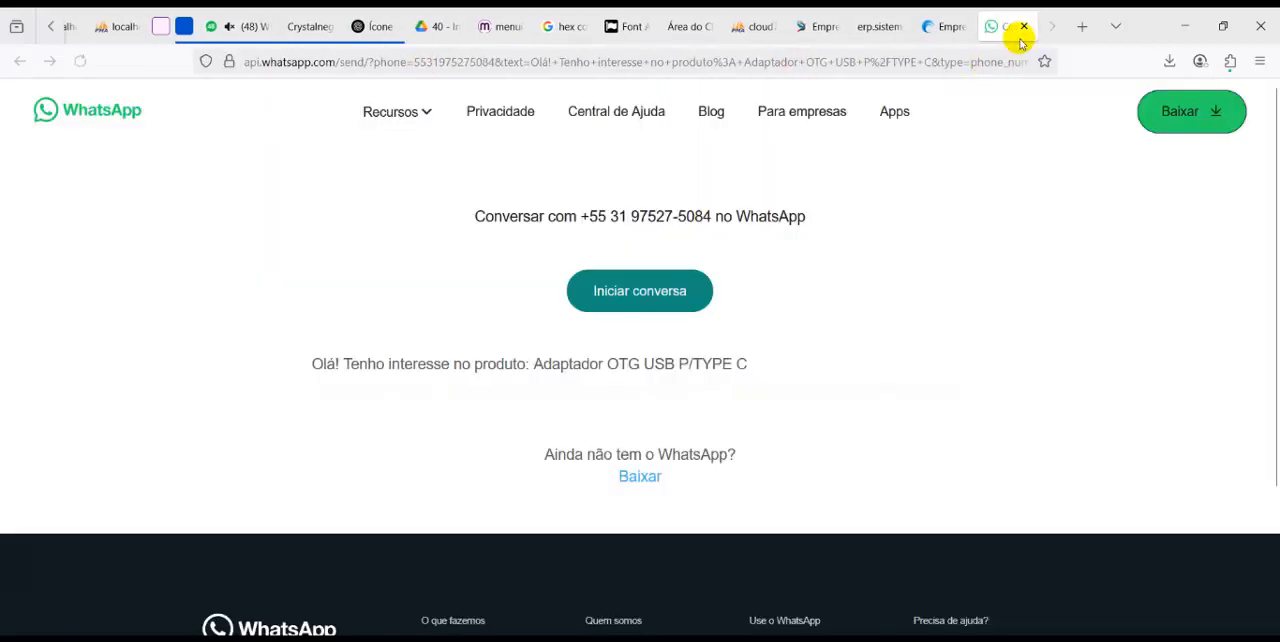
click(1034, 26)
click(933, 224)
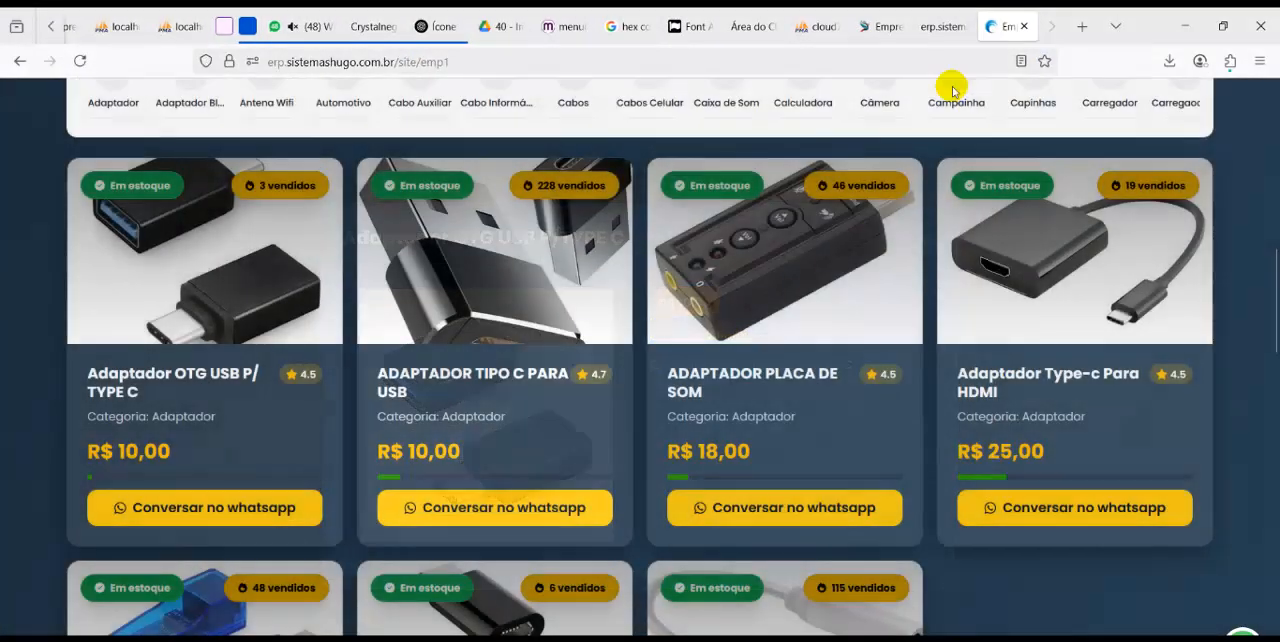
Switch to the Notepad feature list and highlight the line "Relatório de Vendas com valor líquido"
key(alt+Tab)
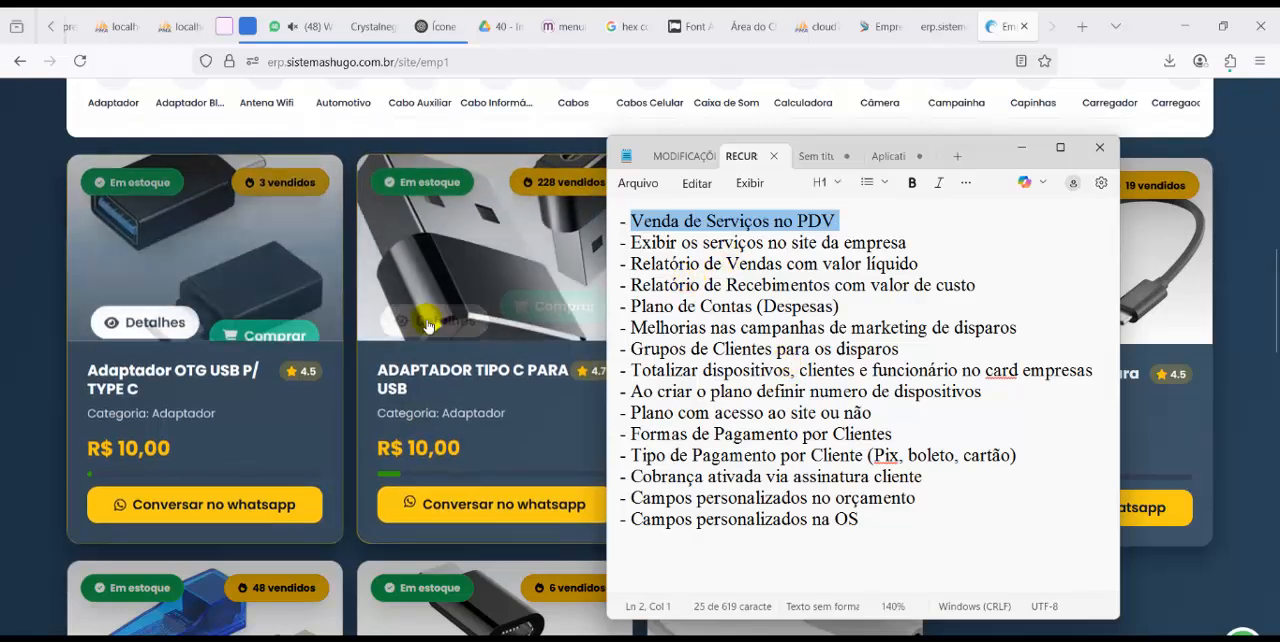
mouse_move(426, 314)
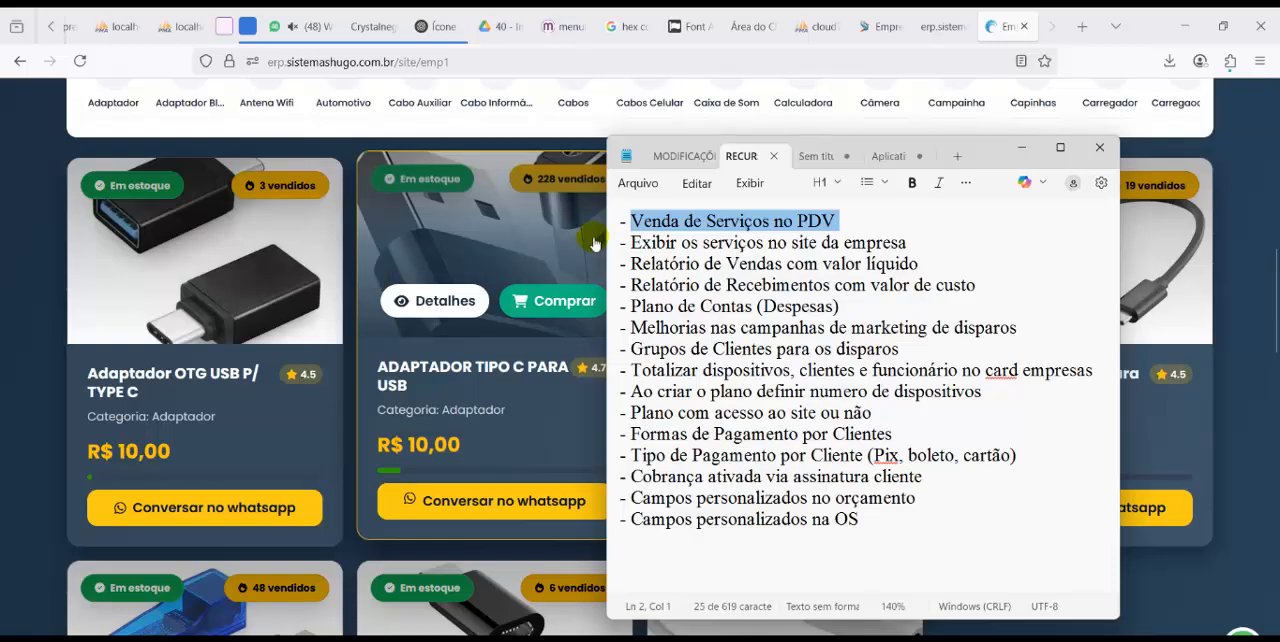
scroll(575, 285, up, 2)
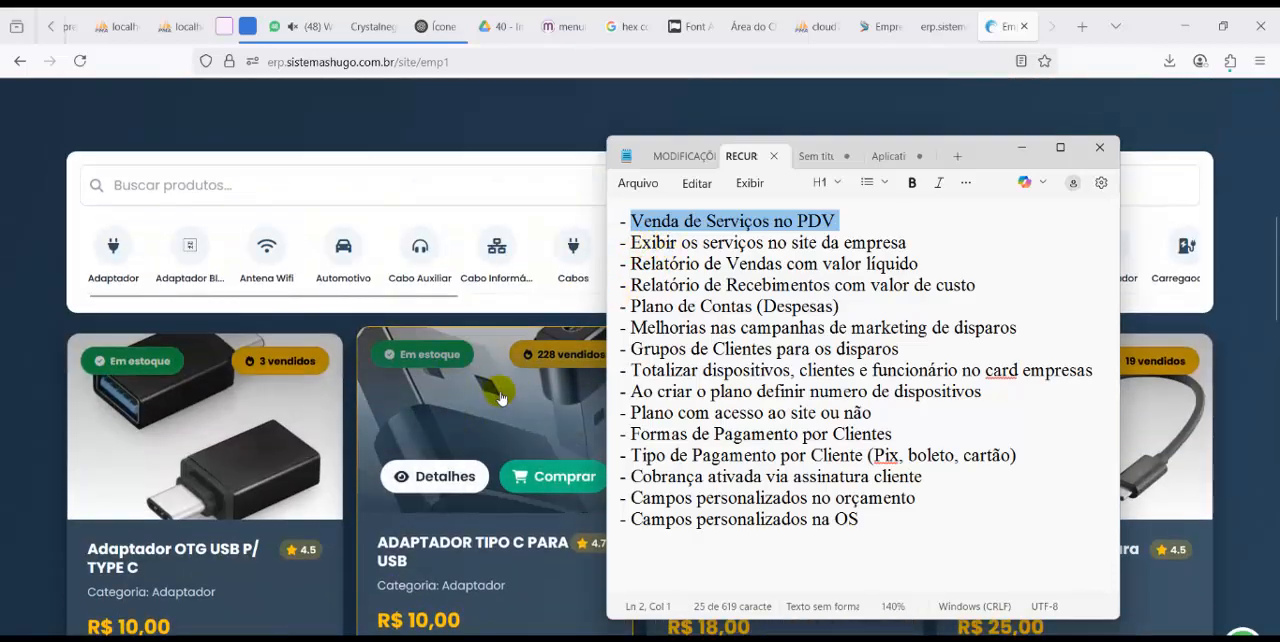
scroll(502, 398, down, 2)
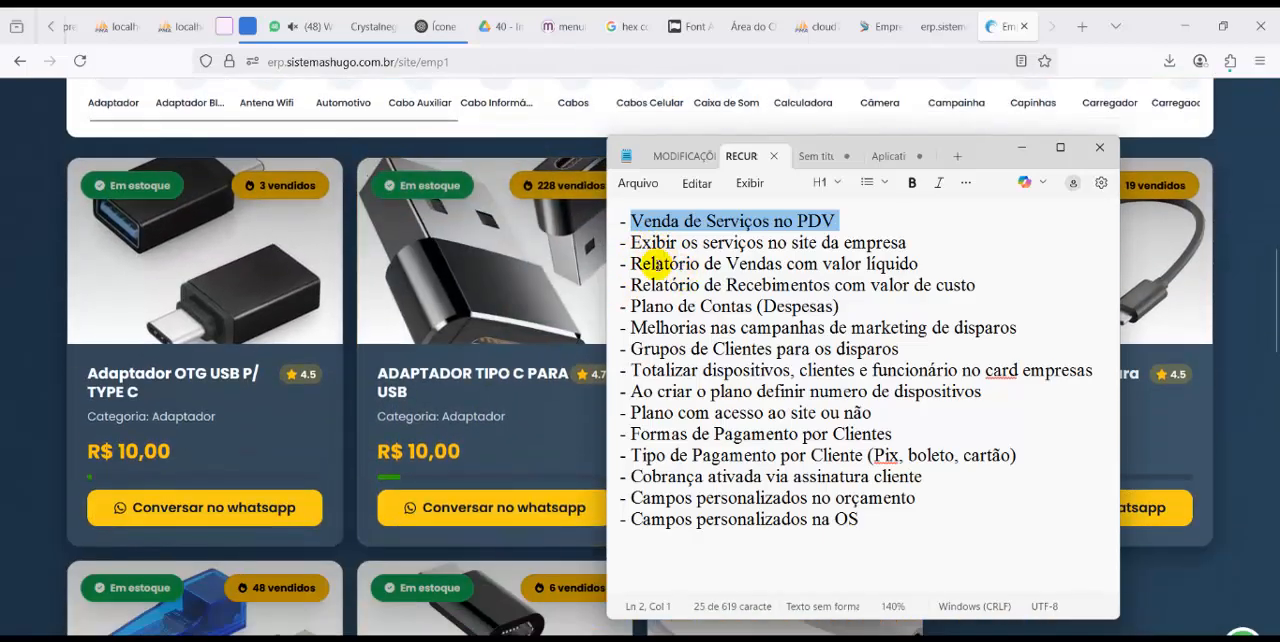
drag(626, 263, 912, 262)
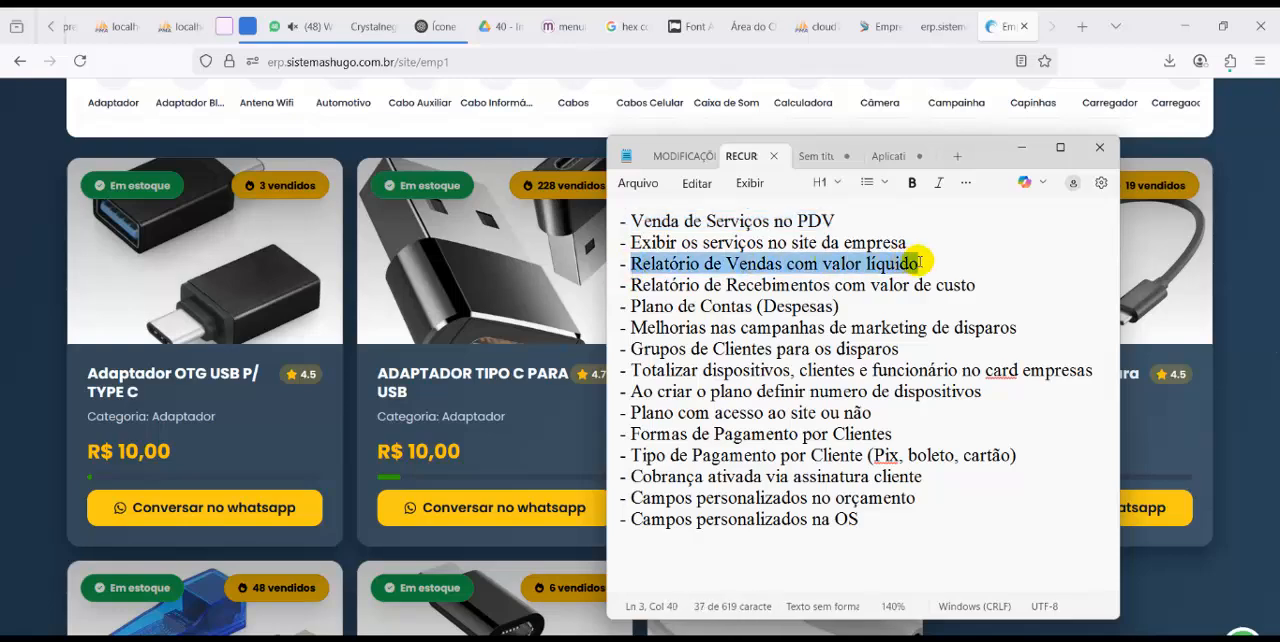
Return to the ERP panel and open the financial sales list (Lista de Vendas)
click(885, 30)
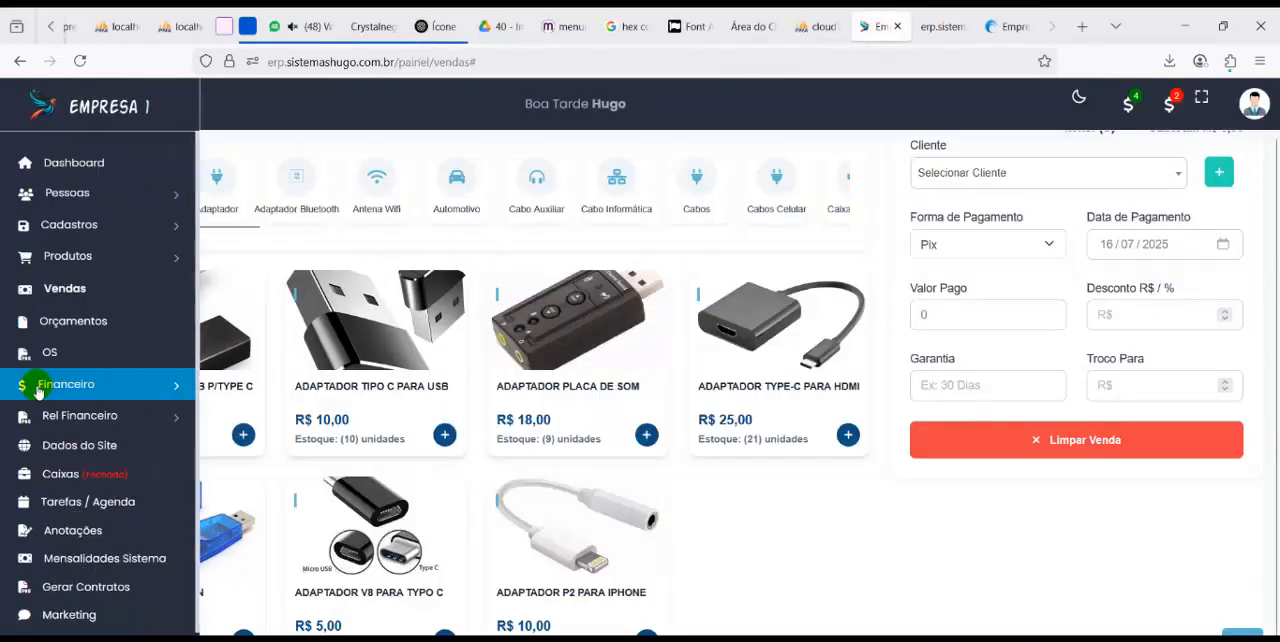
click(57, 383)
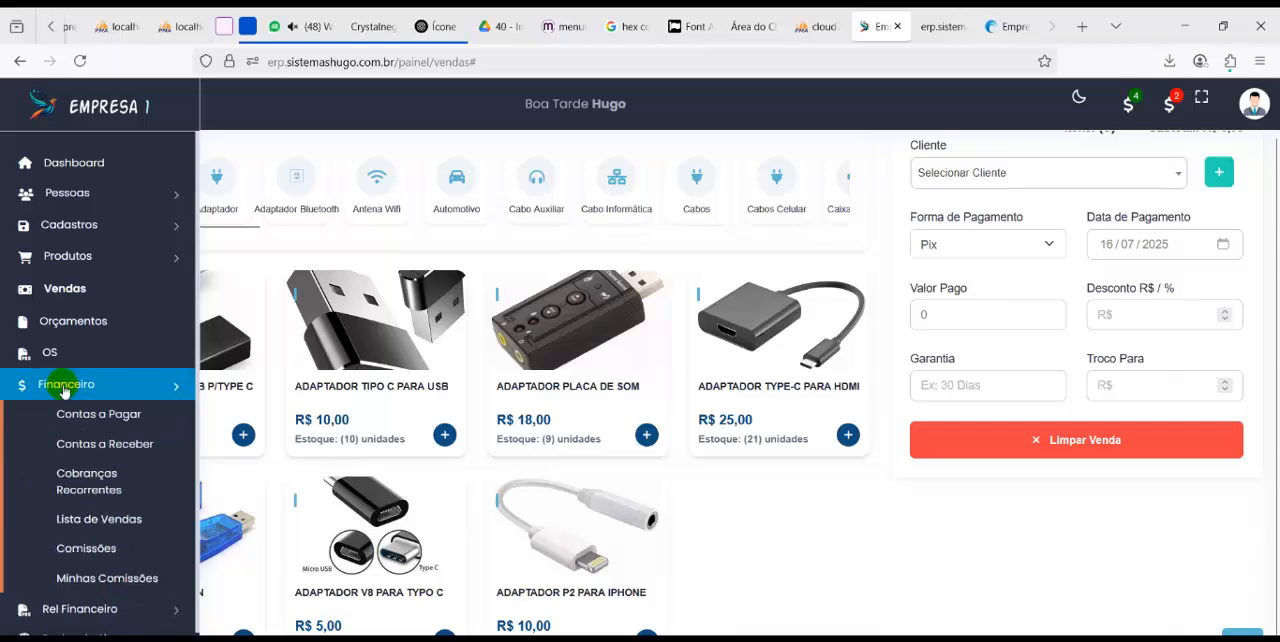
click(99, 519)
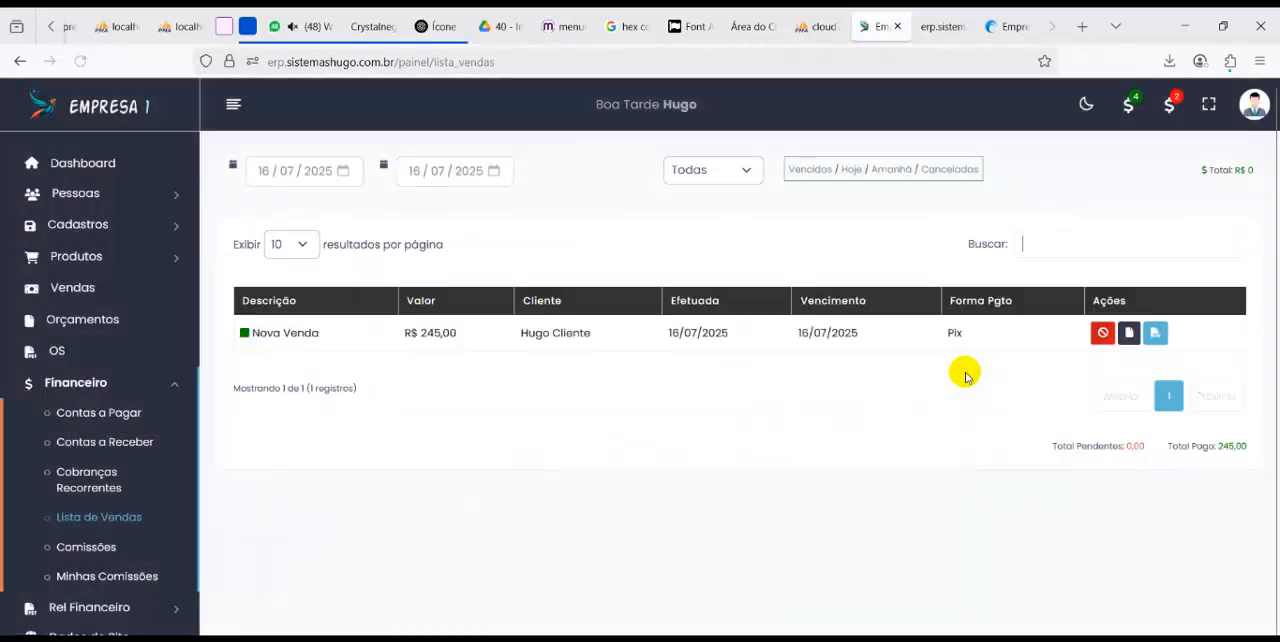
Generate the sales report for 01/07/2025 to 16/07/2025 with all payment methods, customers and sellers
scroll(98, 518, down, 1)
click(100, 517)
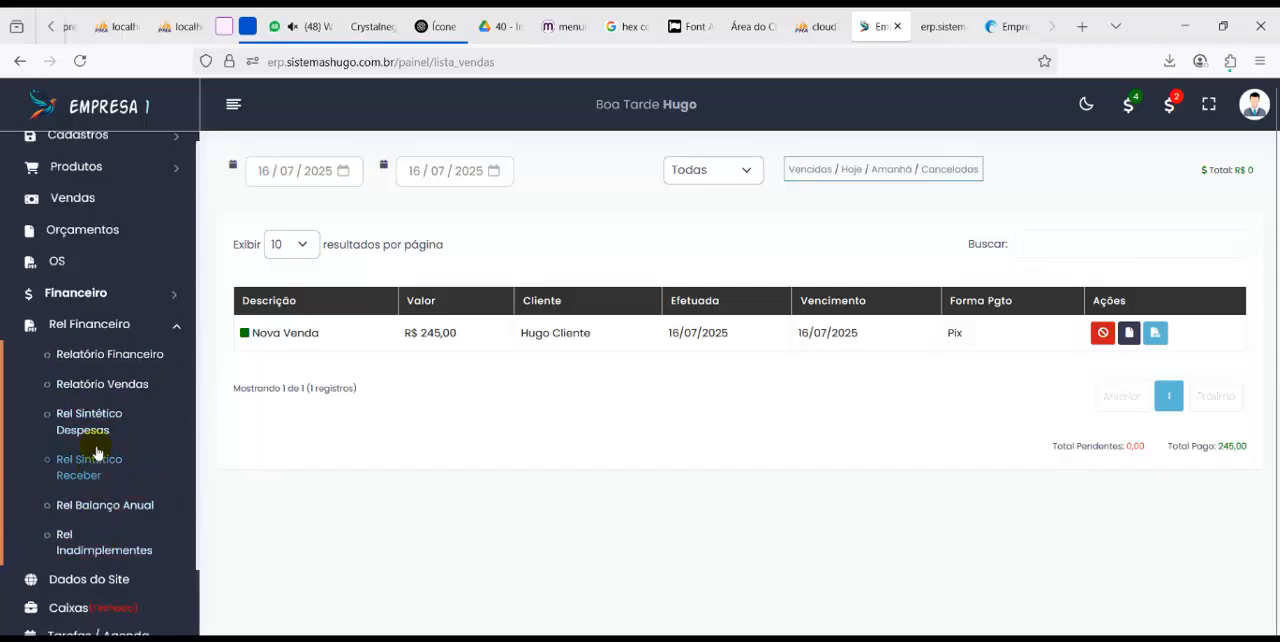
click(105, 386)
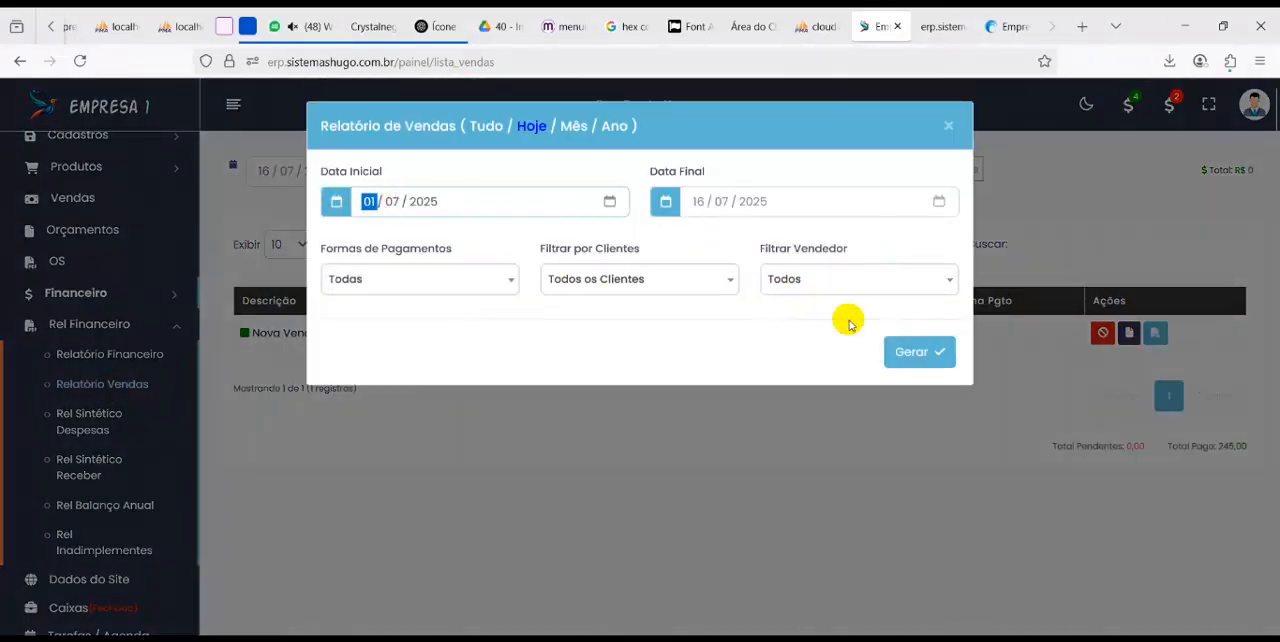
click(912, 351)
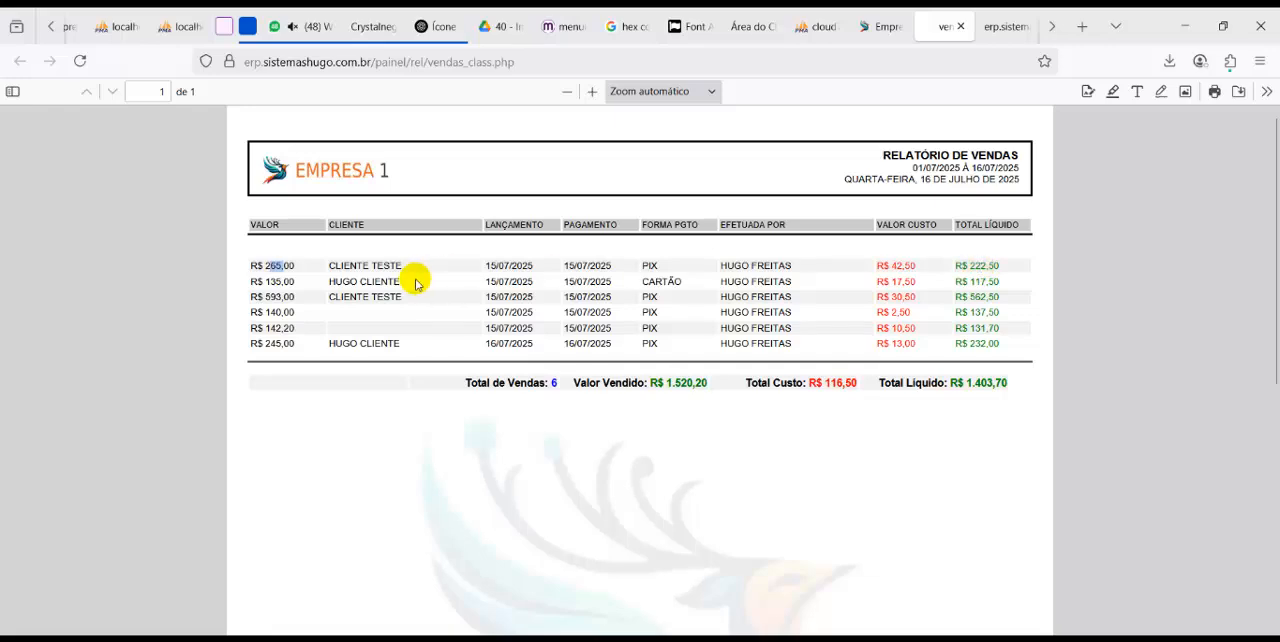
Enlarge the sales report to 160% and examine the sale value, cost and net total of its first row
click(270, 266)
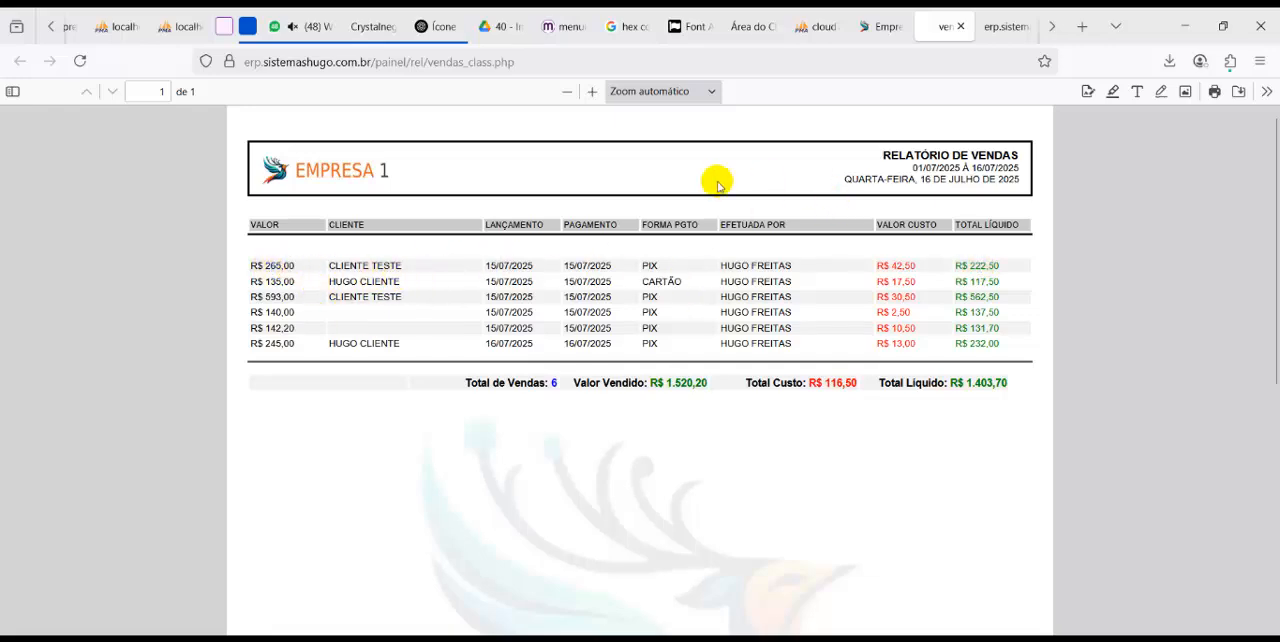
click(591, 91)
click(591, 91)
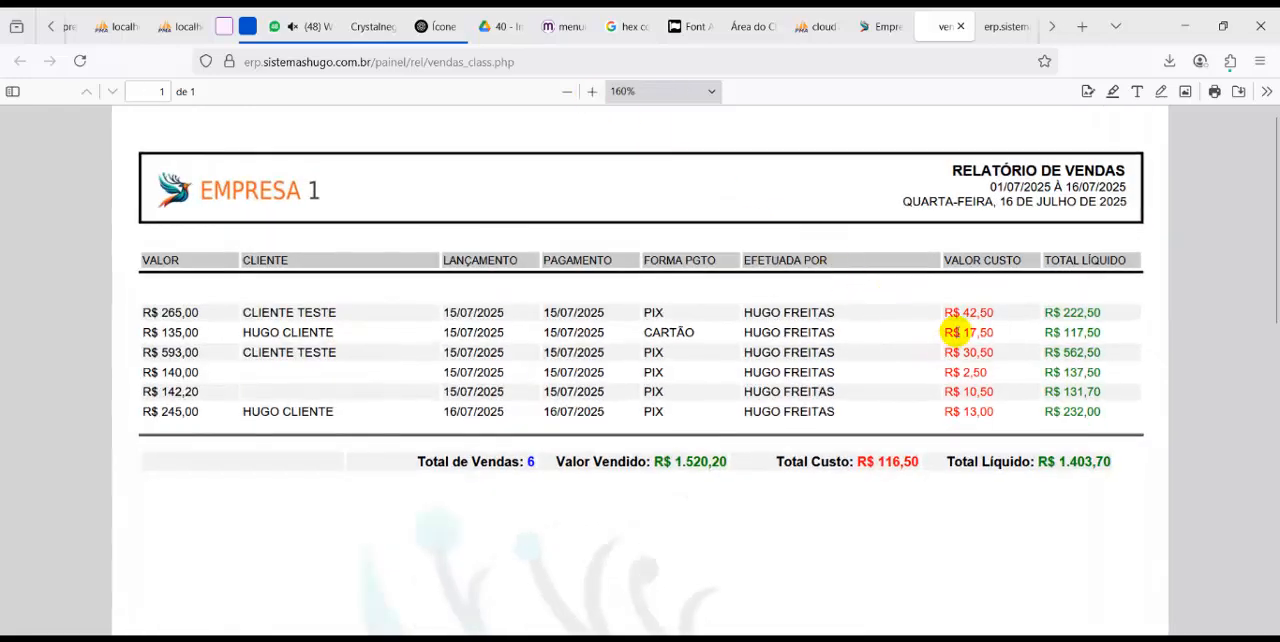
double_click(1070, 312)
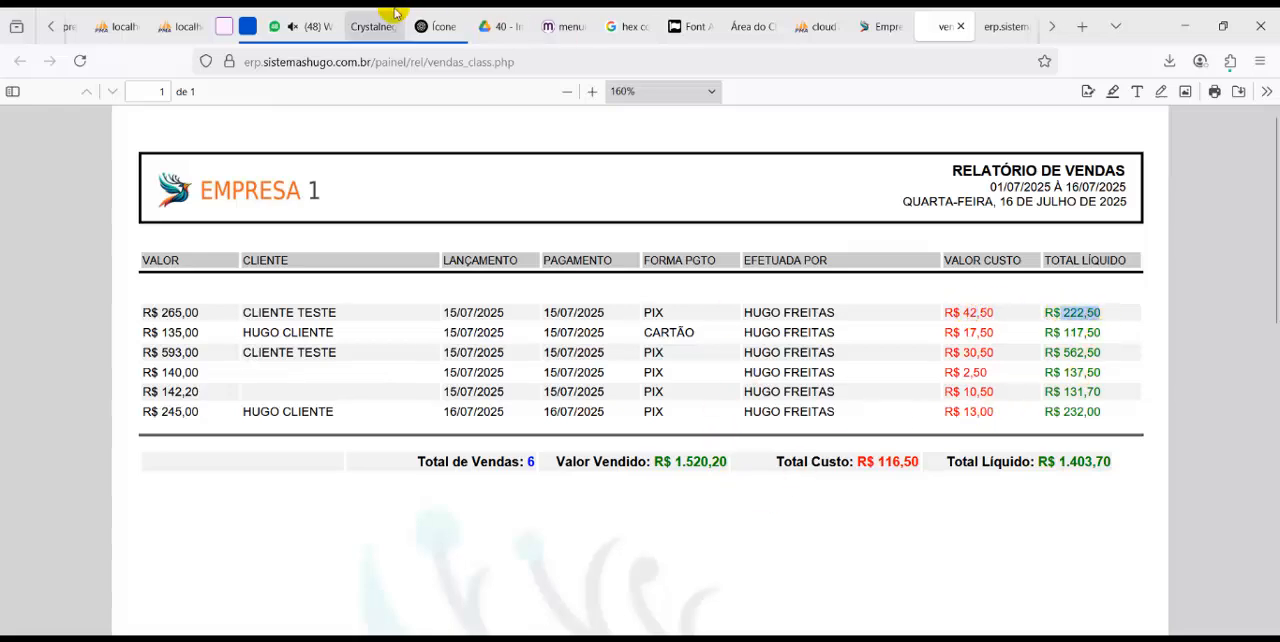
Generate the accounts receivable report for 01/07/2025 to 31/07/2025, enlarge it to 160%, and switch back to the Notepad feature list
click(314, 374)
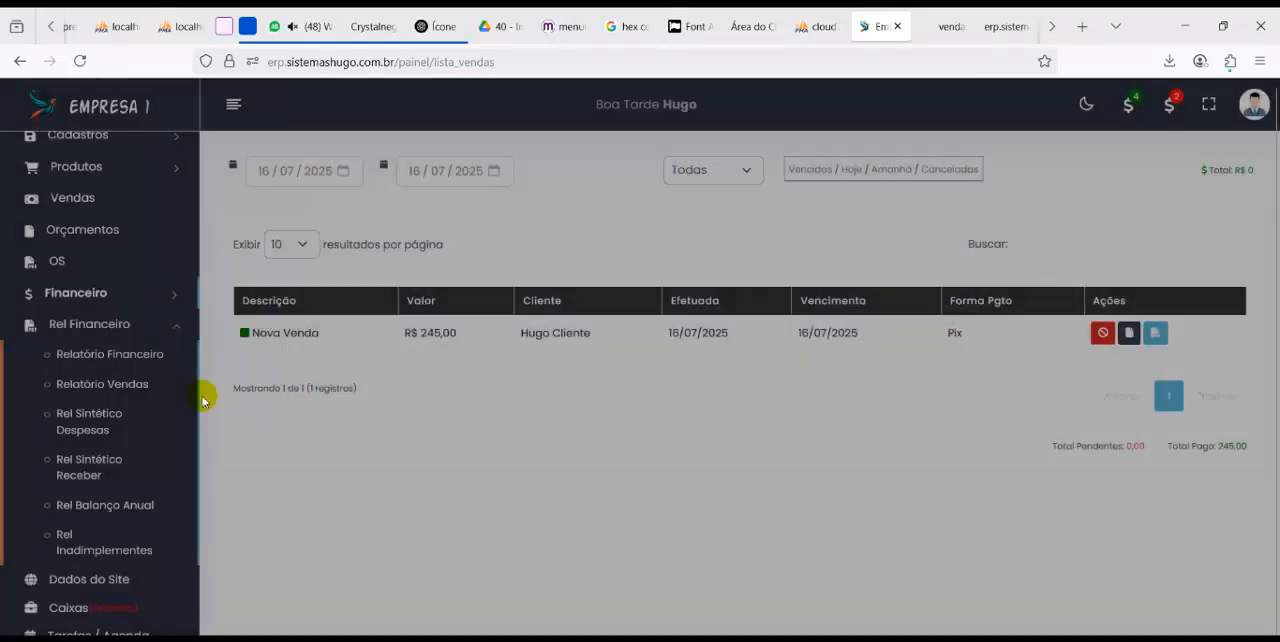
click(100, 294)
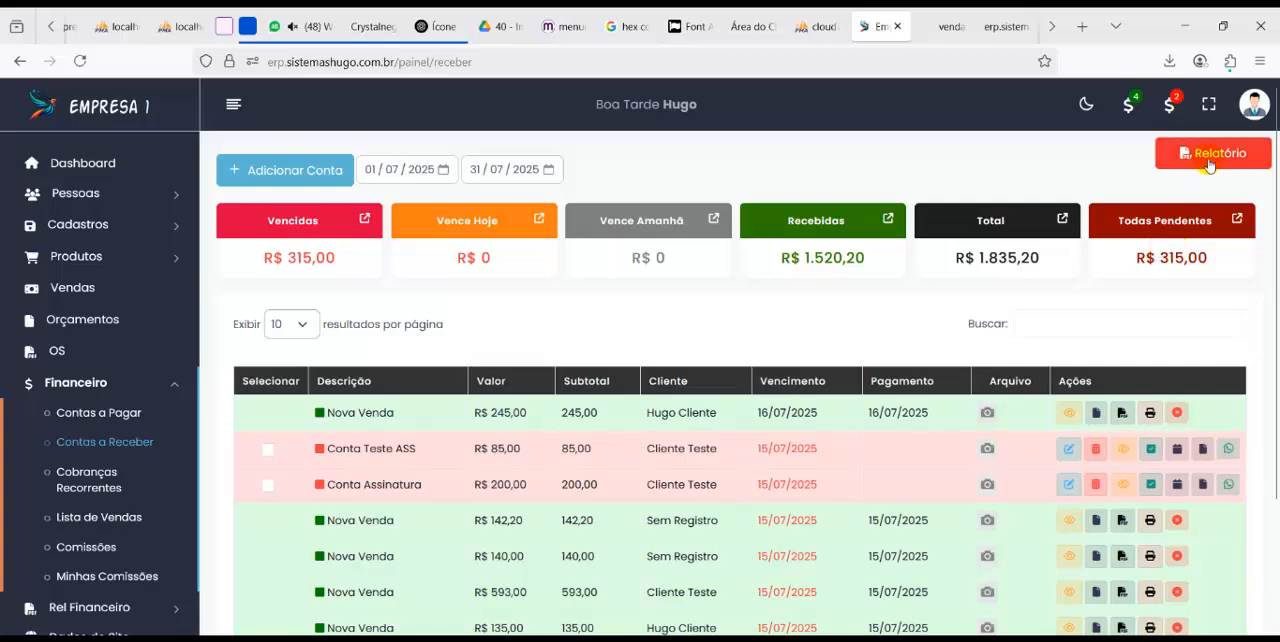
click(1205, 155)
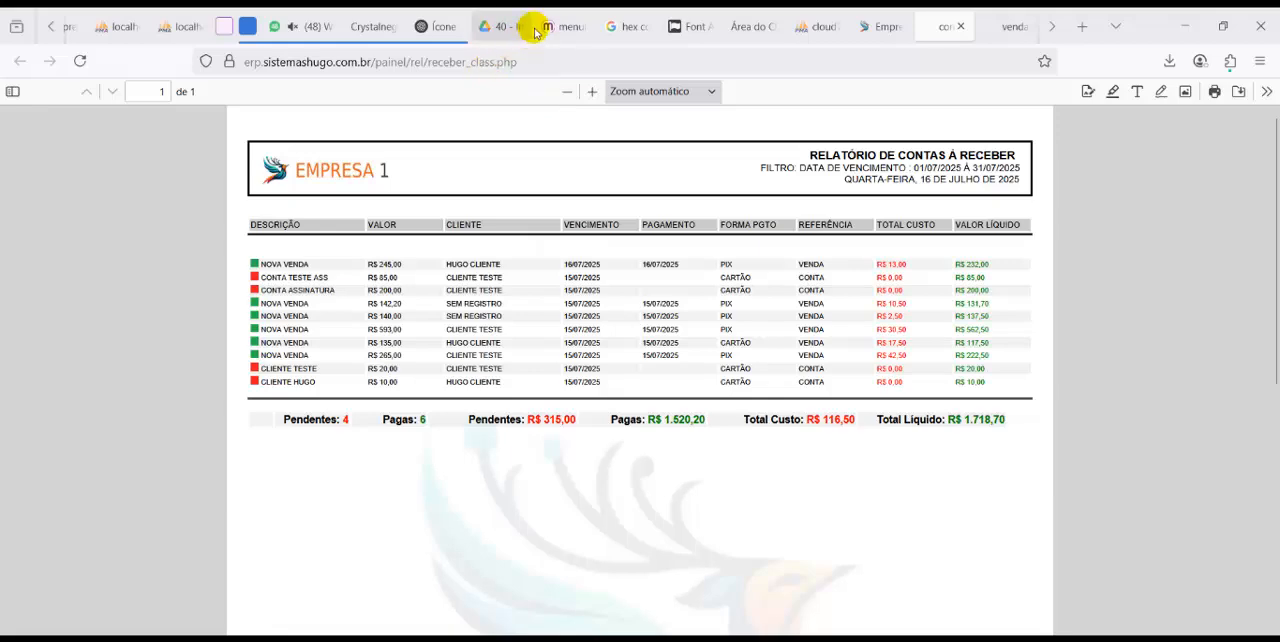
click(592, 92)
click(592, 92)
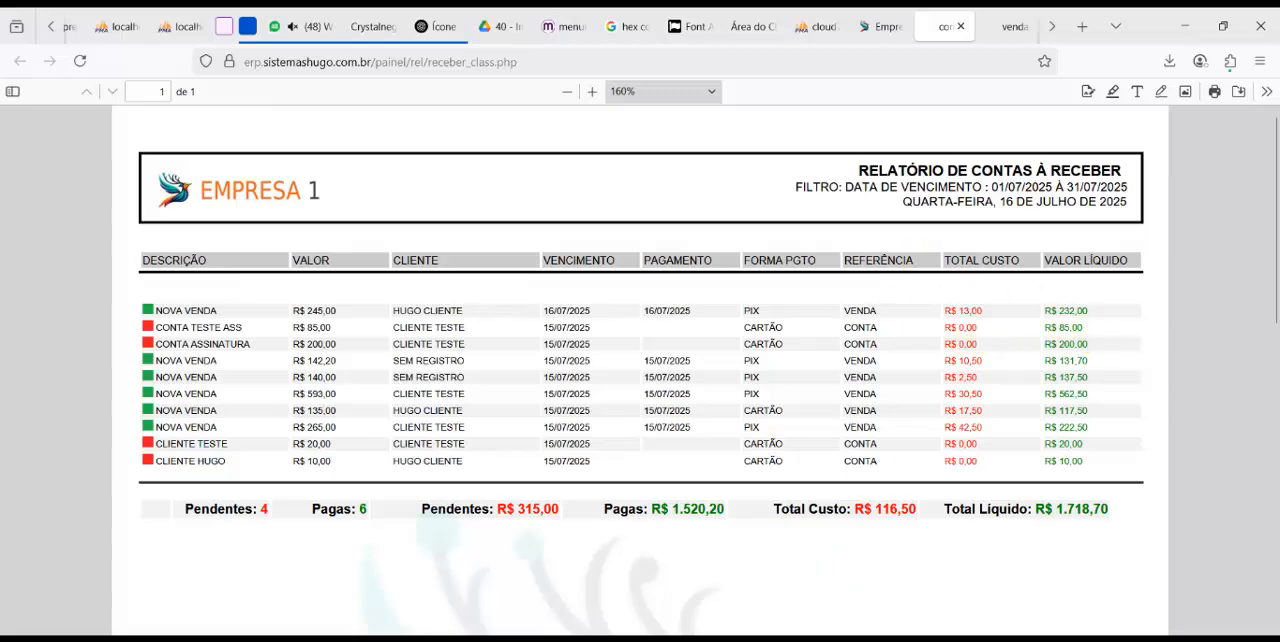
key(alt+Tab)
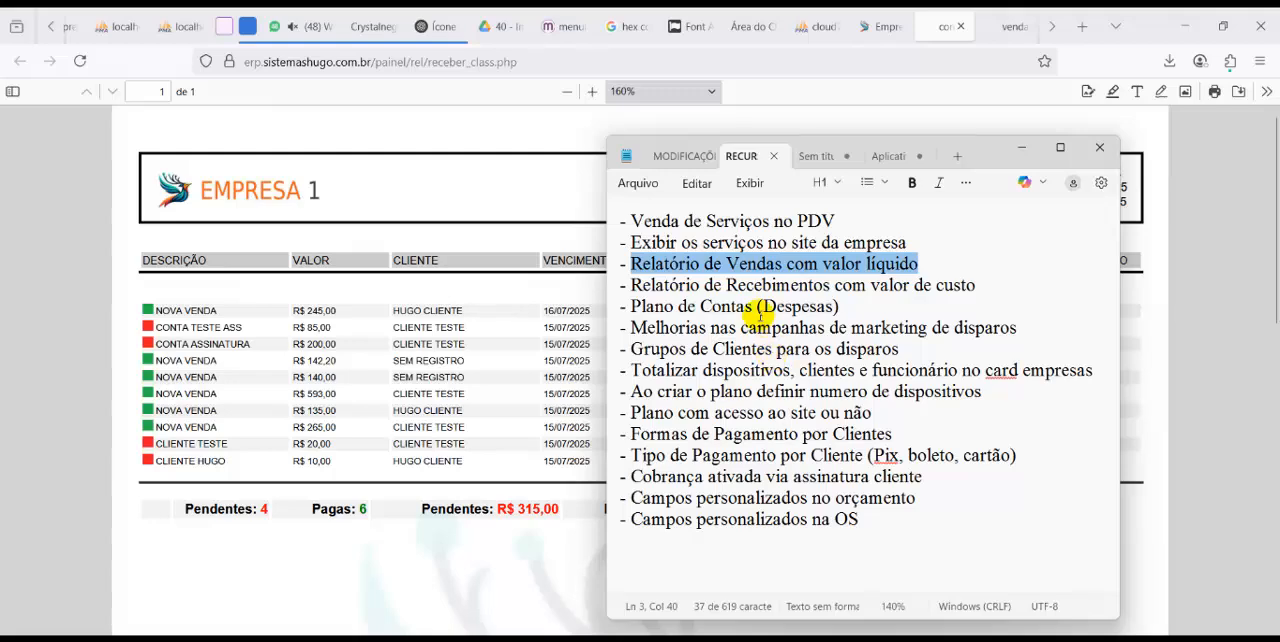
Return to the ERP panel, open the Plano de Contas records, and examine the business, residential and personal expense plans
click(870, 27)
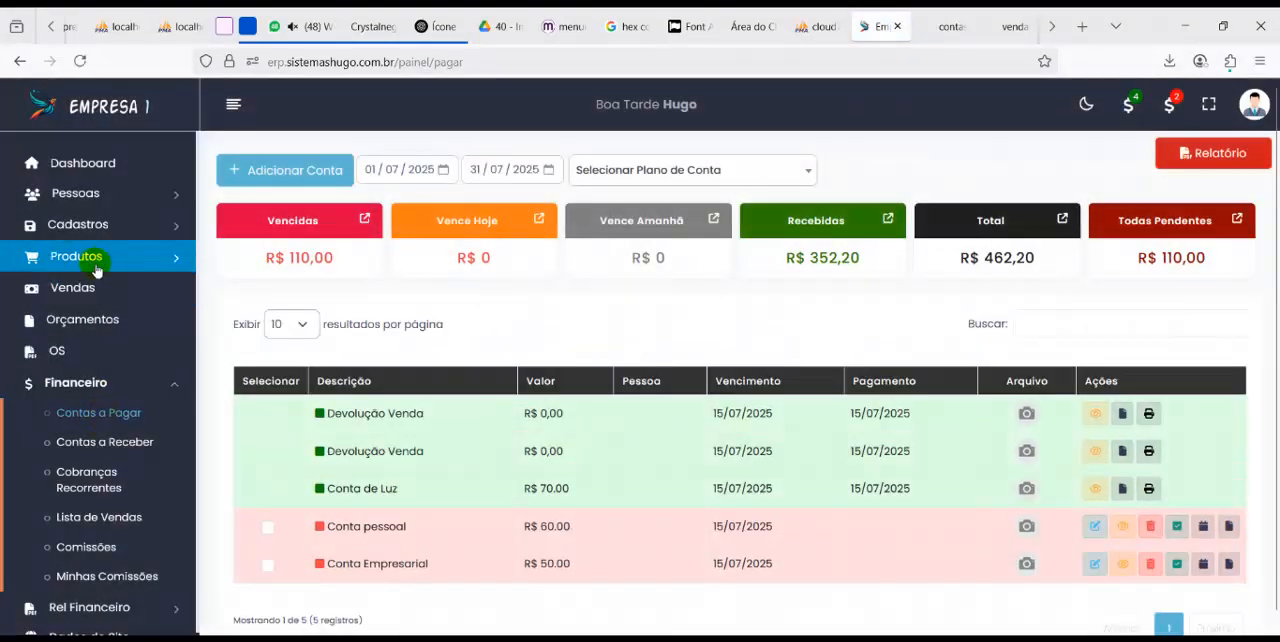
click(80, 228)
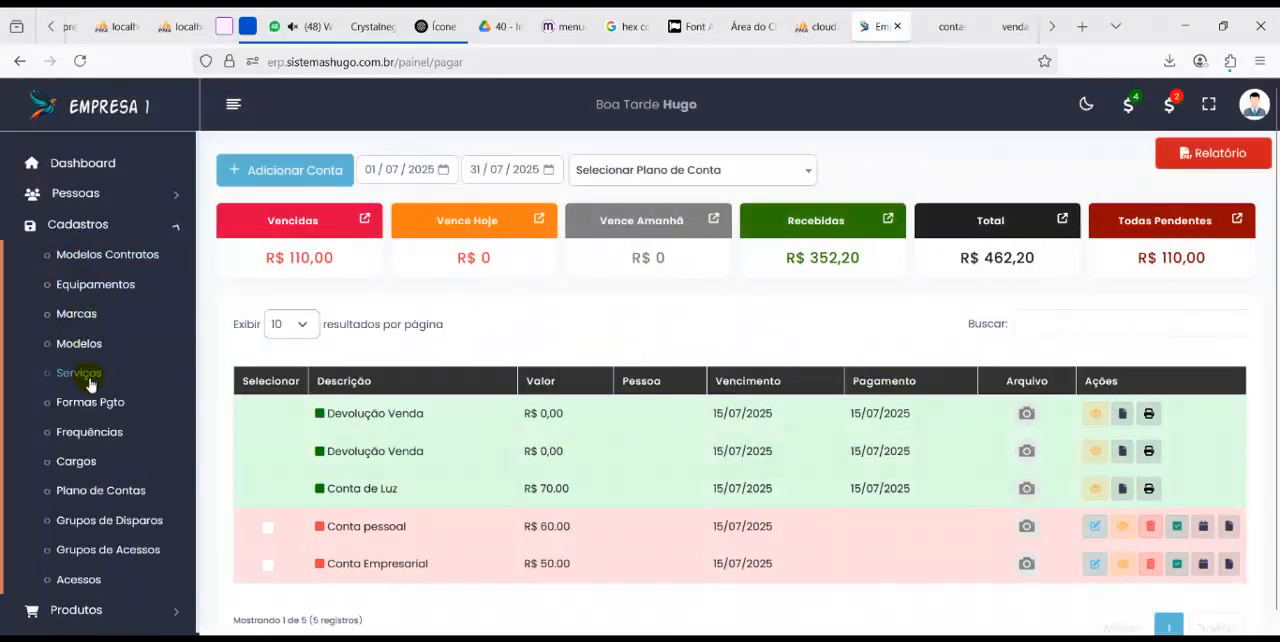
click(100, 490)
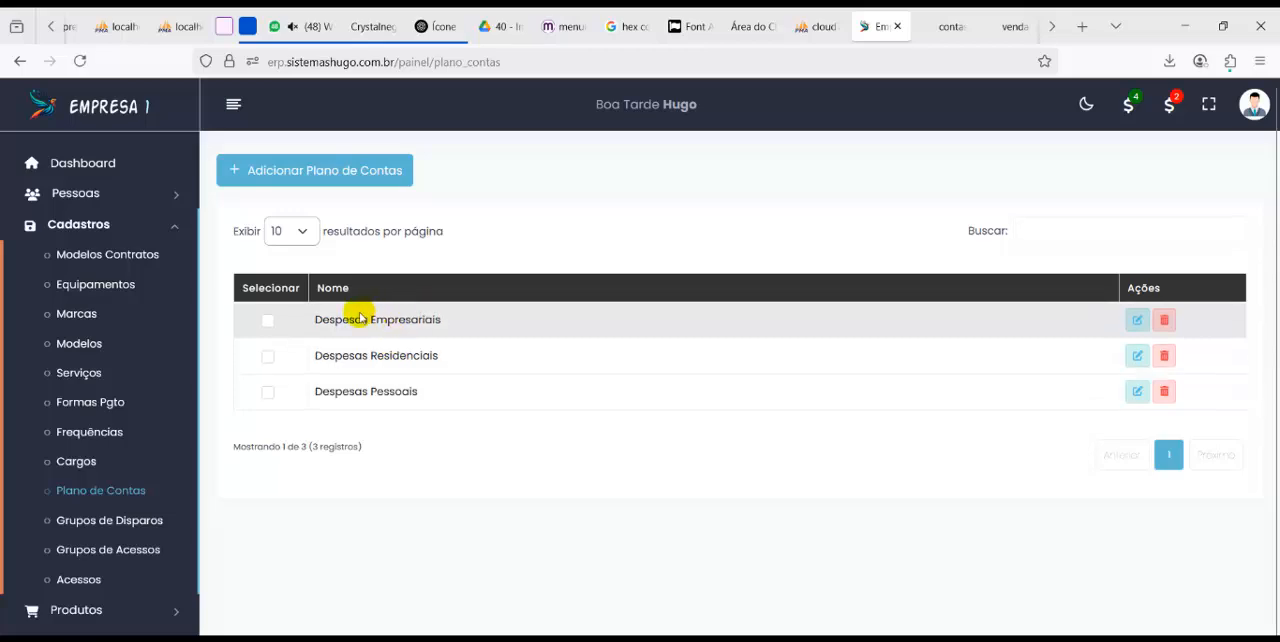
drag(362, 318, 427, 318)
drag(349, 355, 383, 358)
drag(343, 395, 383, 399)
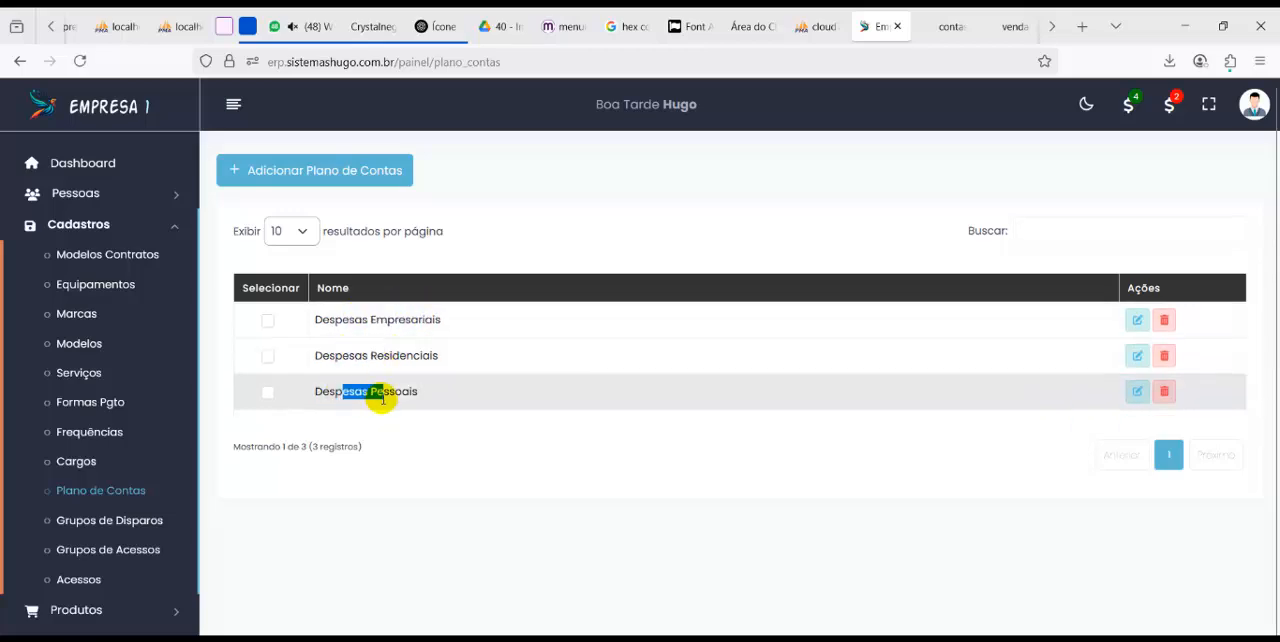
Open Contas a Pagar and check the Plano de Conta options in a new account form, leaving it unsaved
scroll(120, 486, down, 3)
click(112, 467)
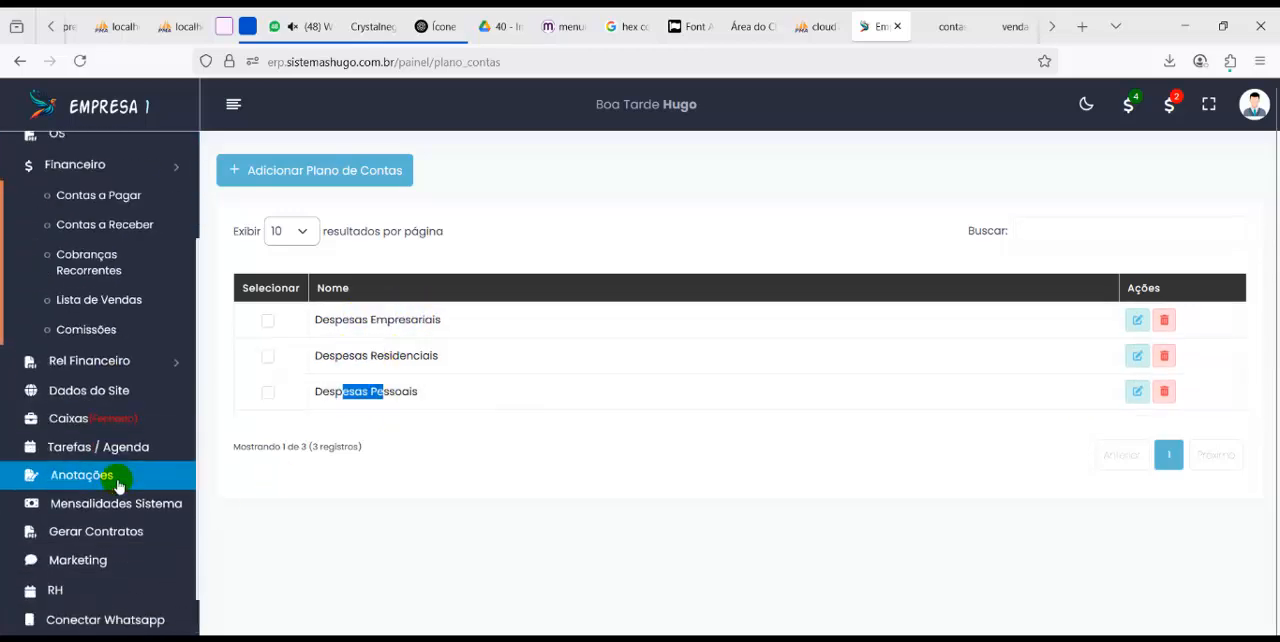
scroll(90, 300, up, 3)
click(100, 413)
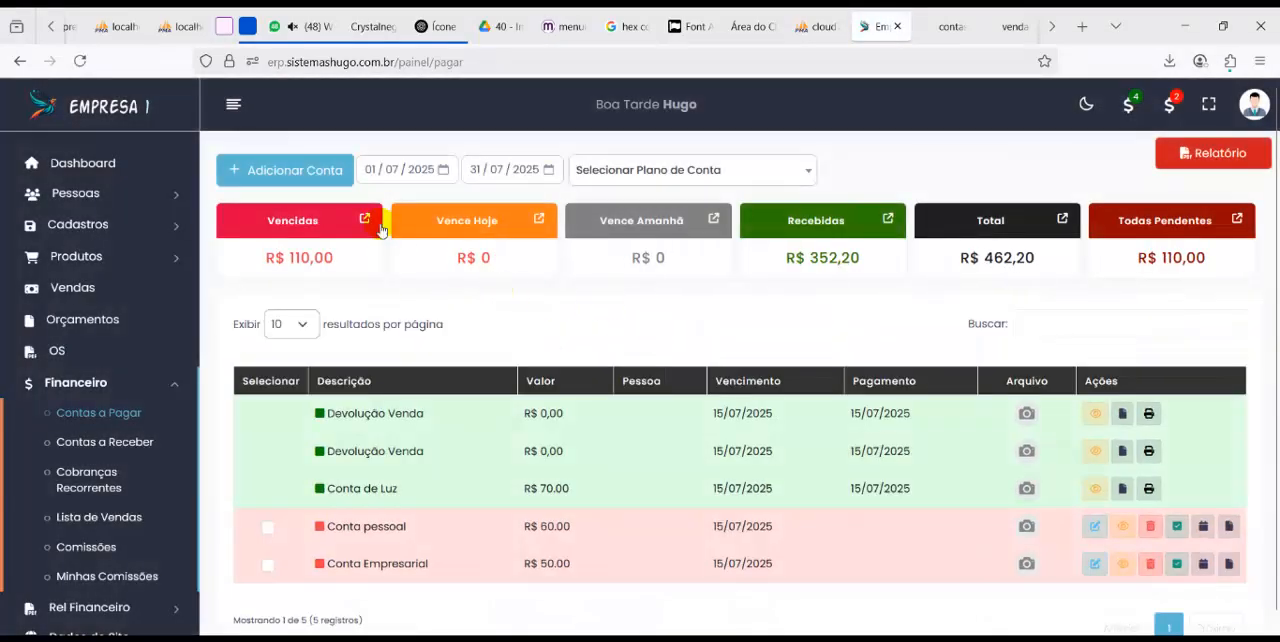
click(305, 180)
click(689, 440)
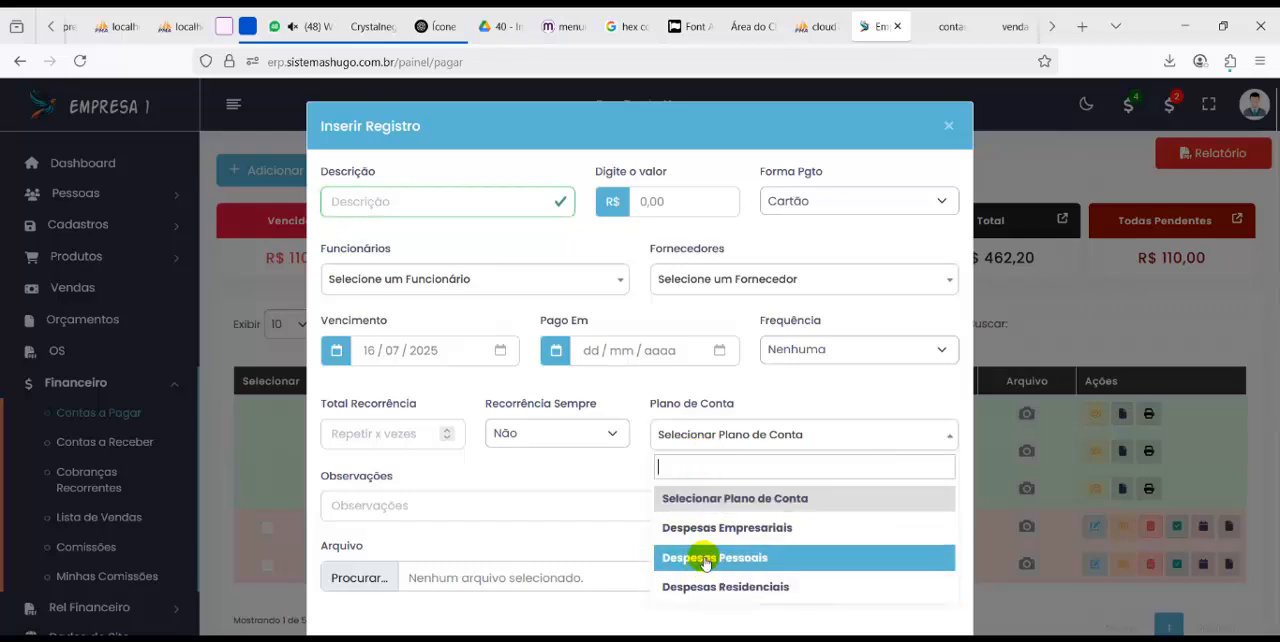
click(789, 393)
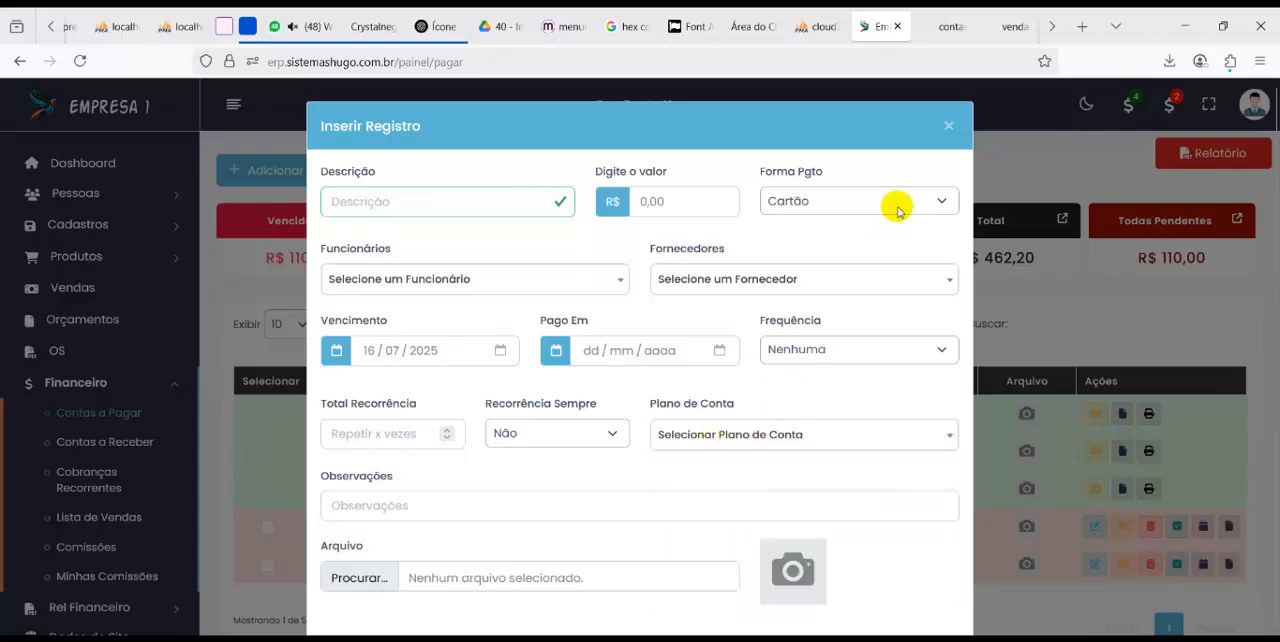
click(949, 129)
Filter the accounts payable by Despesas Pessoais, Despesas Residenciais and Despesas Empresariais in turn
click(657, 171)
click(636, 262)
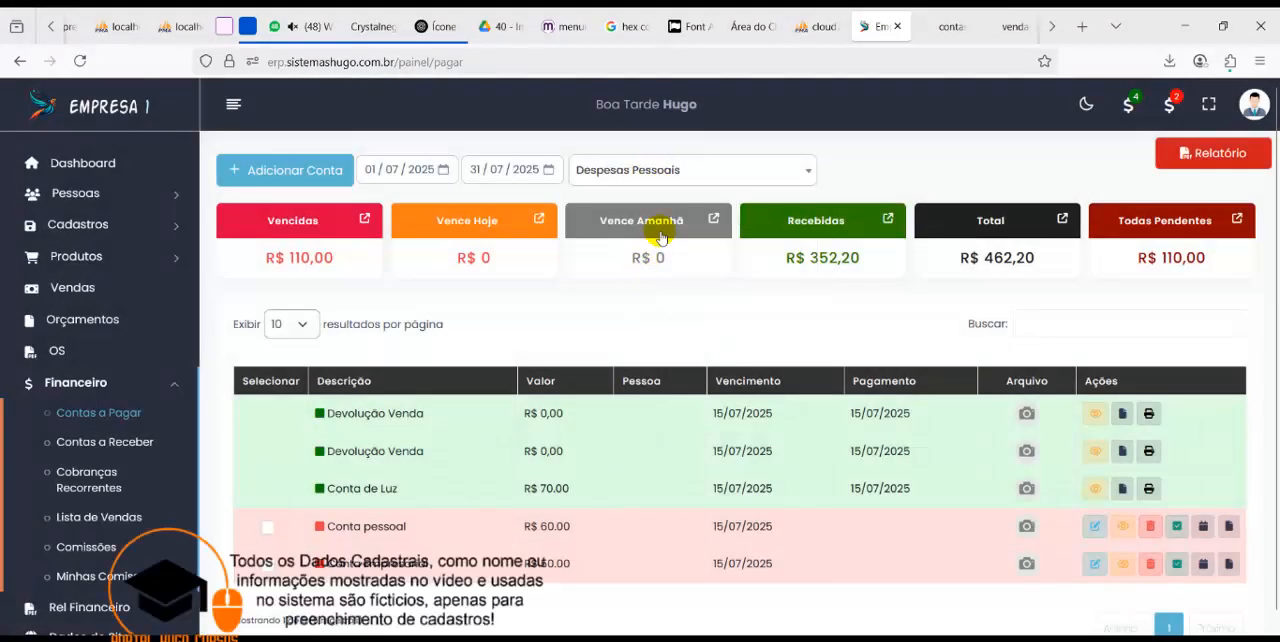
click(660, 171)
click(643, 291)
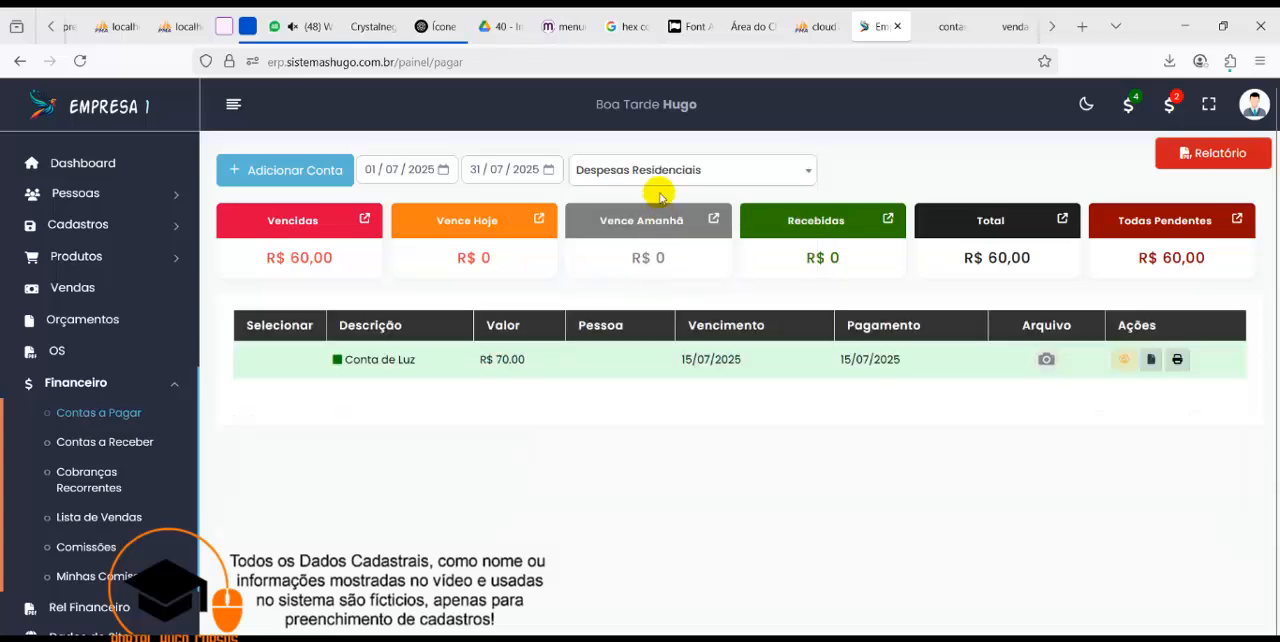
click(652, 172)
click(643, 320)
Filter the accounts payable by Despesas Pessoais and generate their report for 01/07/2025 to 31/07/2025
click(651, 172)
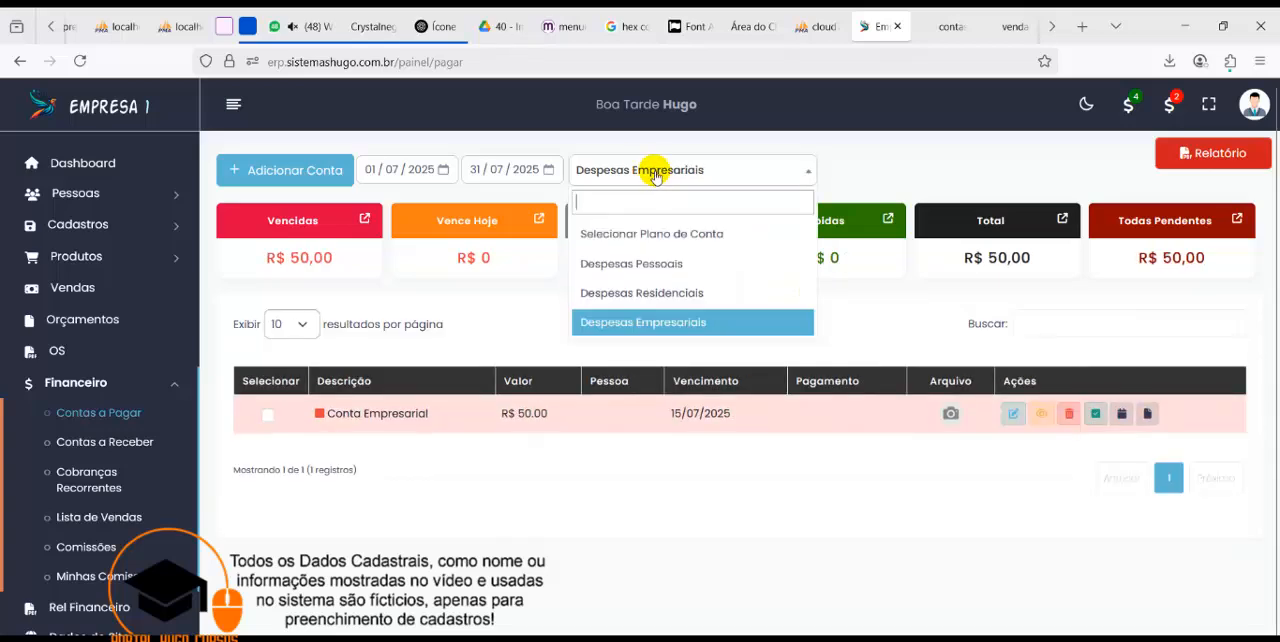
click(654, 263)
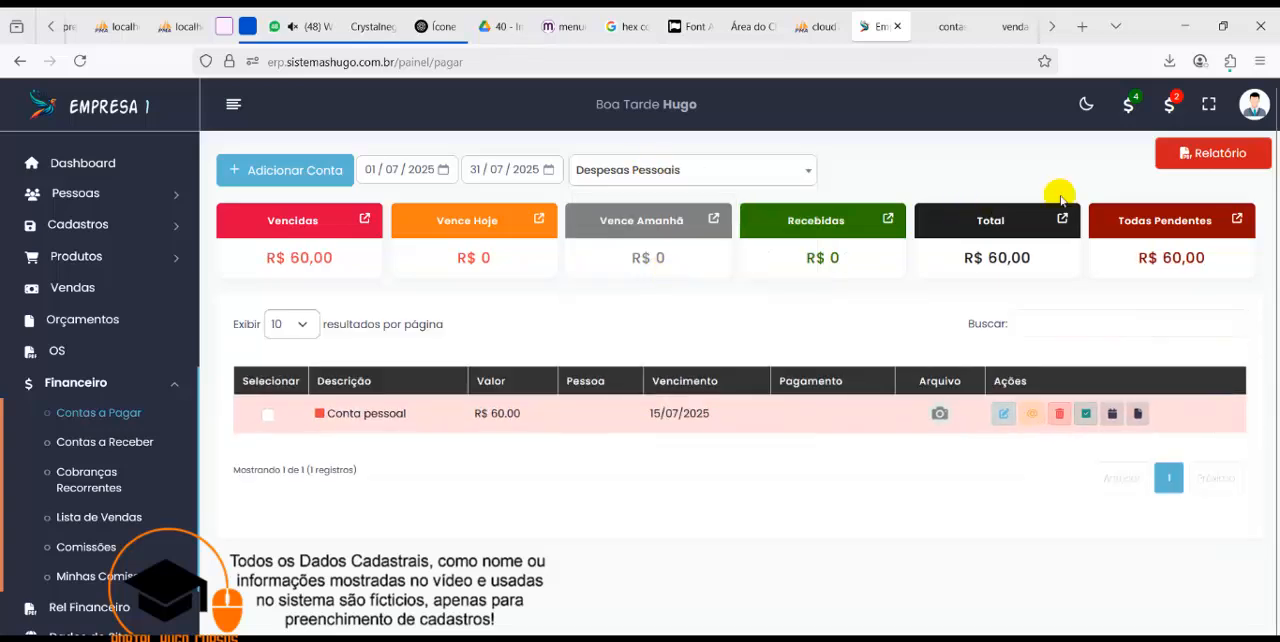
click(1178, 157)
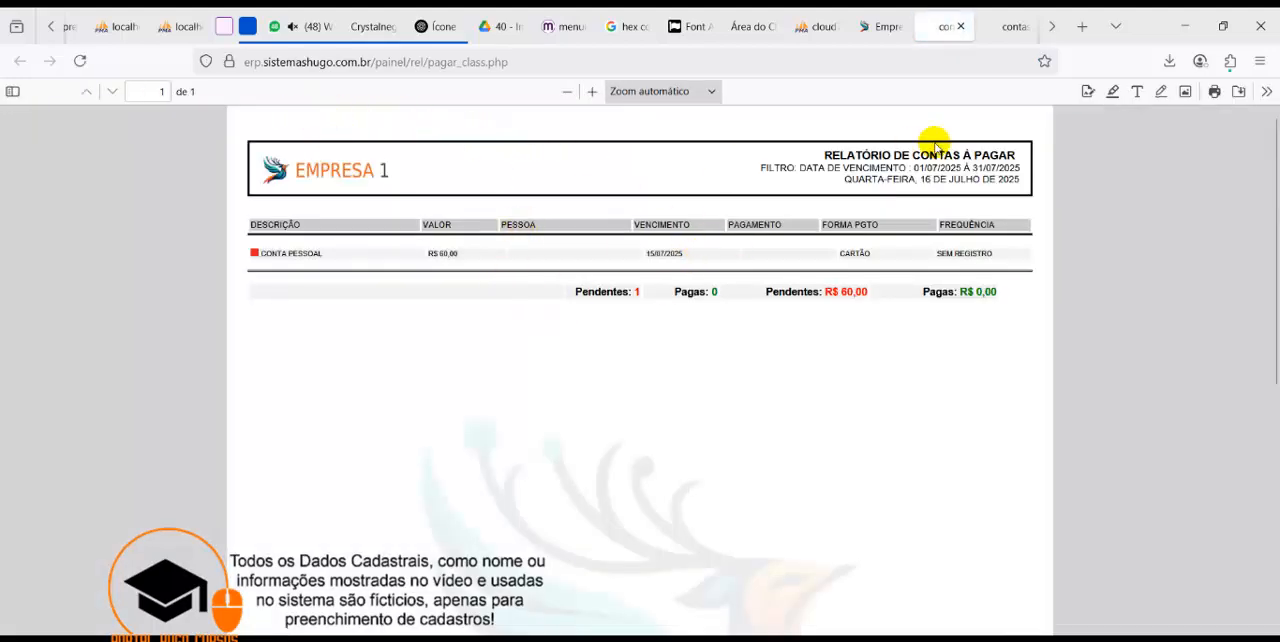
Close the report and company site tabs, and highlight the marketing improvements and client groups lines in the Notepad feature list
click(963, 28)
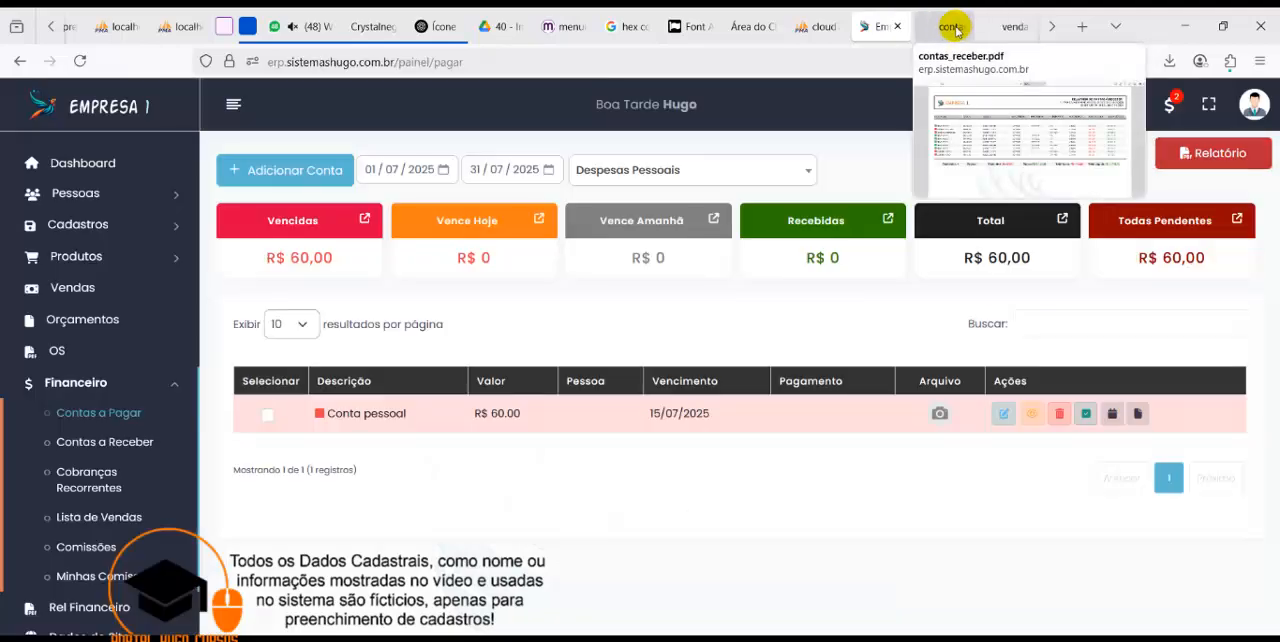
click(958, 30)
click(958, 28)
click(958, 28)
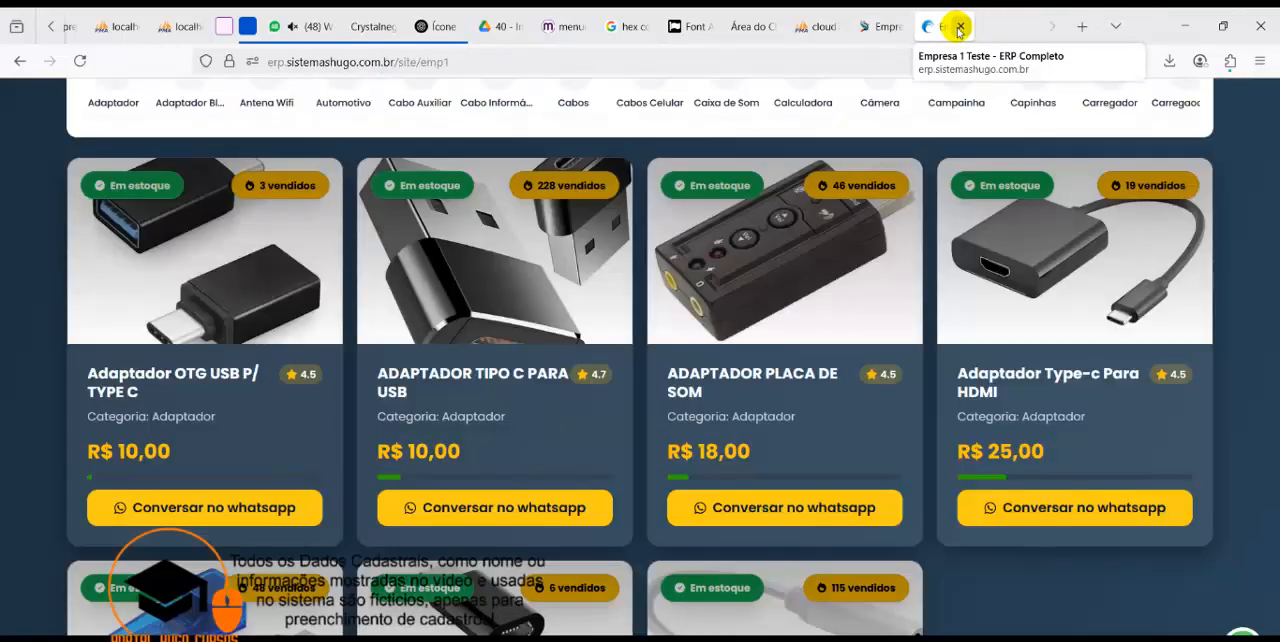
click(958, 28)
key(alt+Tab)
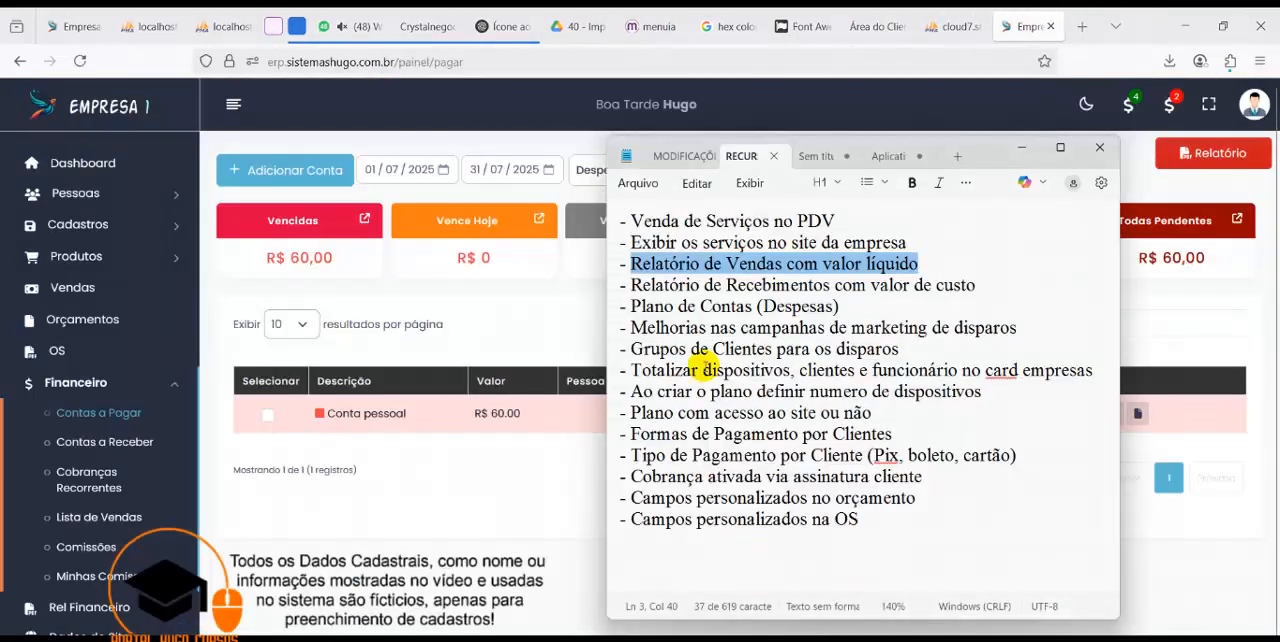
drag(881, 302, 908, 349)
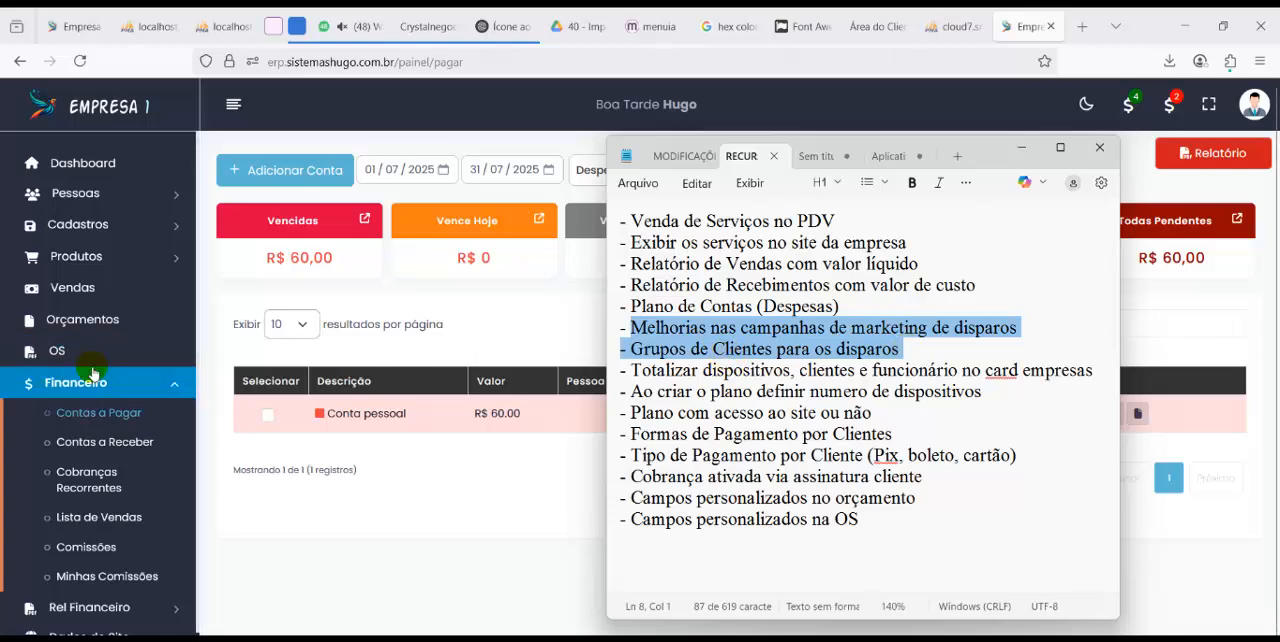
Open Grupos de Disparos in the ERP and examine the existing client groups and the form for adding one
click(85, 224)
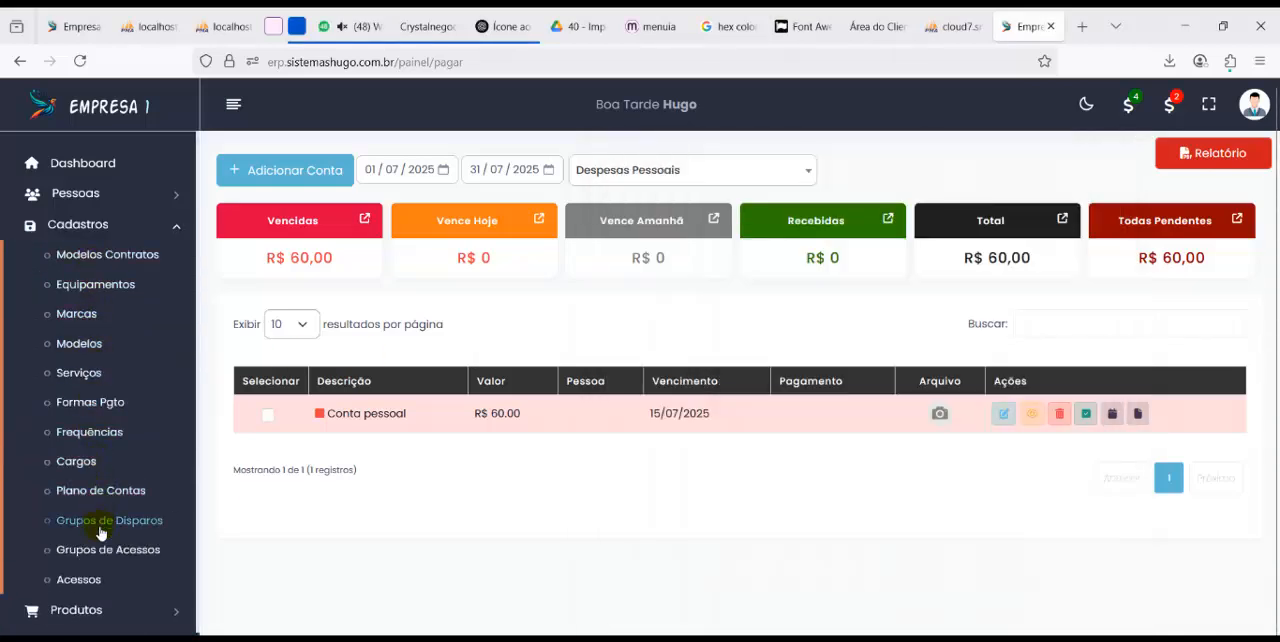
click(100, 528)
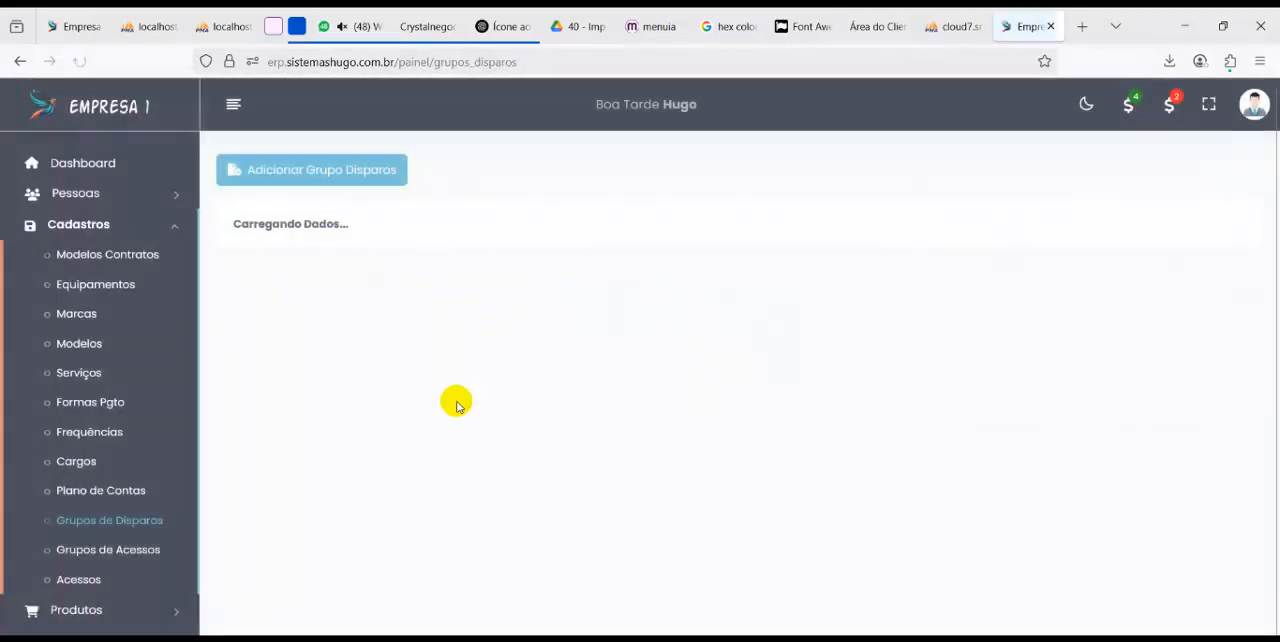
double_click(406, 322)
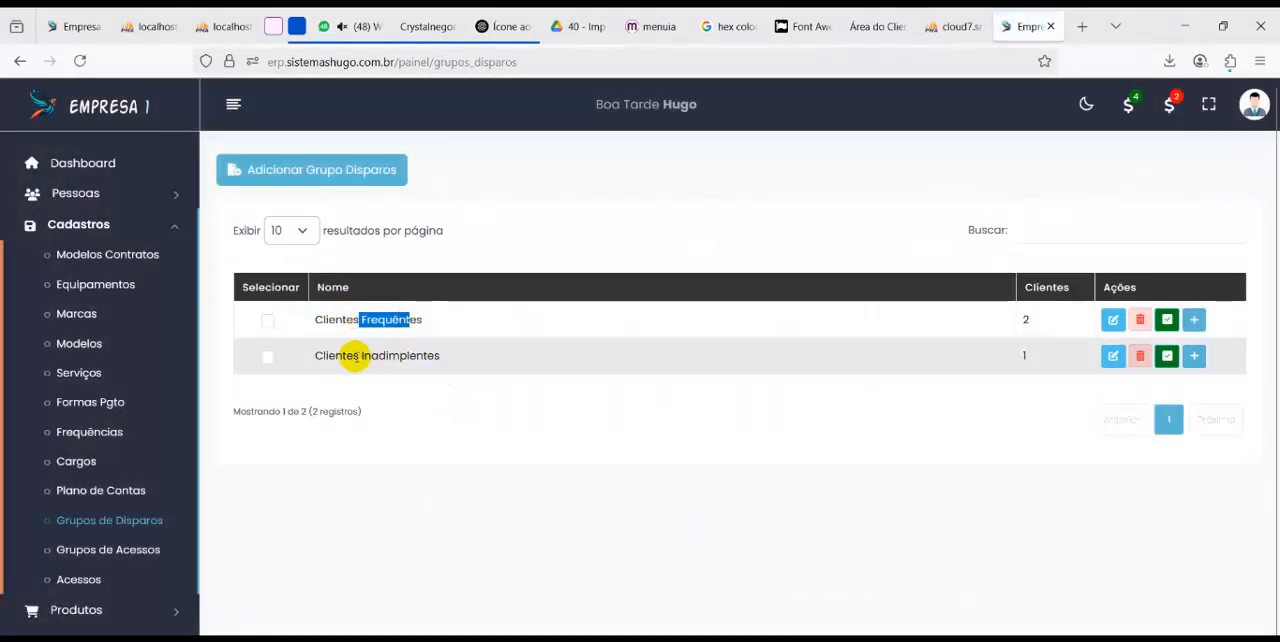
drag(345, 356, 405, 363)
click(320, 174)
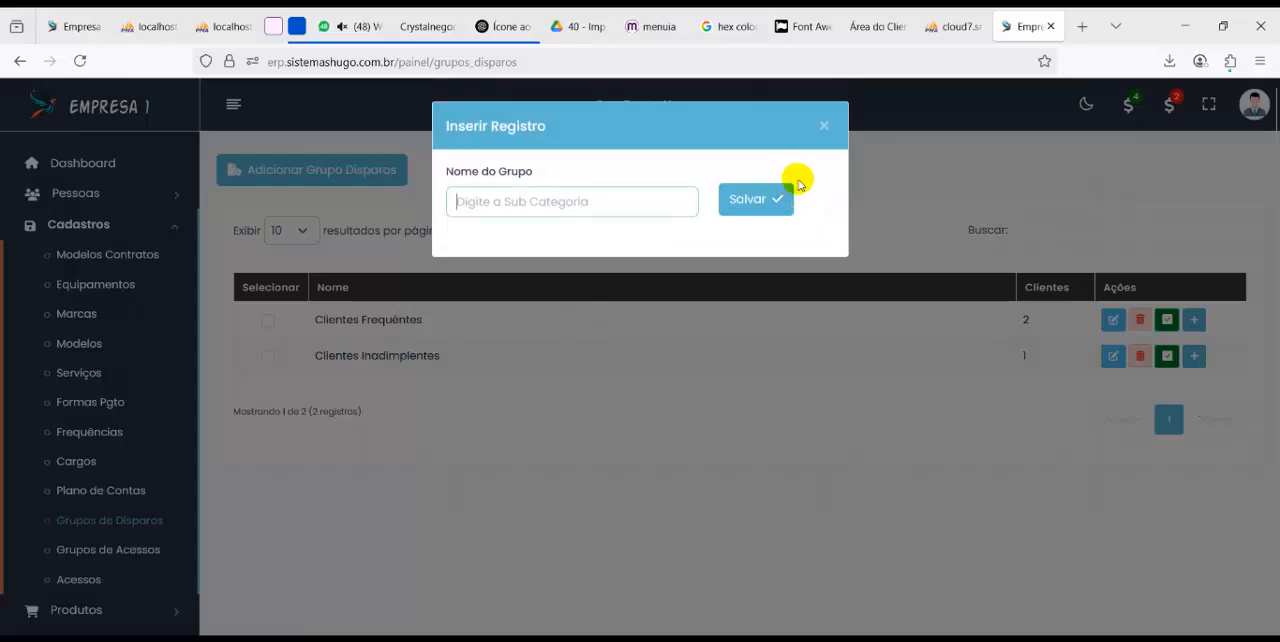
click(824, 128)
Check the members of the Clientes Frequêntes group and remove the first listed client from Clientes Inadimplentes
click(1193, 319)
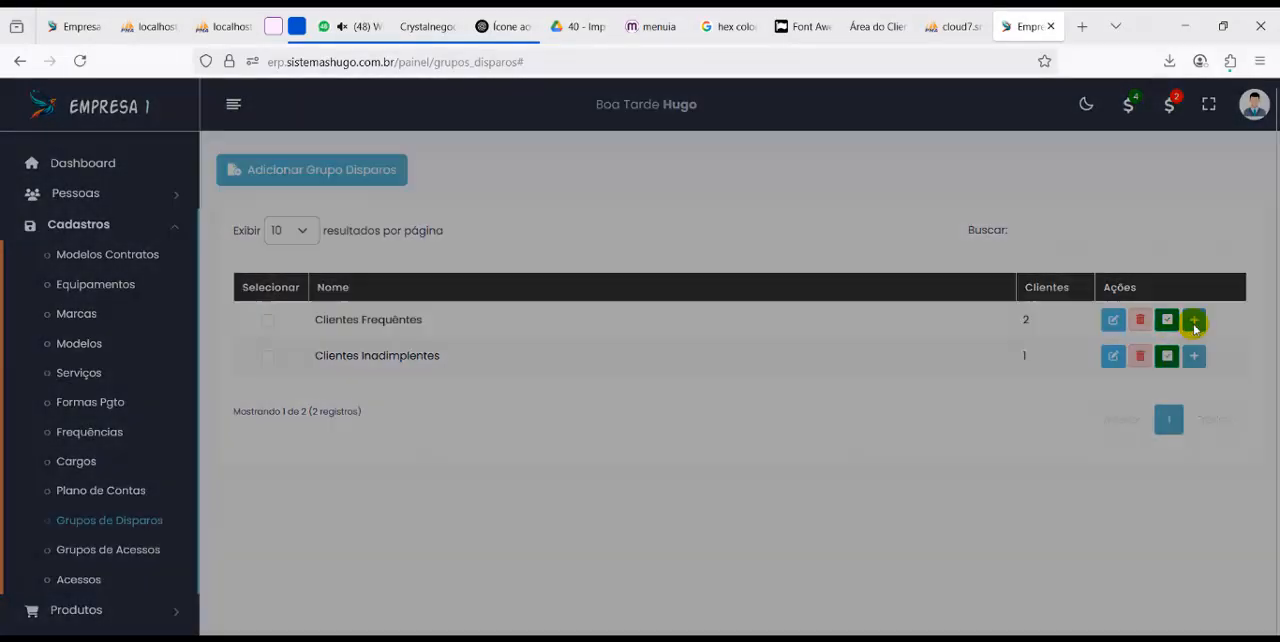
click(948, 125)
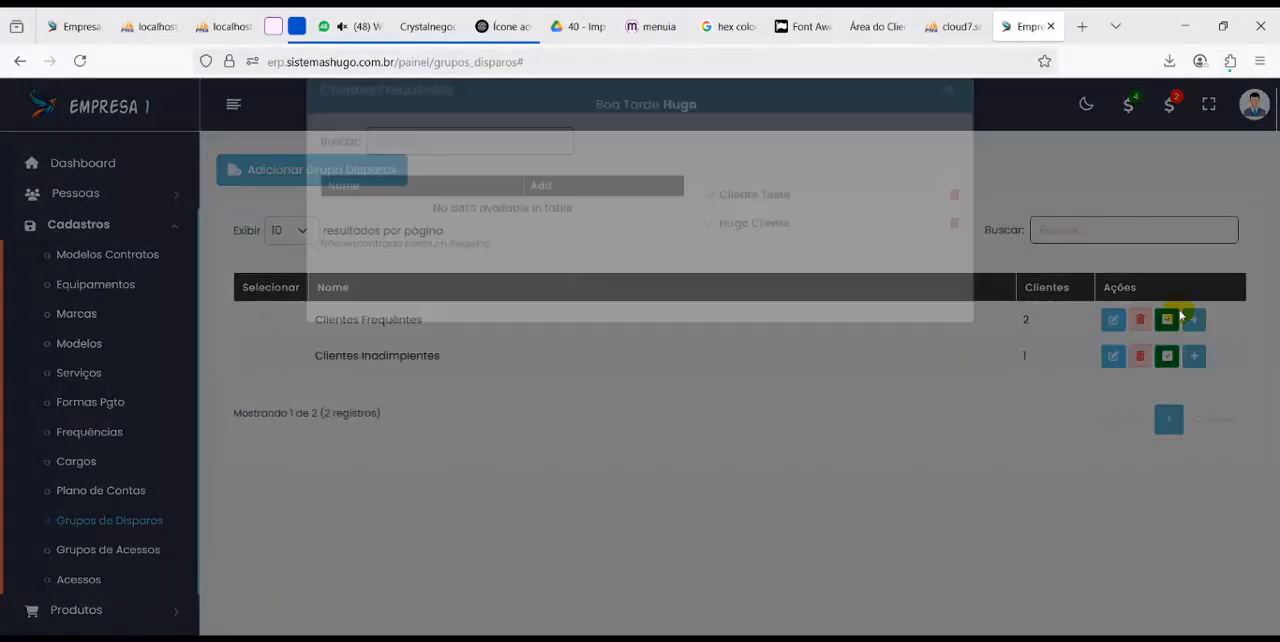
click(1195, 356)
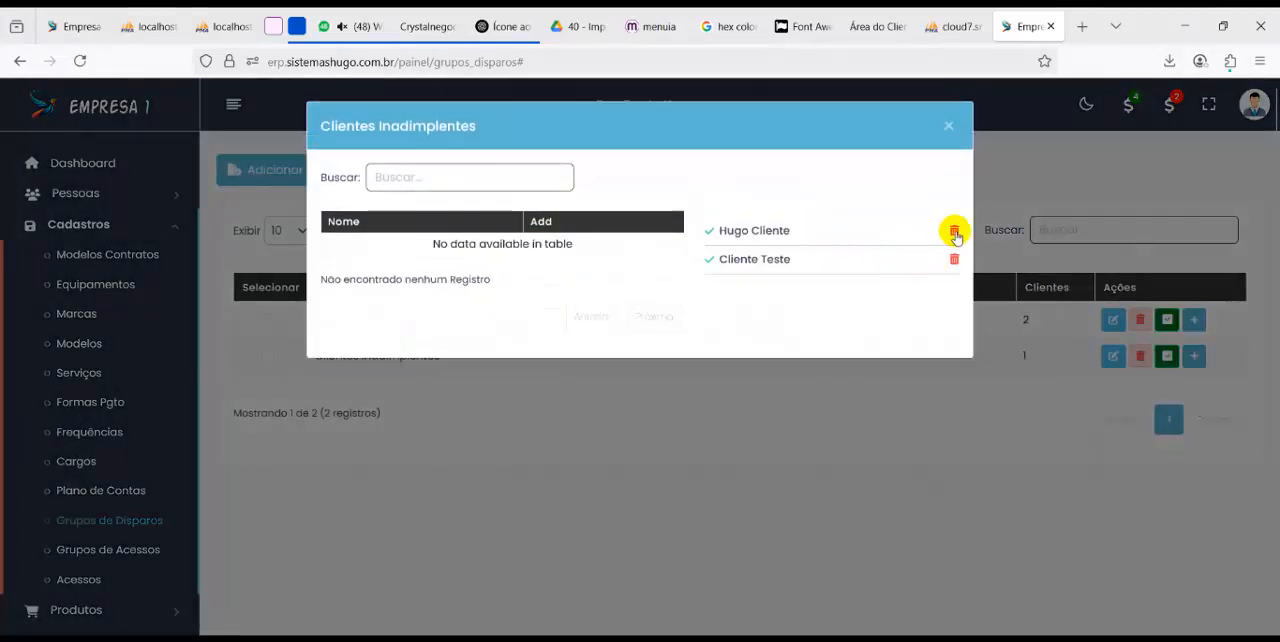
click(954, 232)
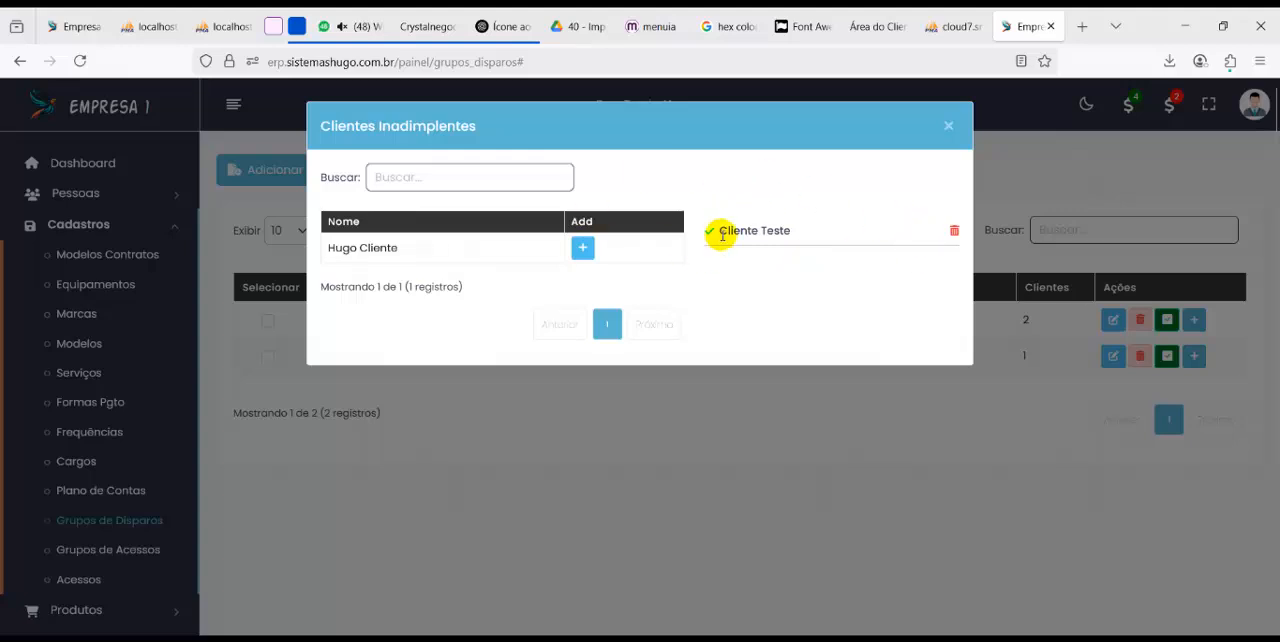
click(948, 125)
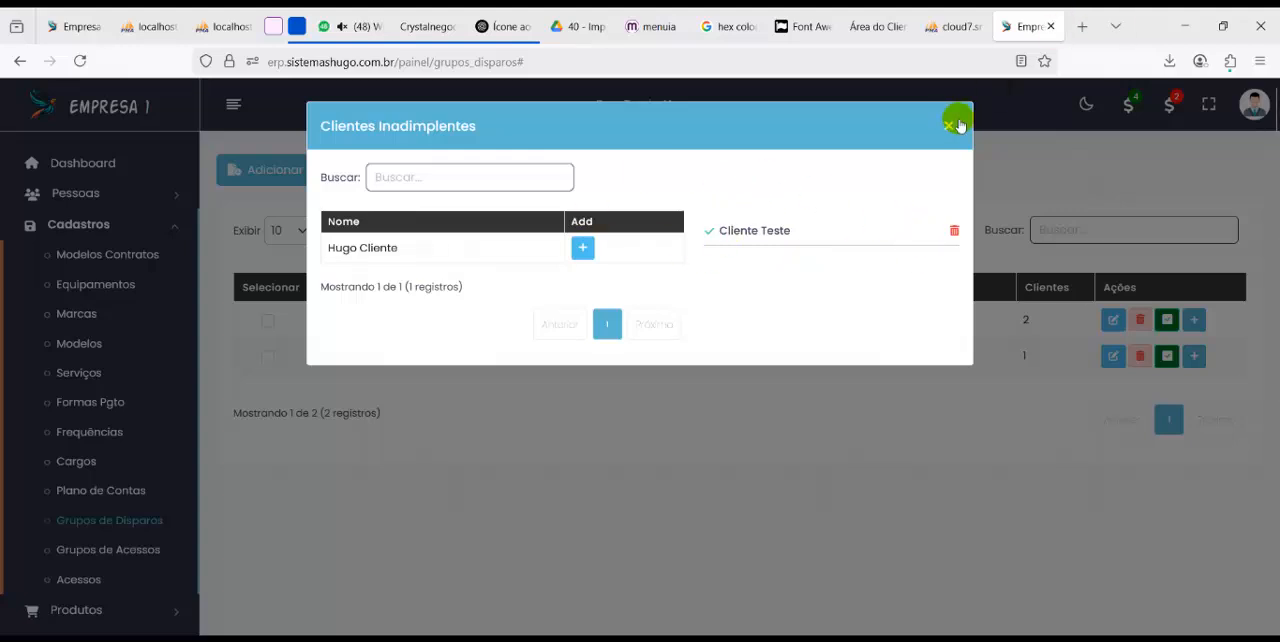
Open the sending settings of Teste Campanha in Marketing and examine the hour interval and the Excel and text file fields
scroll(57, 486, down, 5)
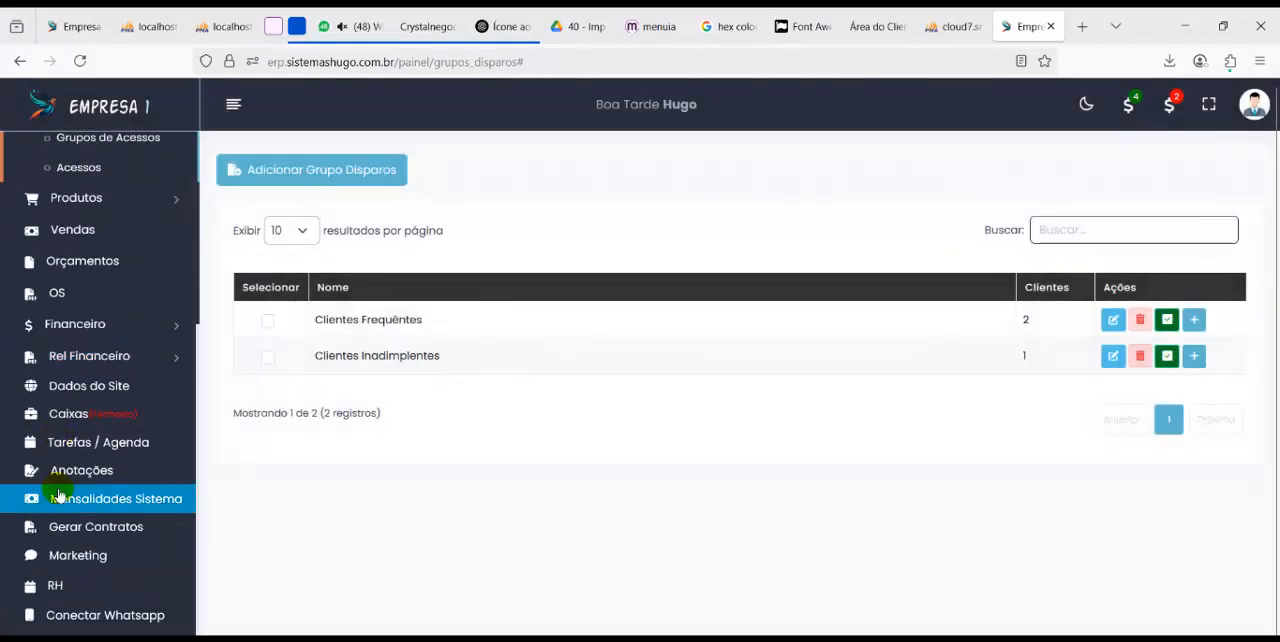
click(104, 556)
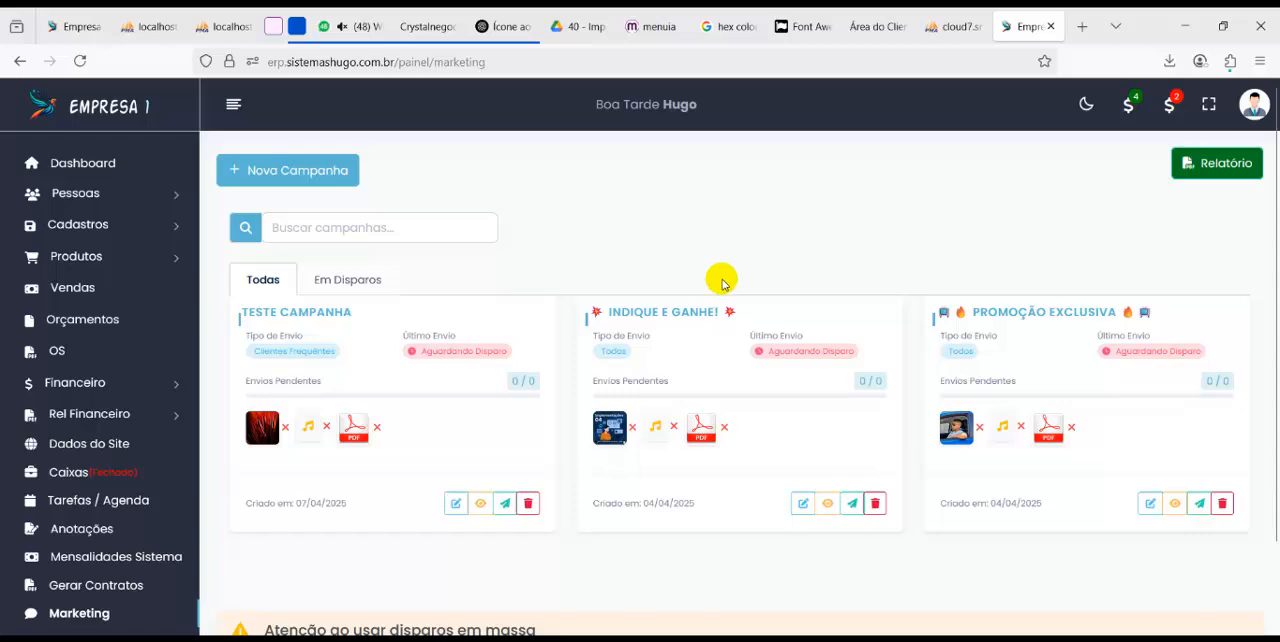
click(504, 503)
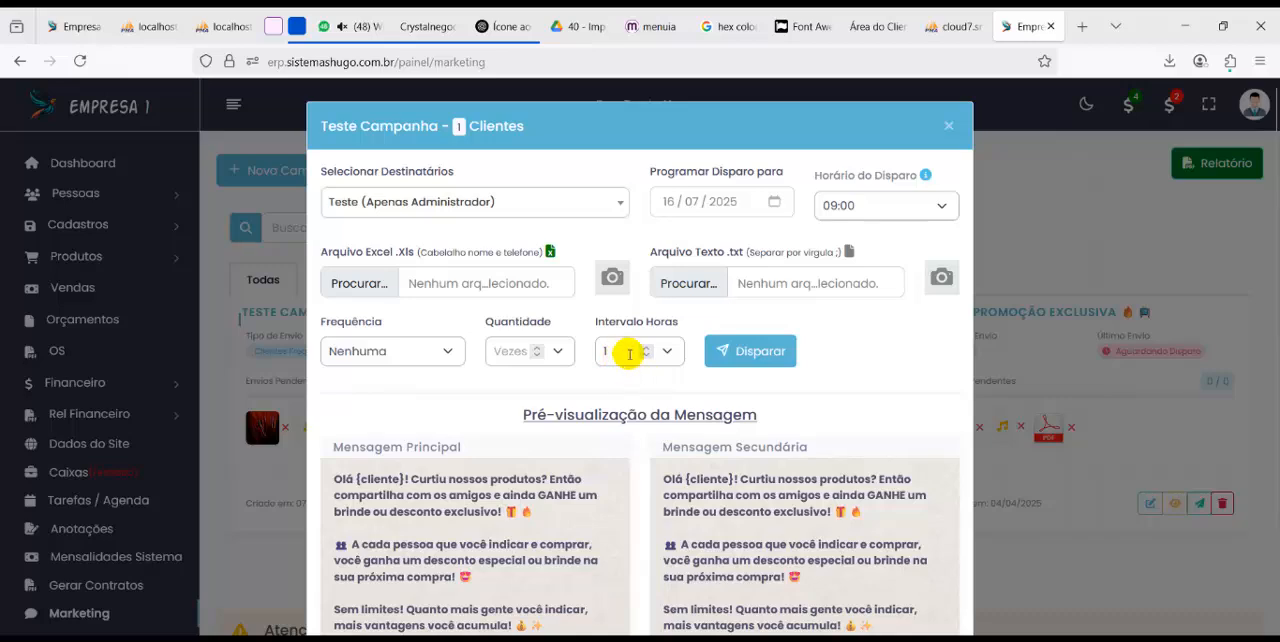
drag(620, 325, 672, 328)
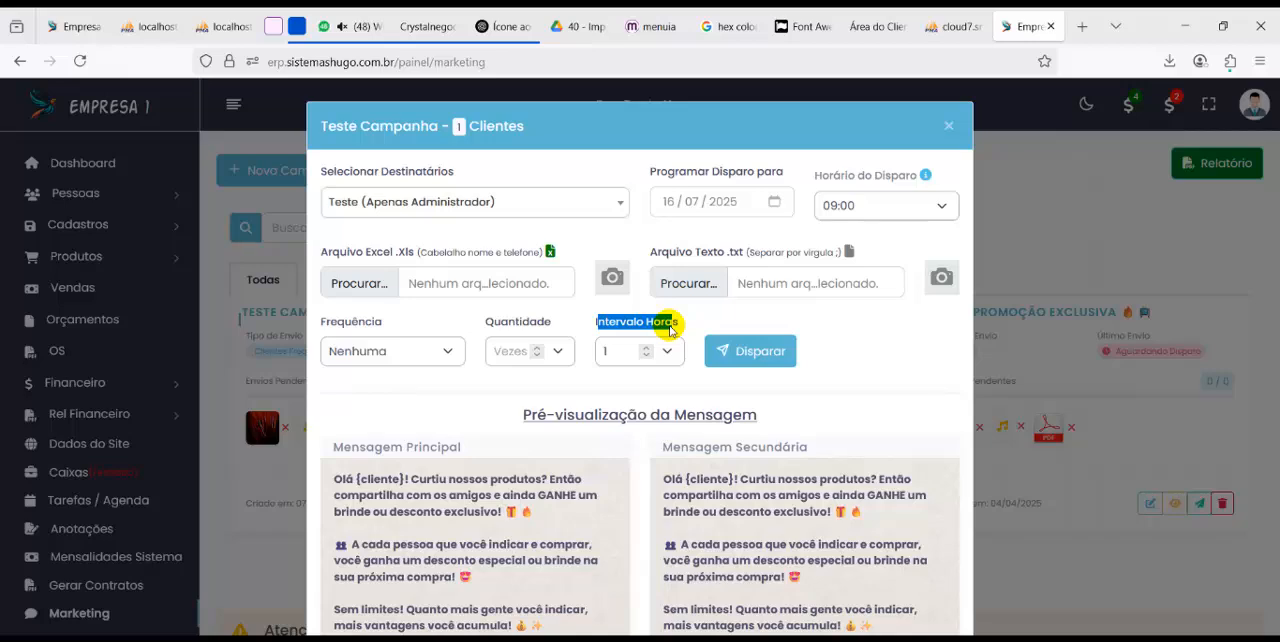
drag(356, 252, 391, 252)
drag(674, 251, 734, 251)
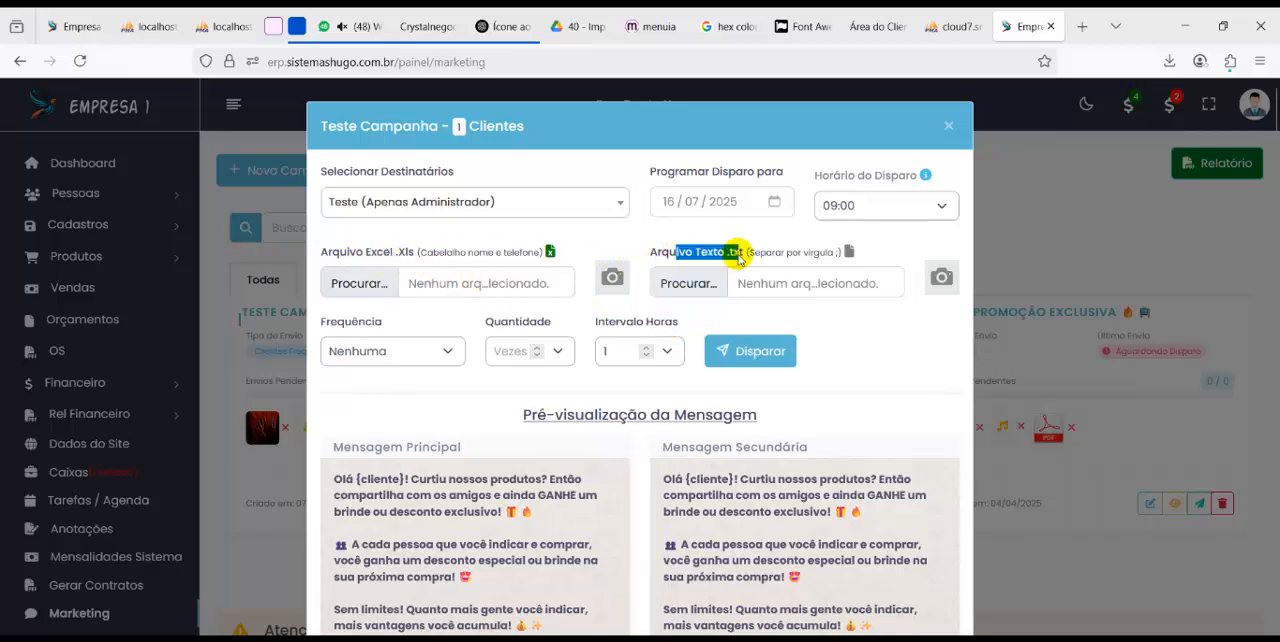
Try Clientes Inadimplentes as the recipients of Teste Campanha, select Clientes Frequêntes instead, and review the message preview
click(425, 201)
scroll(428, 343, down, 2)
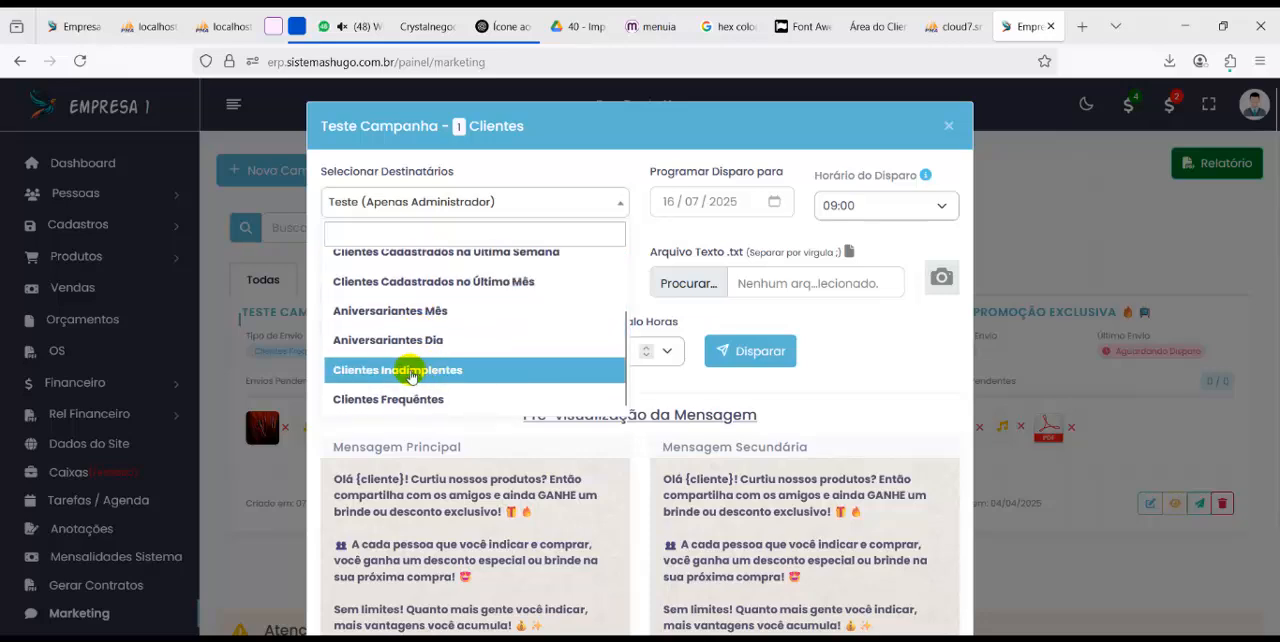
click(392, 370)
click(428, 202)
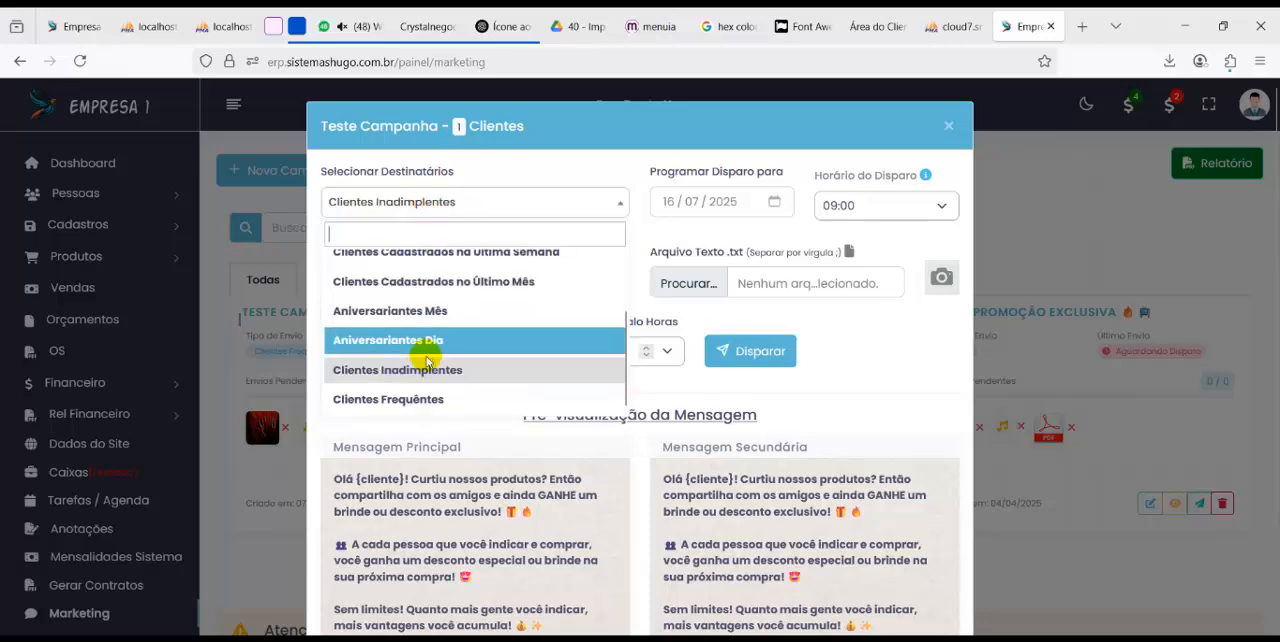
click(405, 405)
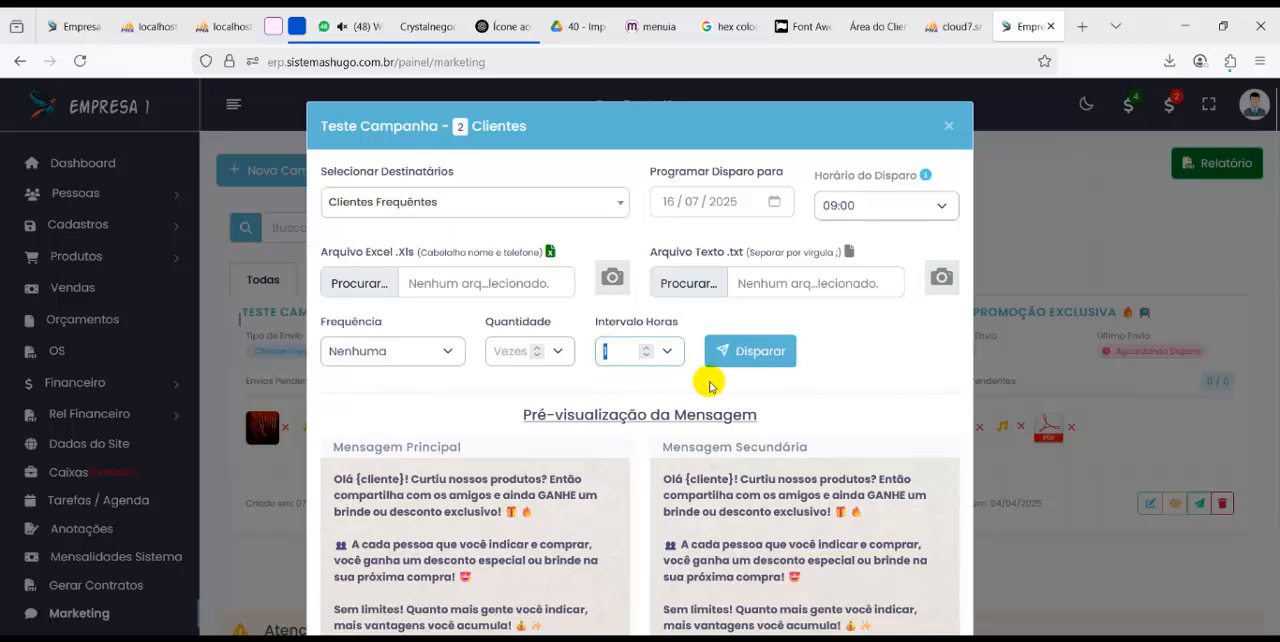
scroll(766, 434, down, 3)
scroll(770, 437, up, 3)
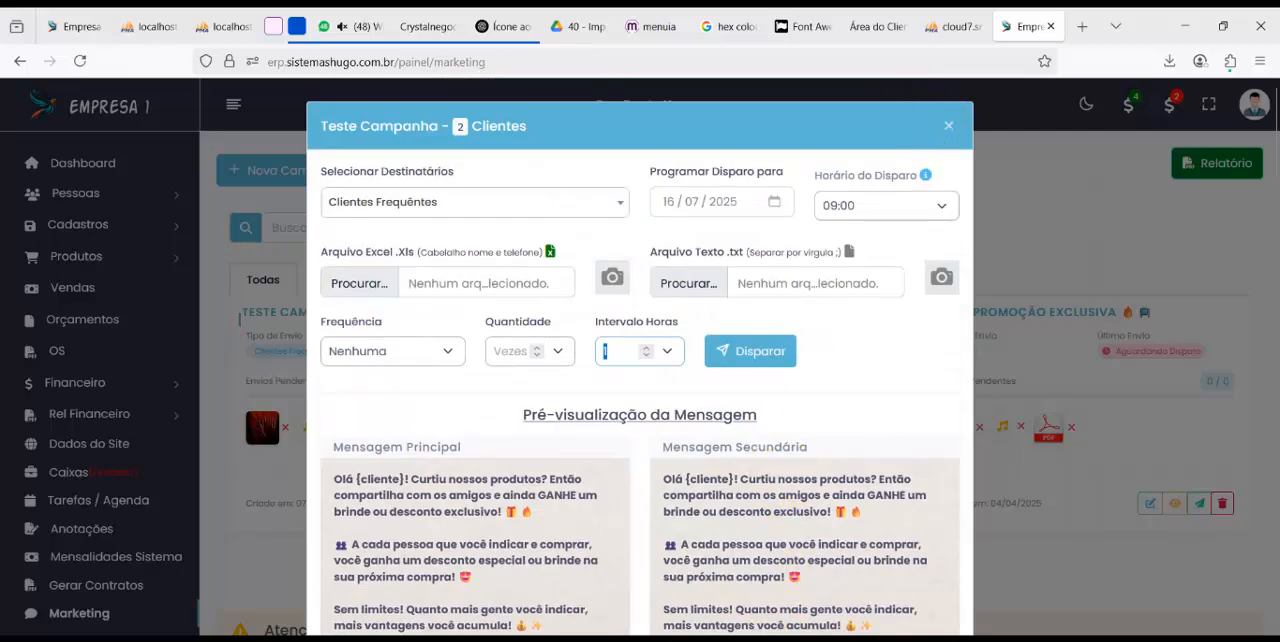
Highlight the device, client and employee totals entry in the feature notes, close the campaign sending settings, and switch to the Sistema de Gestão administration panel
mouse_move(754, 639)
click(756, 595)
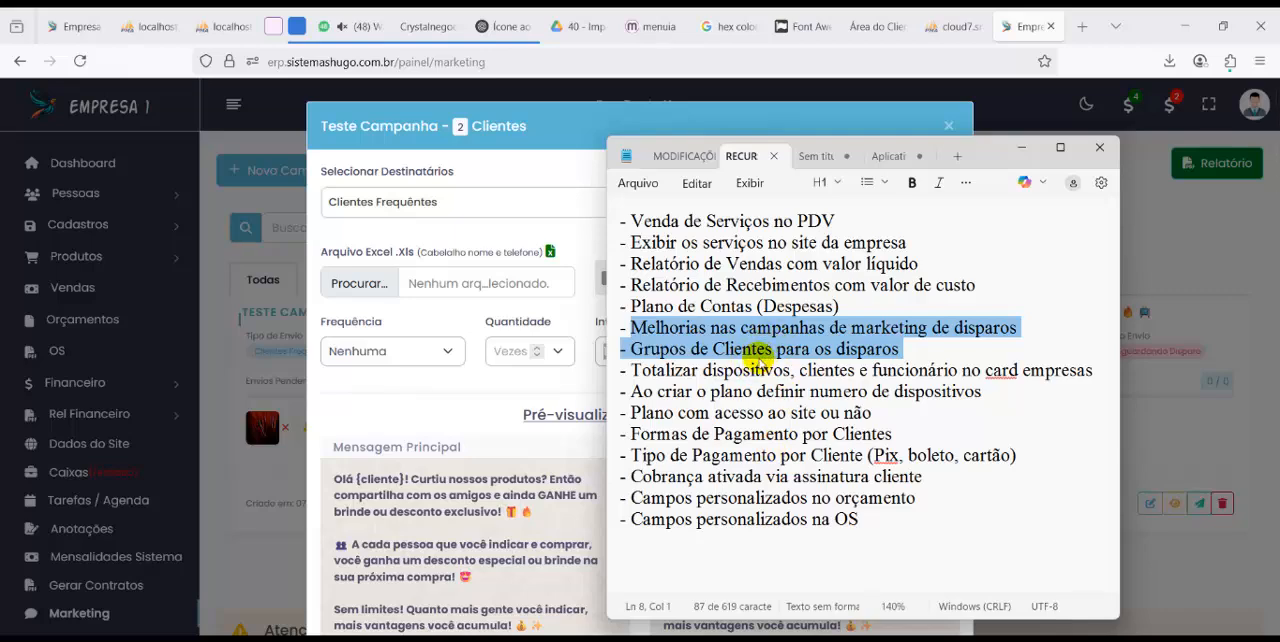
drag(634, 371, 1027, 370)
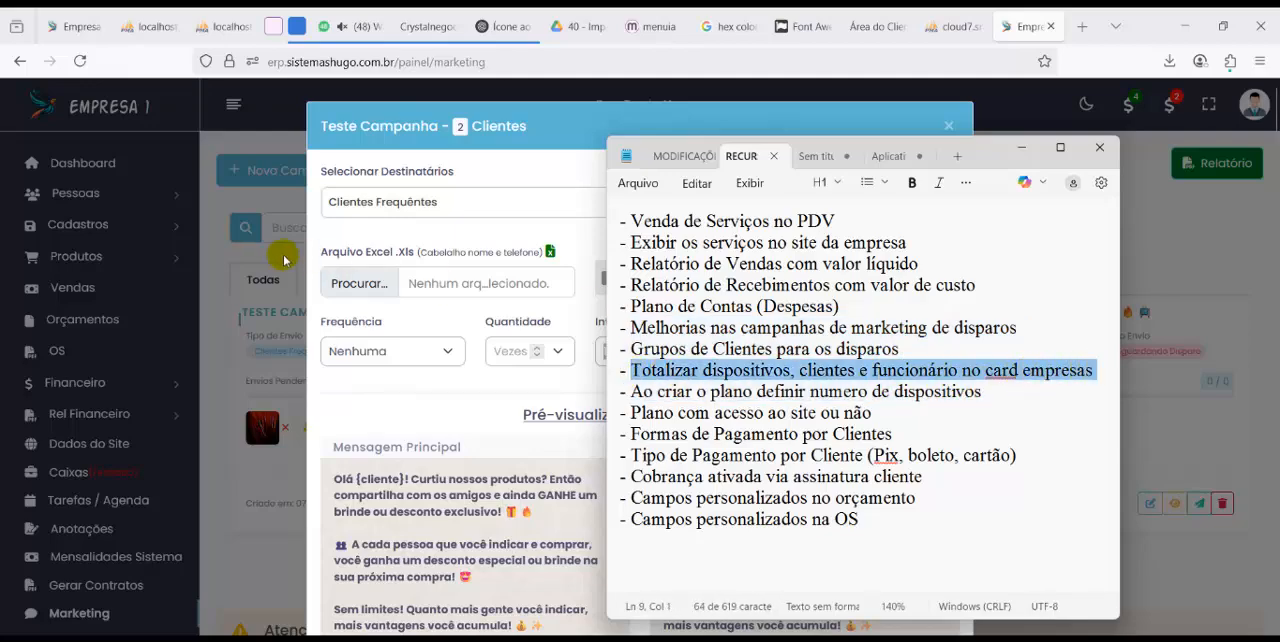
click(218, 212)
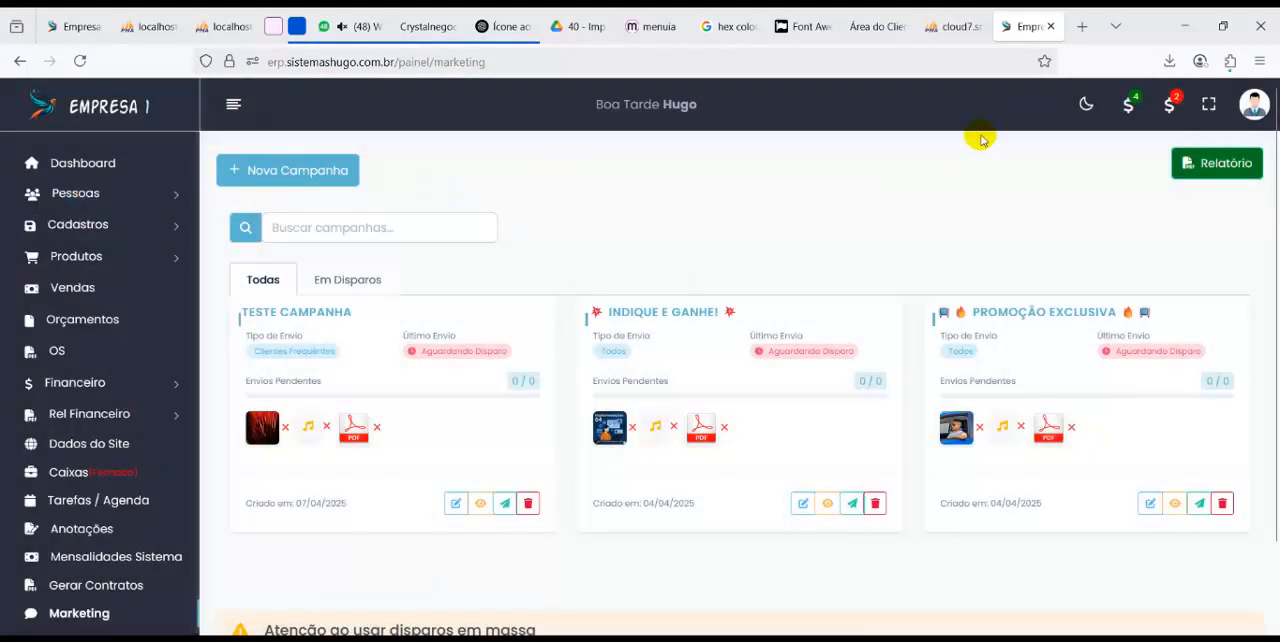
click(1258, 108)
click(1160, 279)
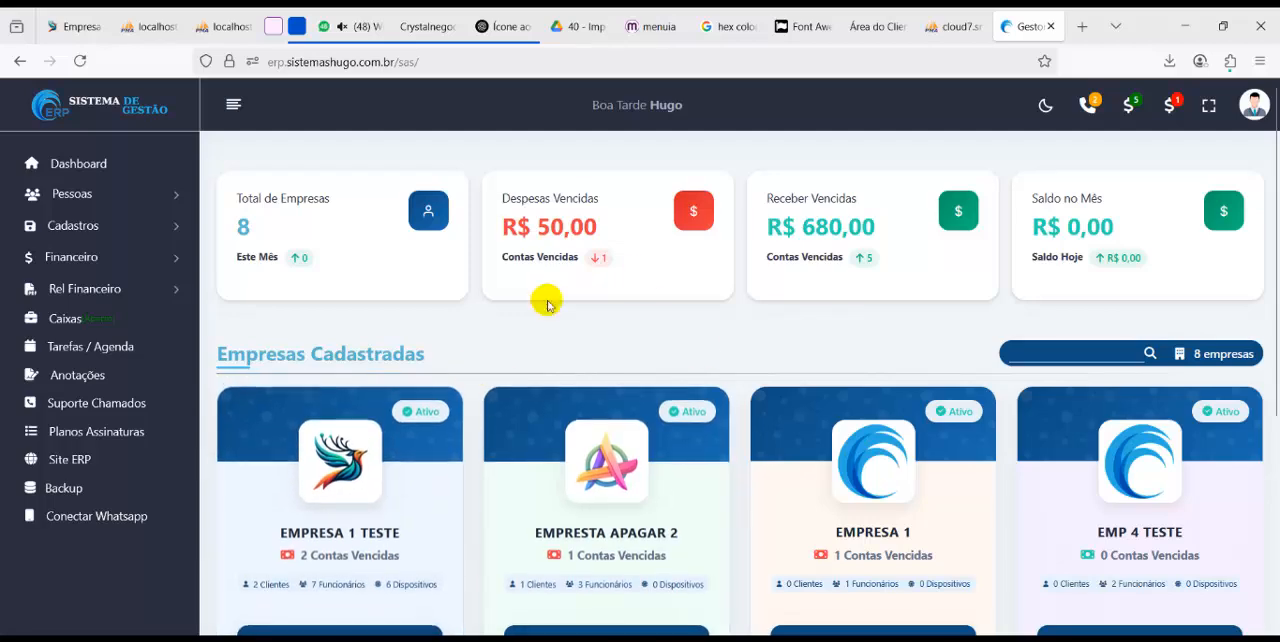
Open the form for adding a company under Empresas and examine its fields, including Dispositivos, Plano and Valor do Plano
click(106, 200)
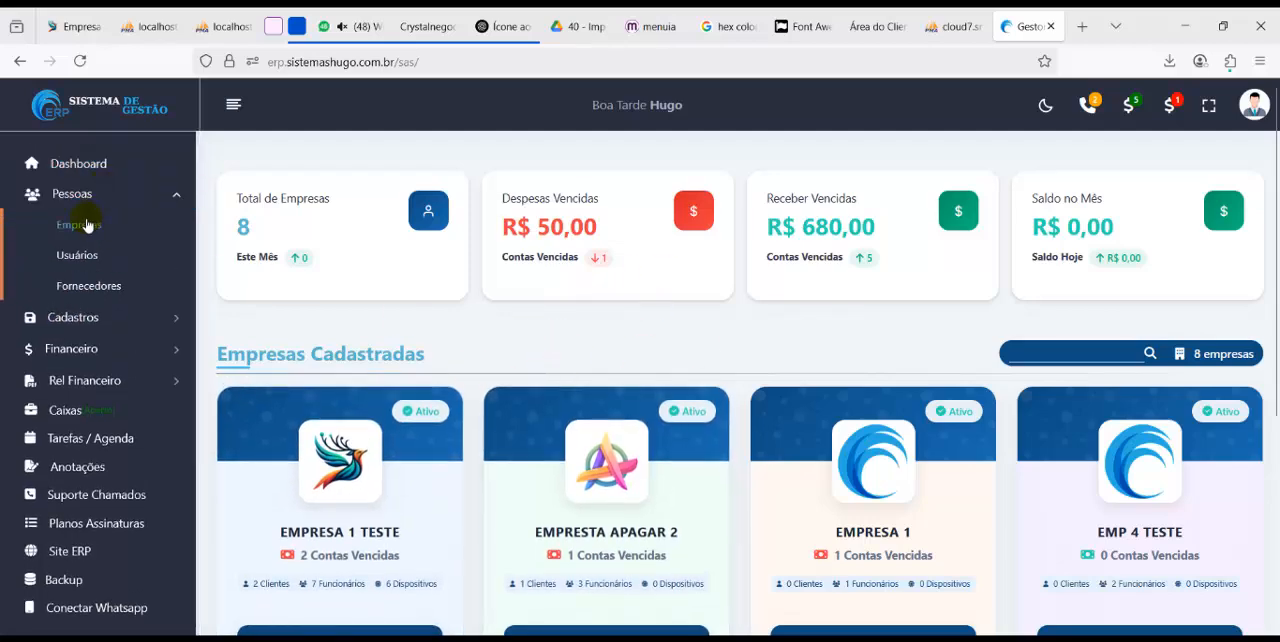
click(84, 225)
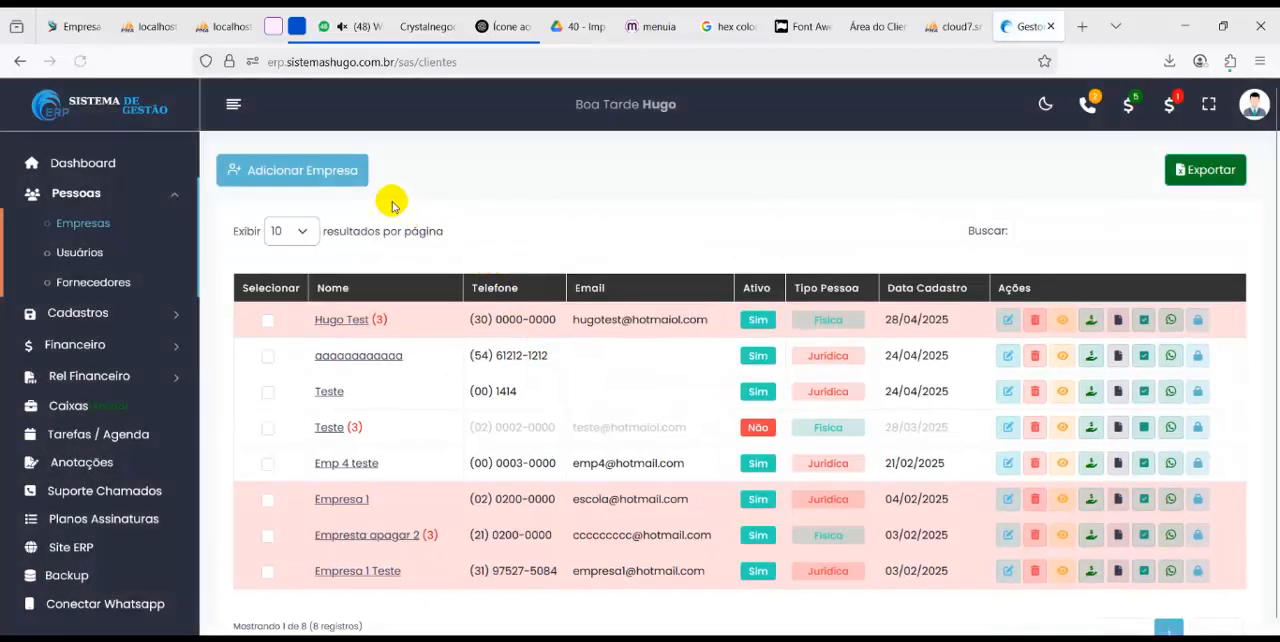
click(349, 170)
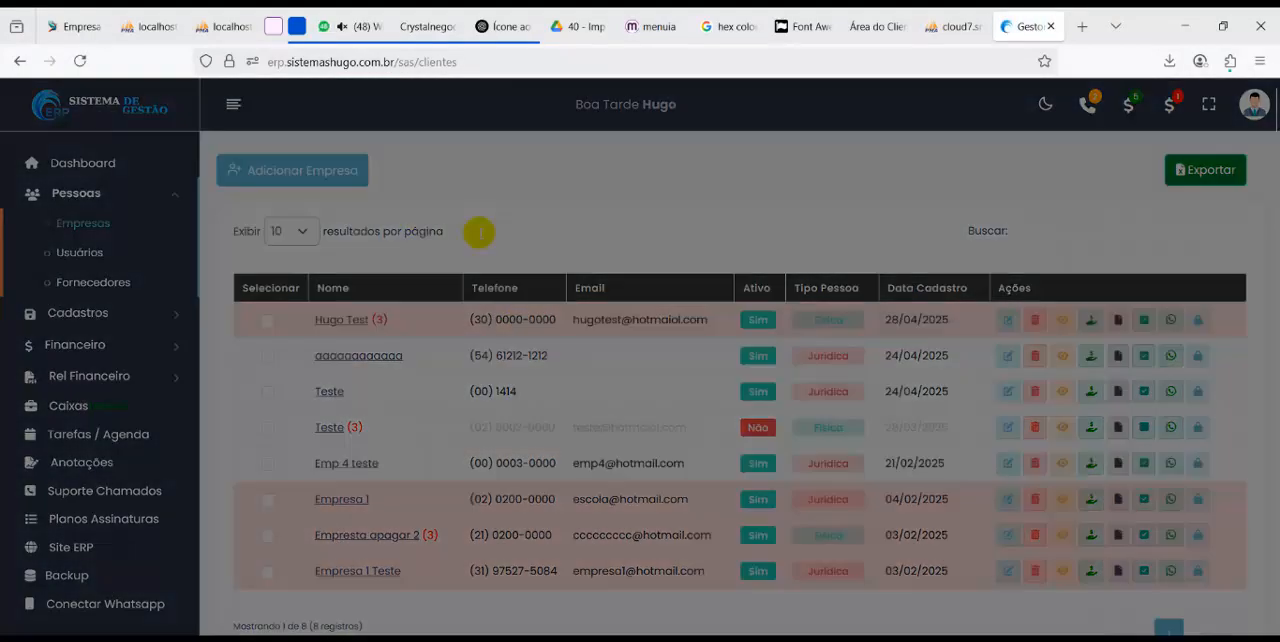
scroll(770, 348, down, 2)
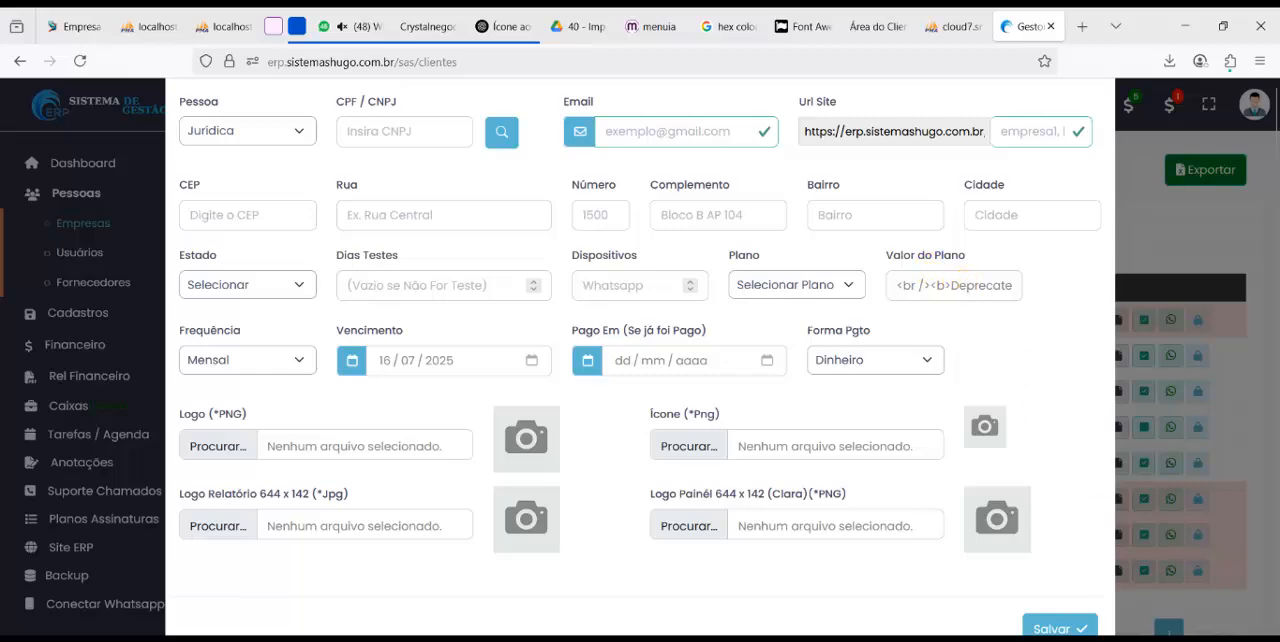
scroll(971, 434, up, 2)
scroll(923, 308, down, 2)
scroll(950, 358, up, 2)
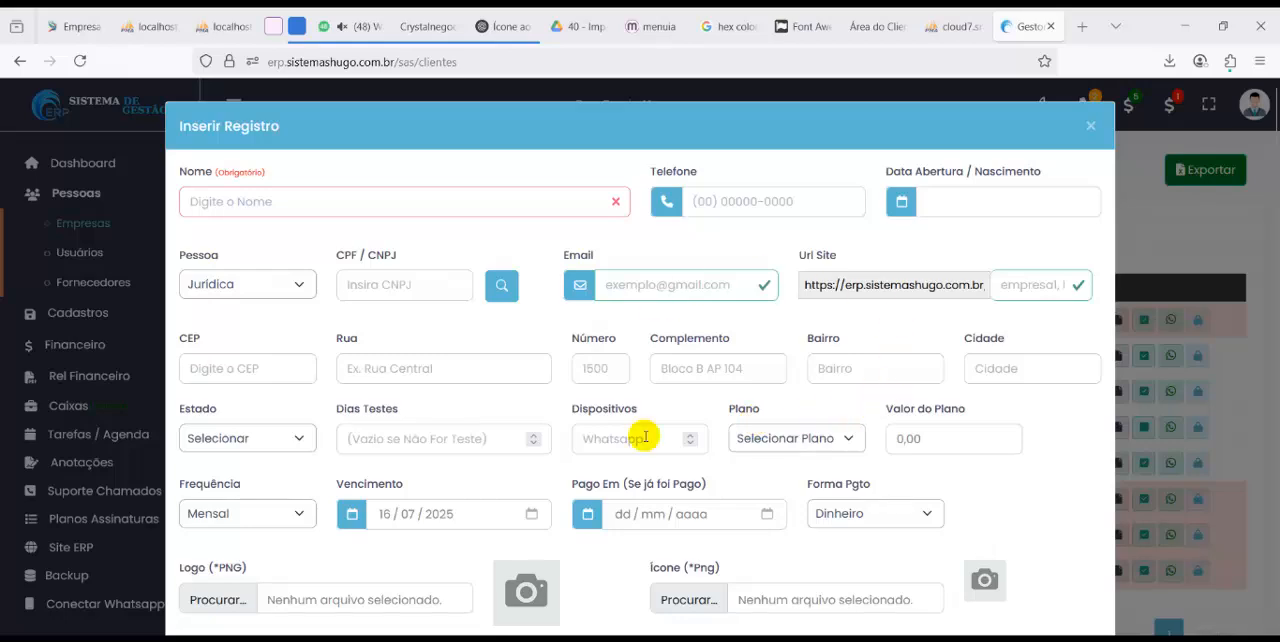
Recheck the feature notes, close the new company form, and examine the client, employee and device totals on the Dashboard's company cards
key(alt+Tab)
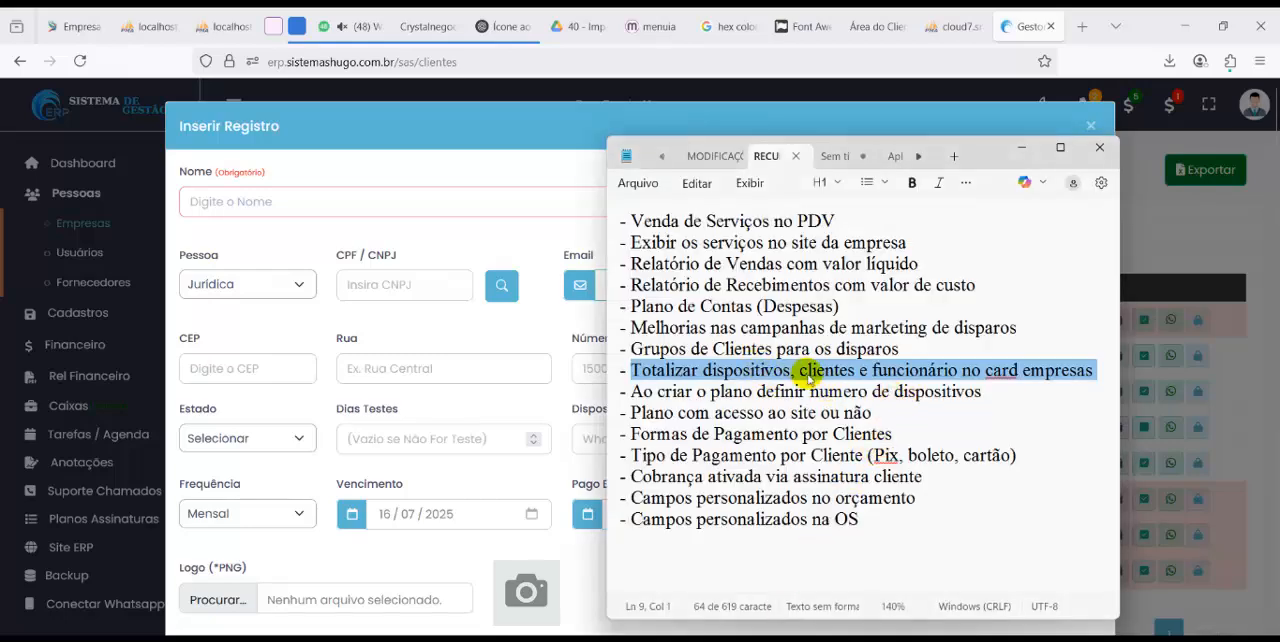
click(557, 177)
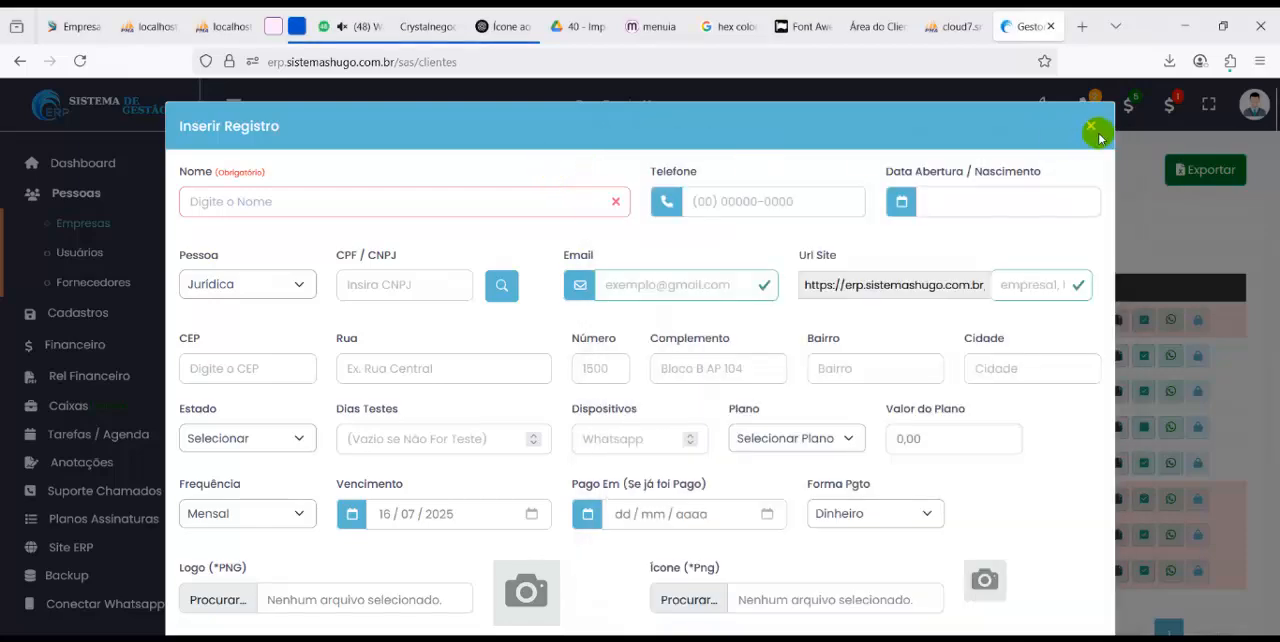
click(1090, 125)
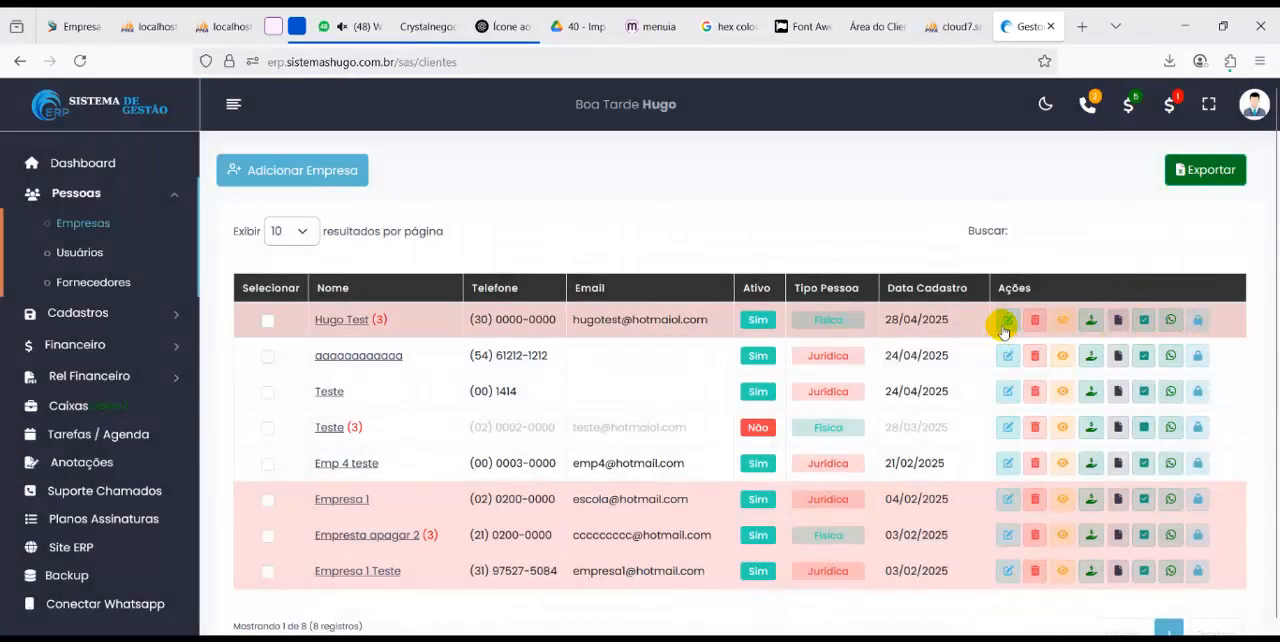
click(117, 175)
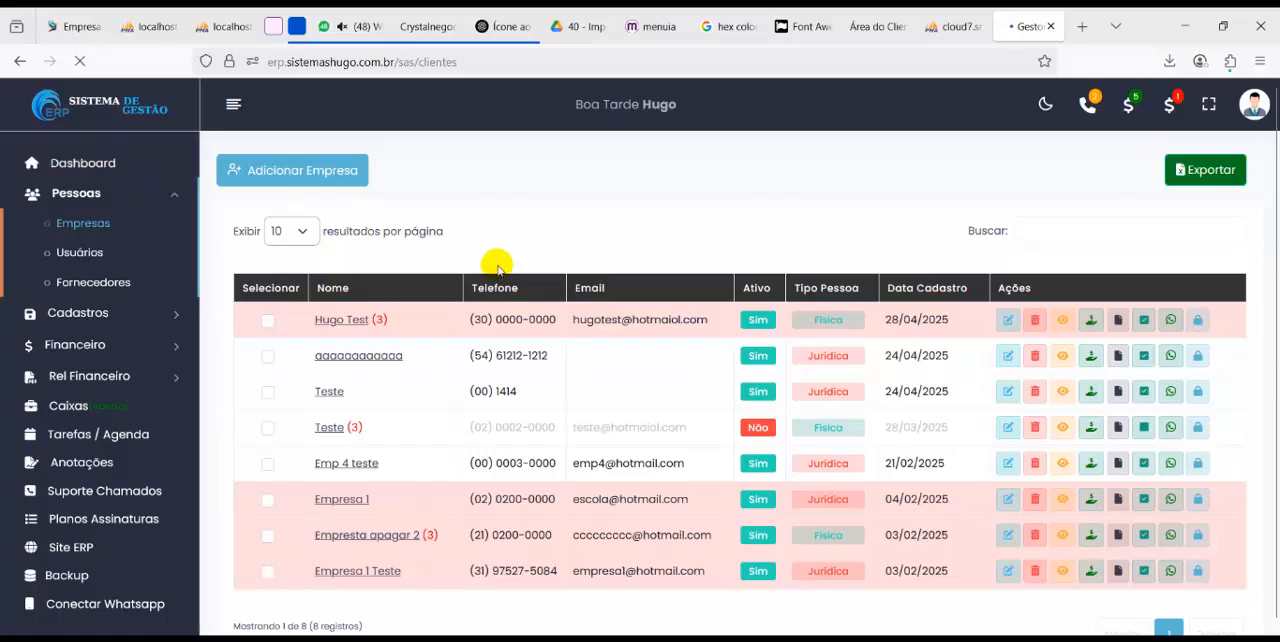
scroll(537, 293, down, 2)
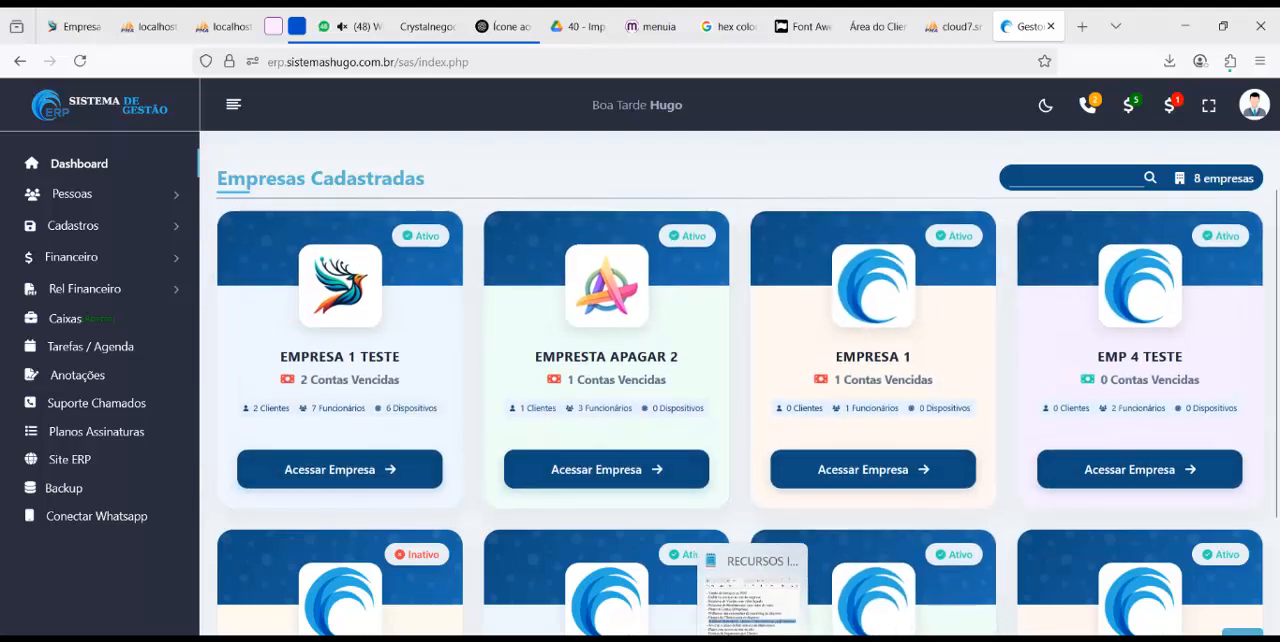
Highlight the plan device-limit entry in the feature notes and examine the Quantidade Dispositivos field in the new plan form of Planos Assinaturas
click(753, 600)
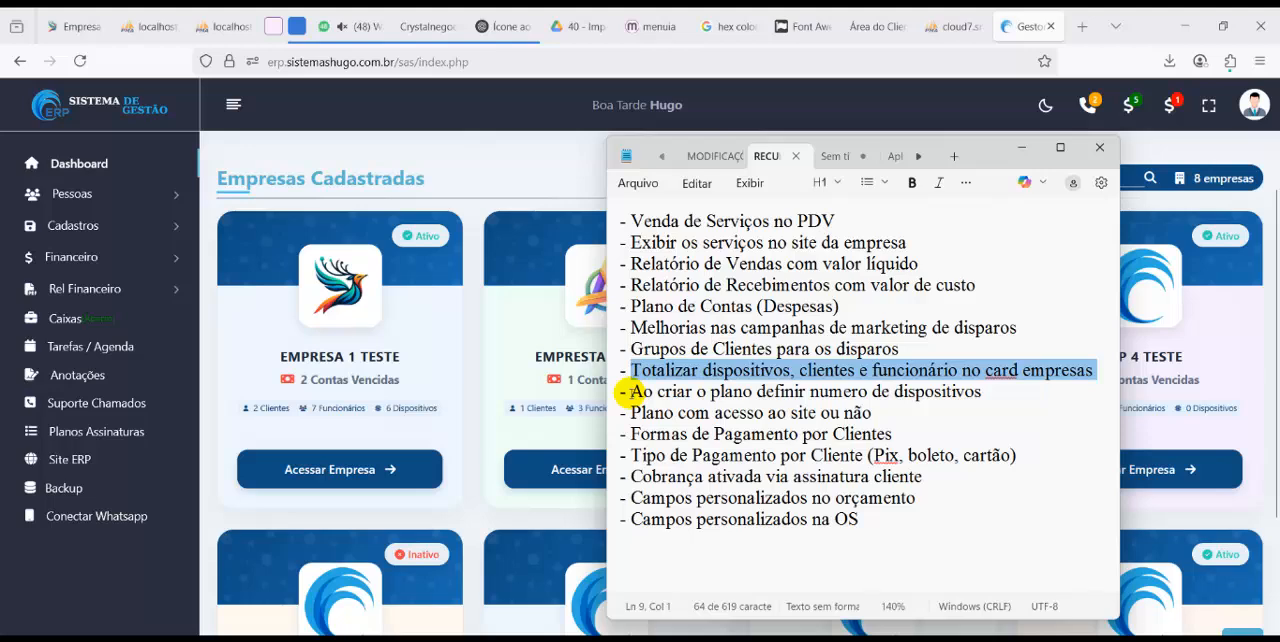
drag(630, 392, 1020, 384)
click(128, 201)
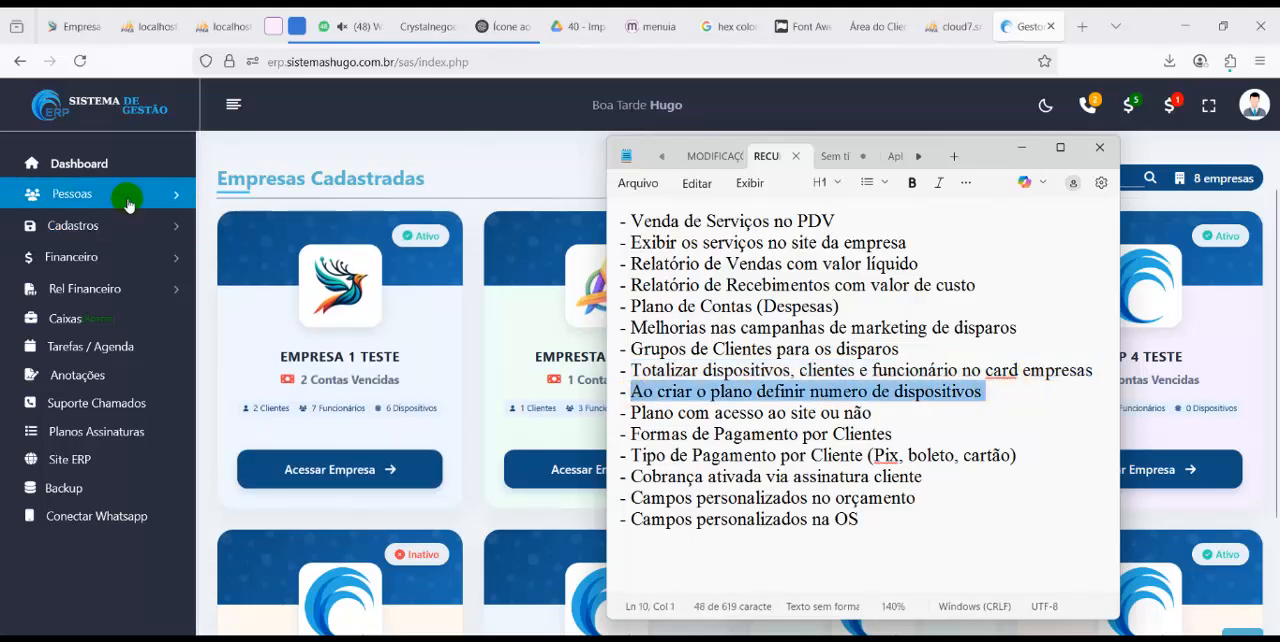
click(86, 226)
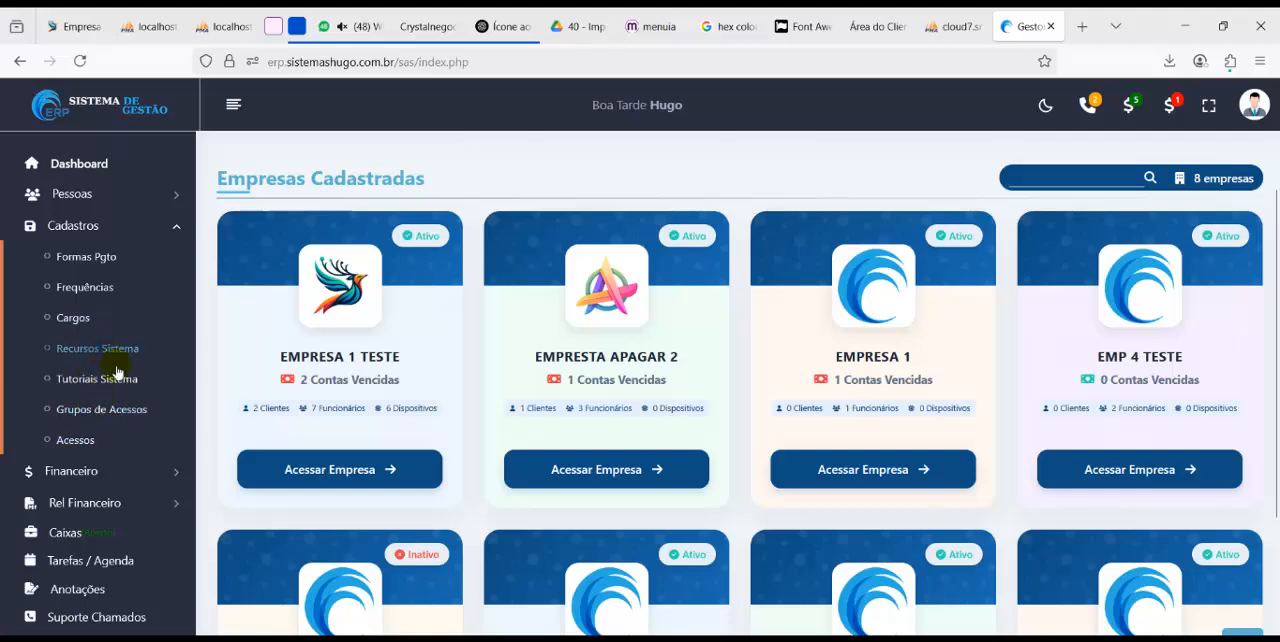
scroll(106, 531, down, 1)
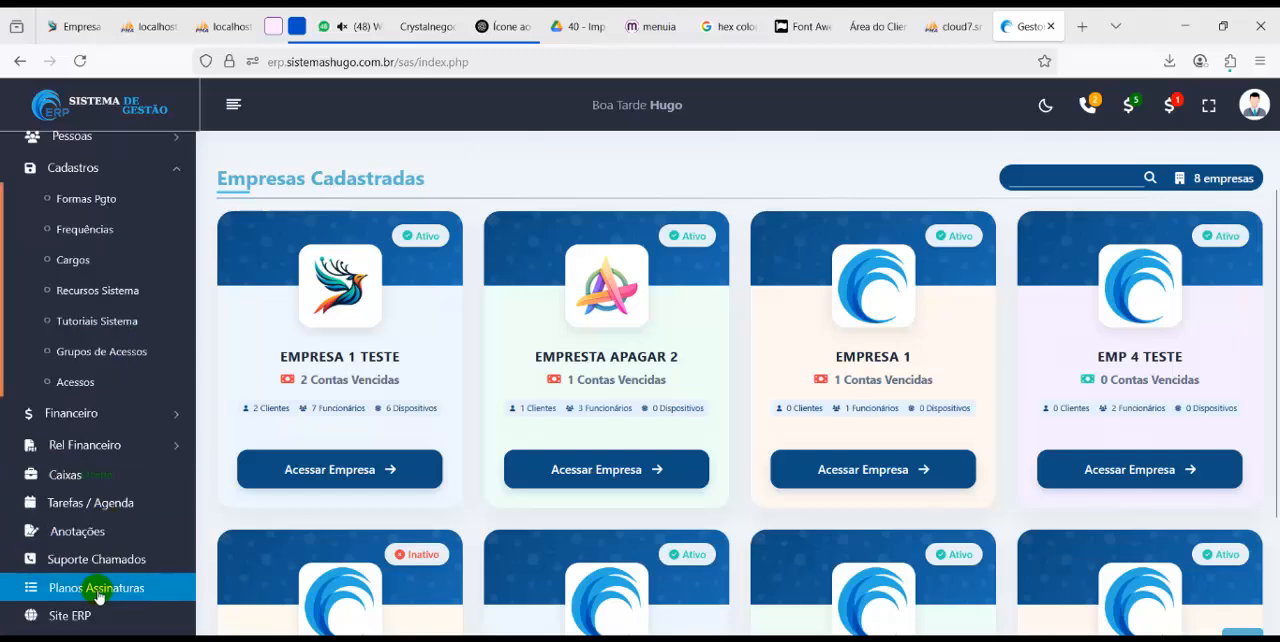
click(94, 587)
click(336, 171)
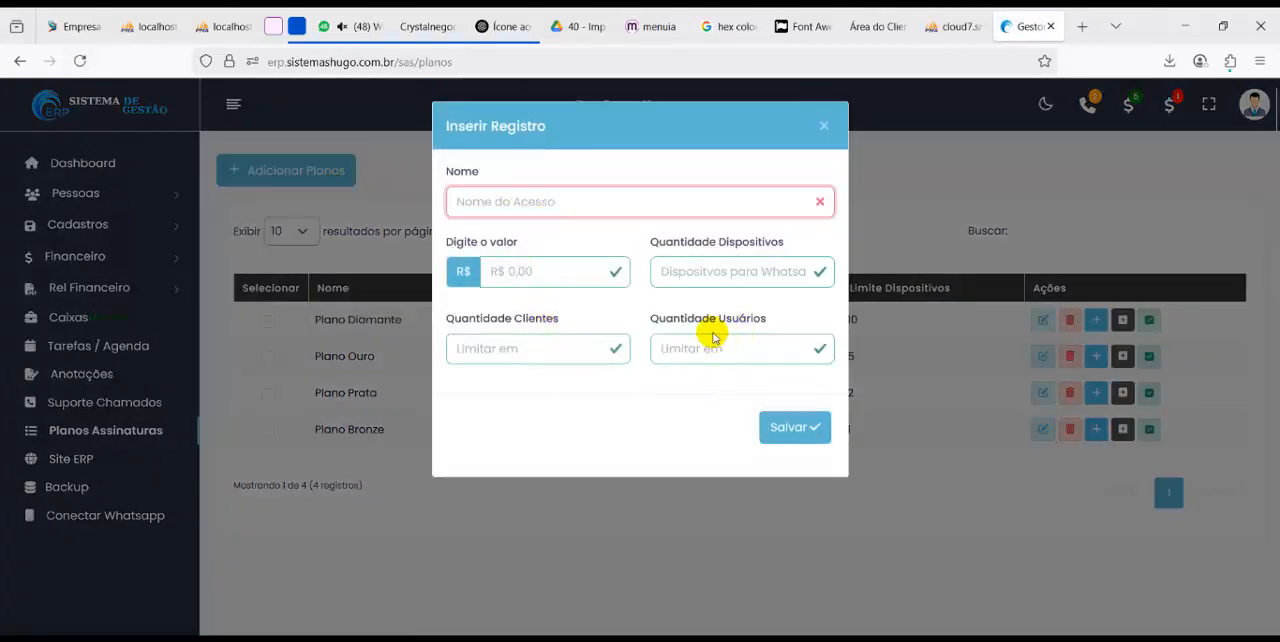
drag(684, 243, 748, 286)
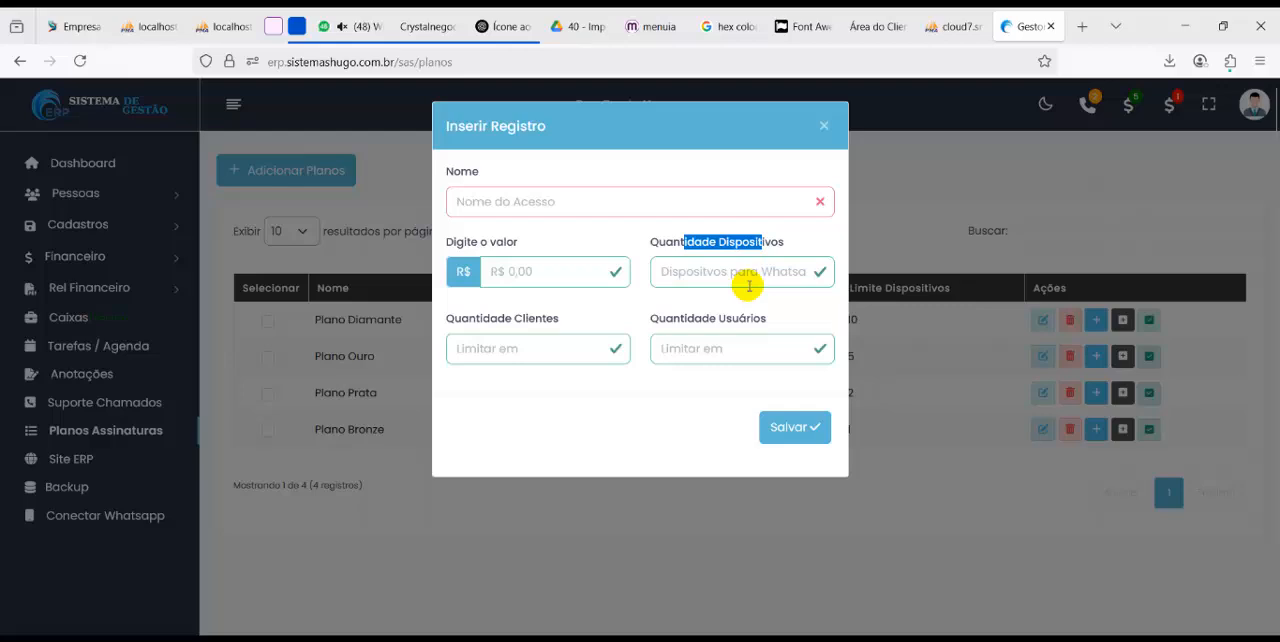
click(909, 234)
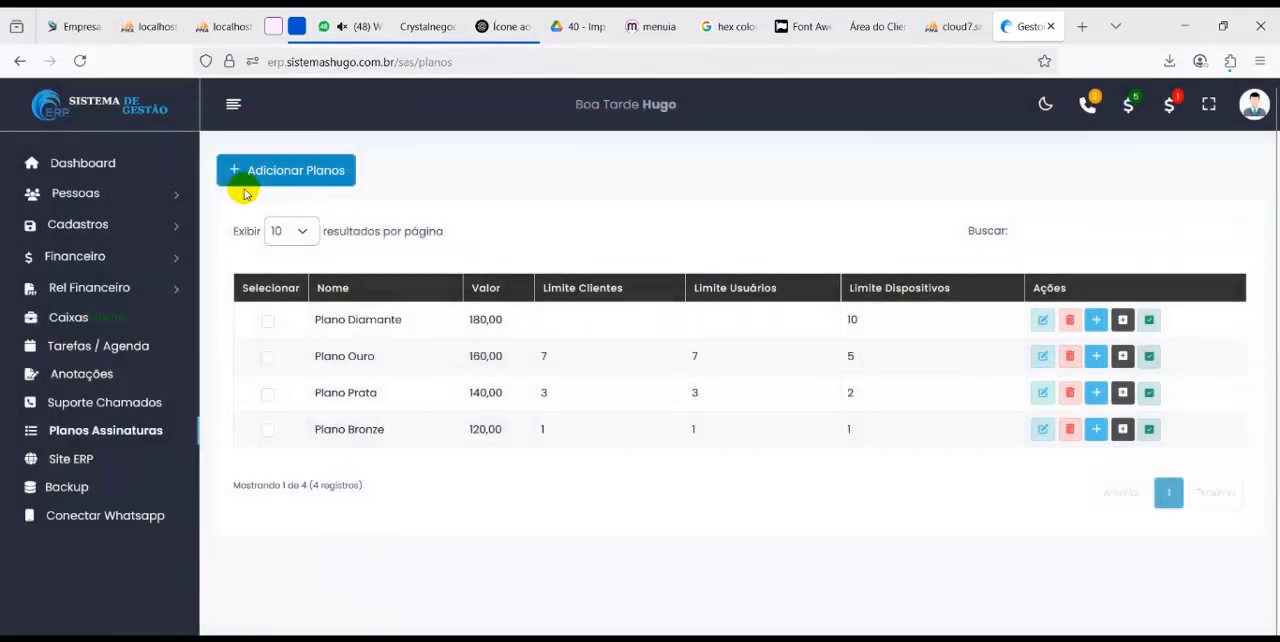
Open the first listed company in Empresas for editing and examine its Dispositivos and Plano fields
click(126, 197)
click(97, 229)
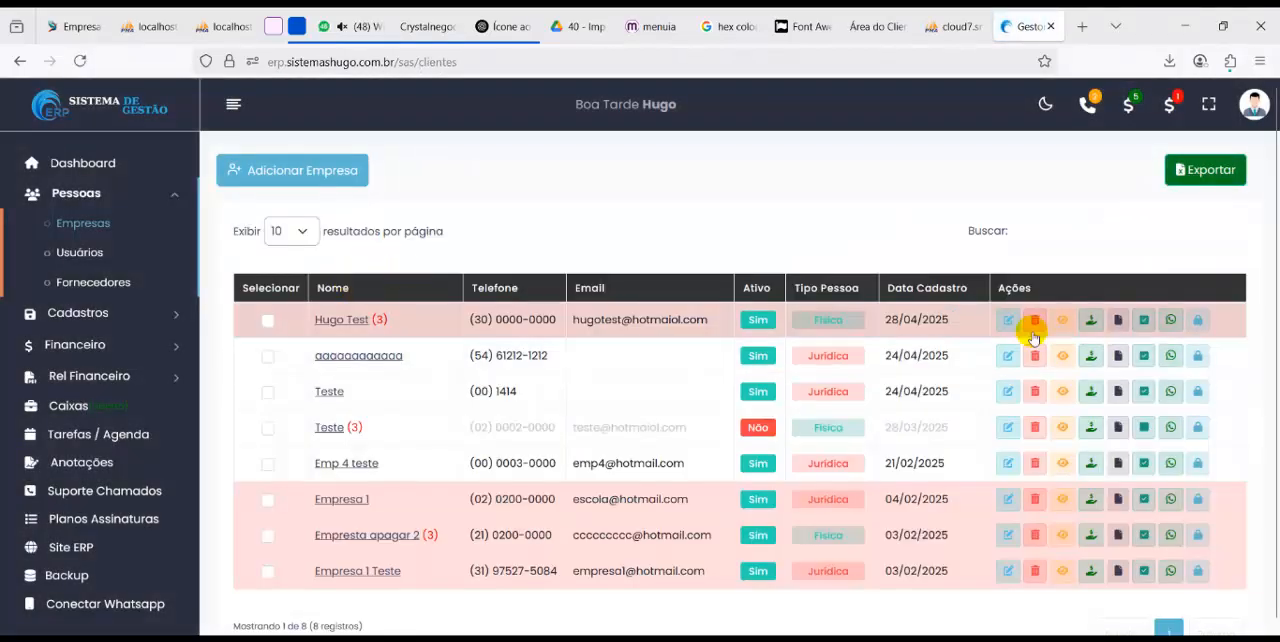
click(1009, 321)
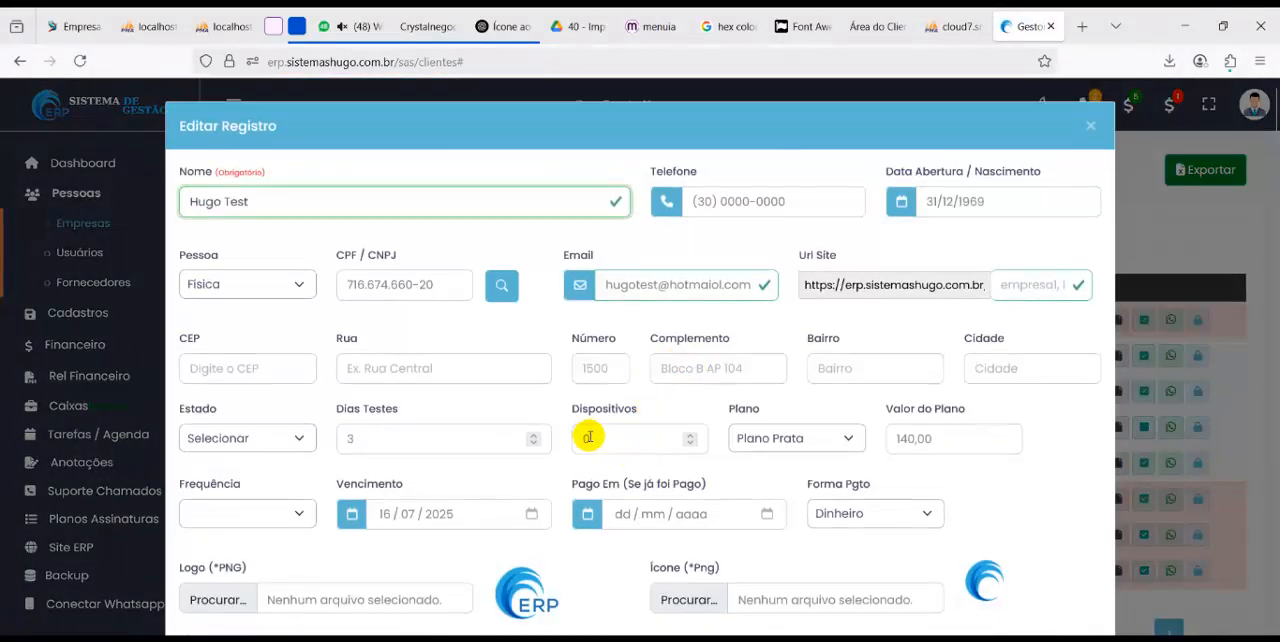
Highlight the site access entry in the feature notes, close the company record, and check the Site resource assigned to Plano Diamante
key(alt+Tab)
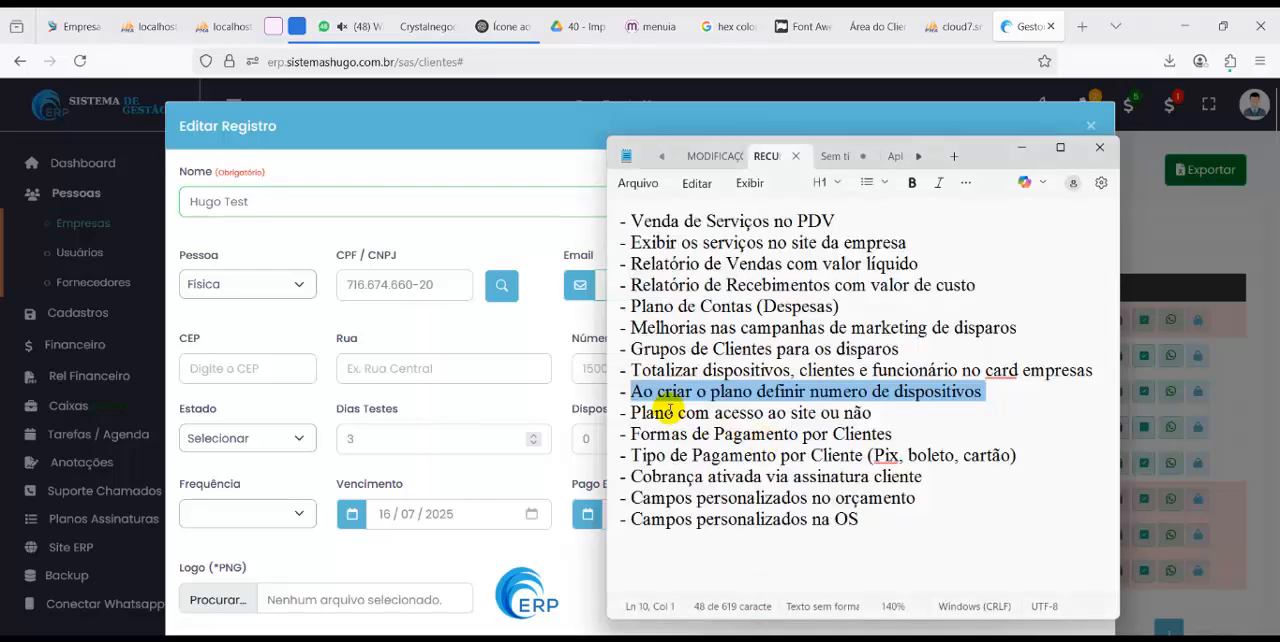
drag(642, 412, 878, 413)
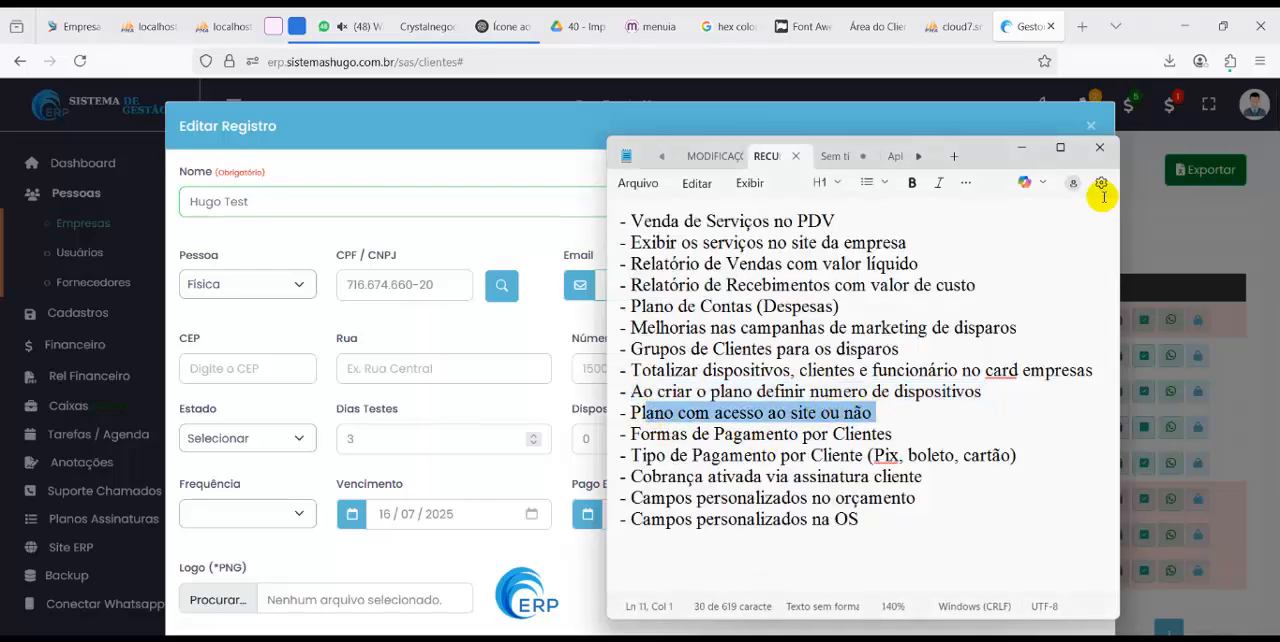
key(alt+Tab)
click(1141, 231)
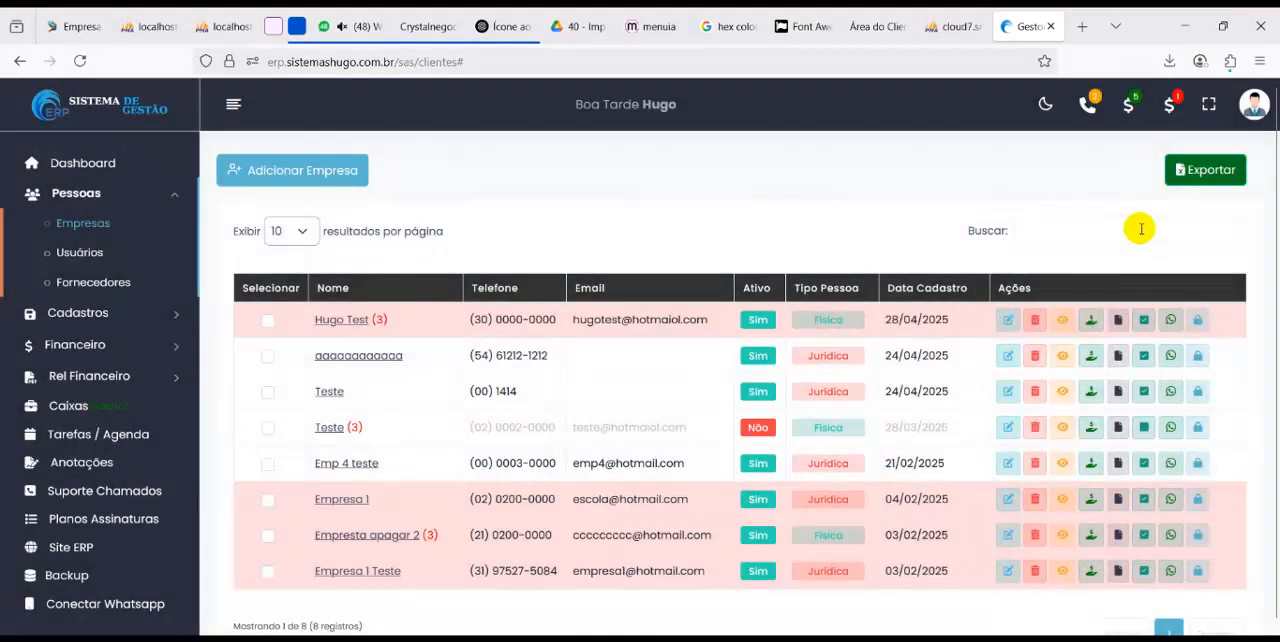
click(102, 520)
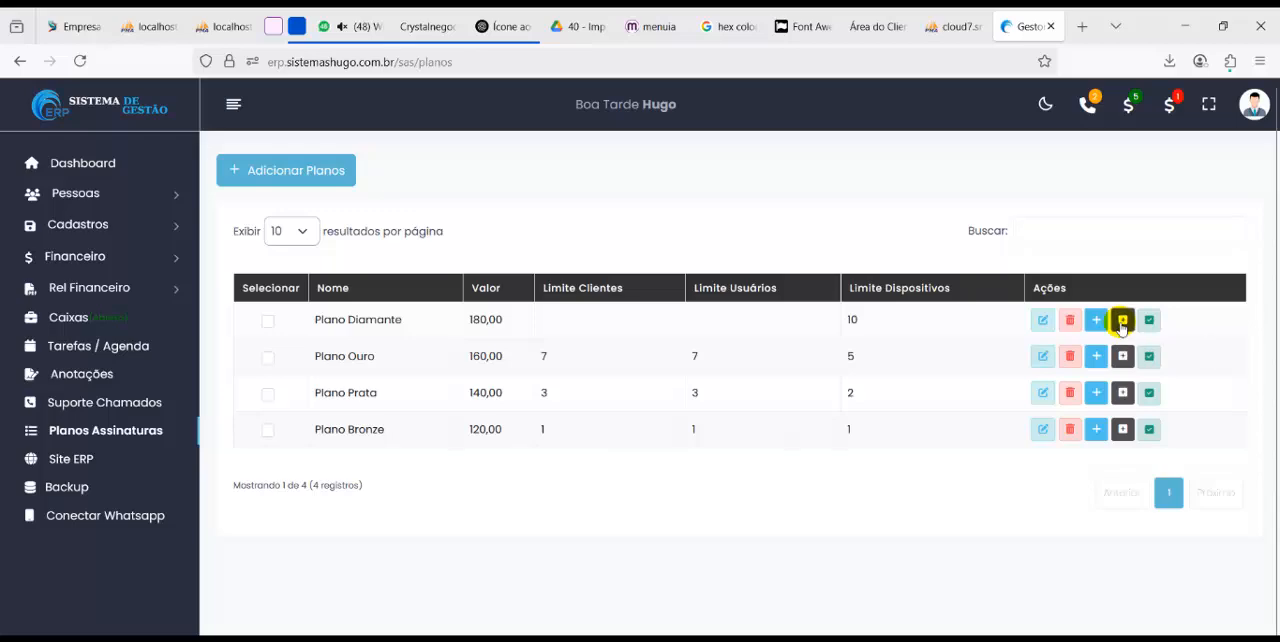
click(1121, 322)
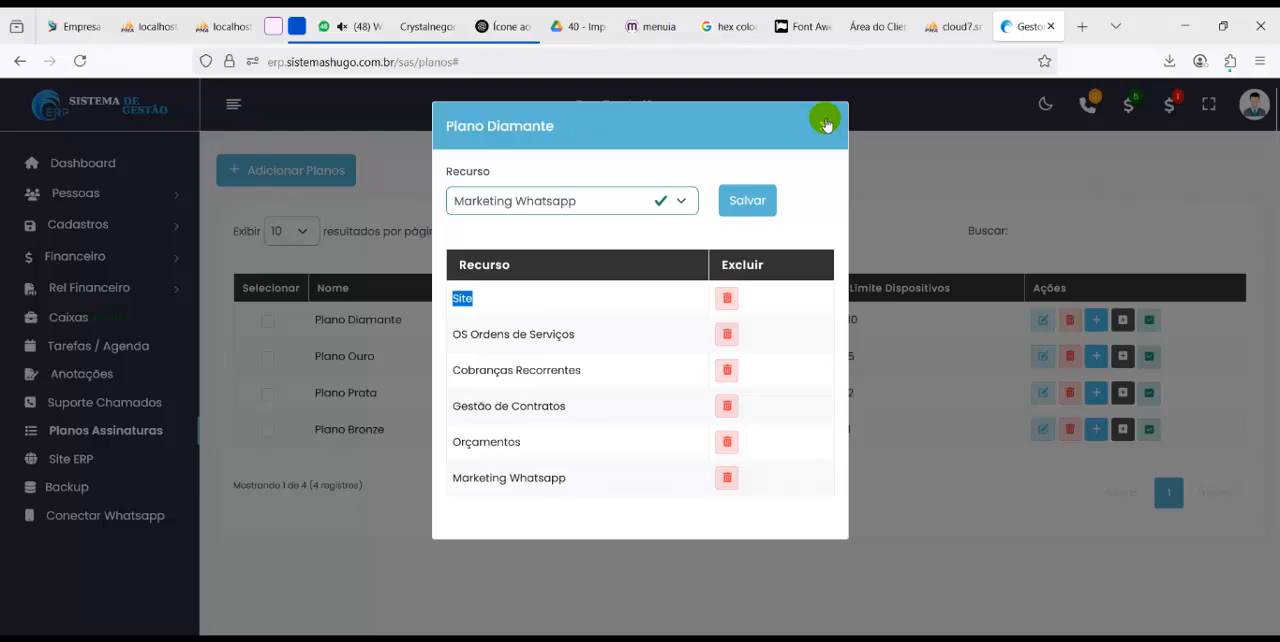
click(825, 123)
Open Recursos Sistema and examine the name and key of the Site resource
click(100, 223)
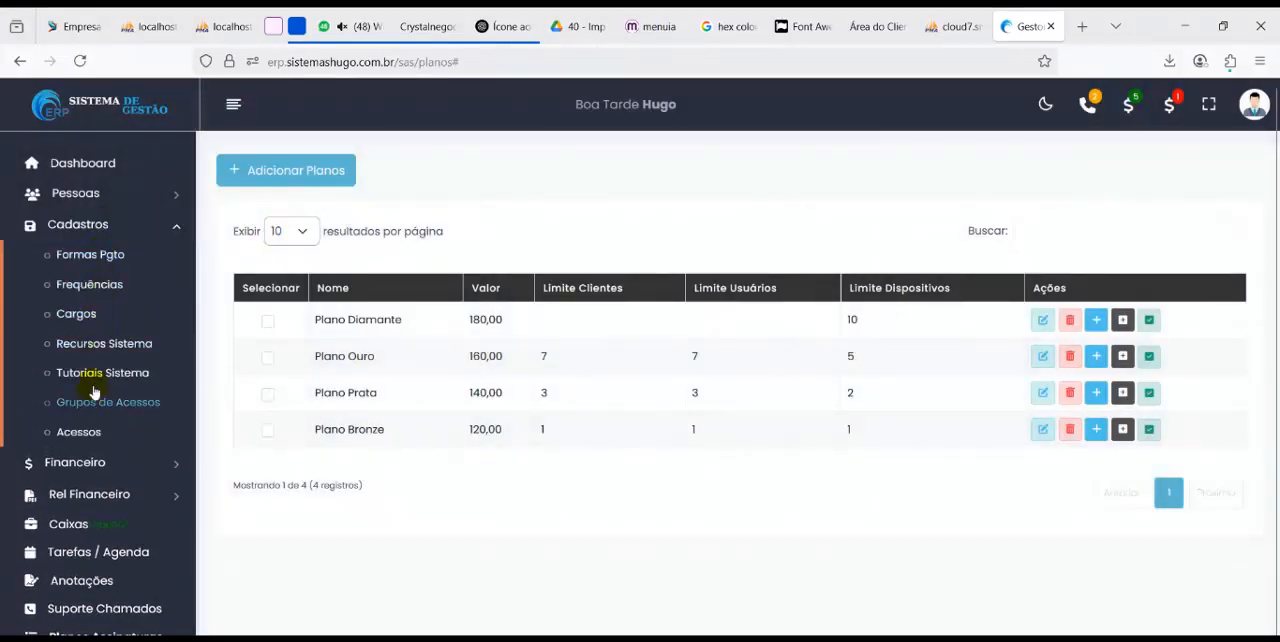
click(100, 343)
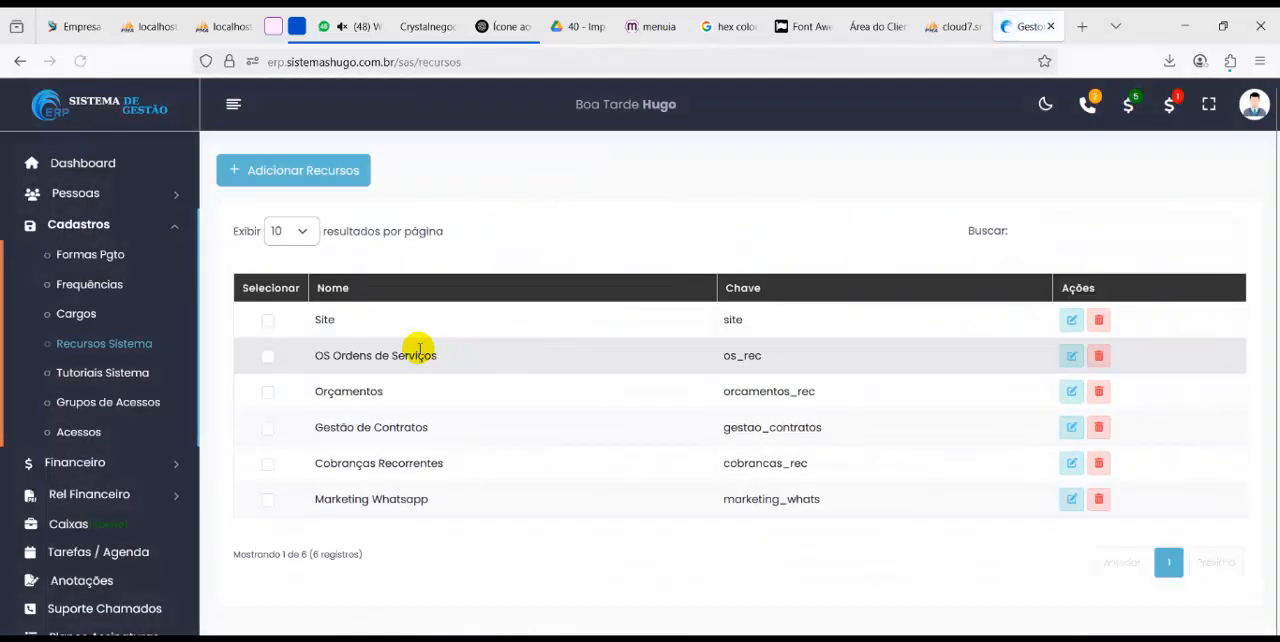
double_click(324, 320)
double_click(733, 320)
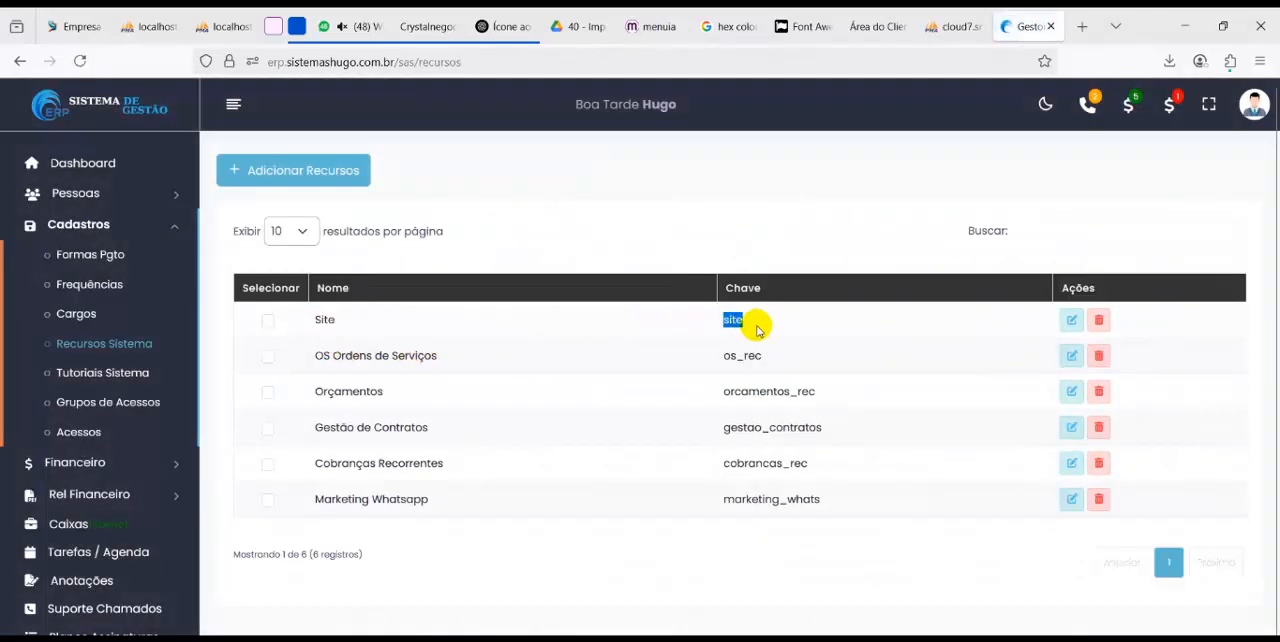
scroll(149, 510, down, 1)
Return to Planos Assinaturas and compare the characteristics lists of Plano Diamante and Plano Bronze
click(114, 592)
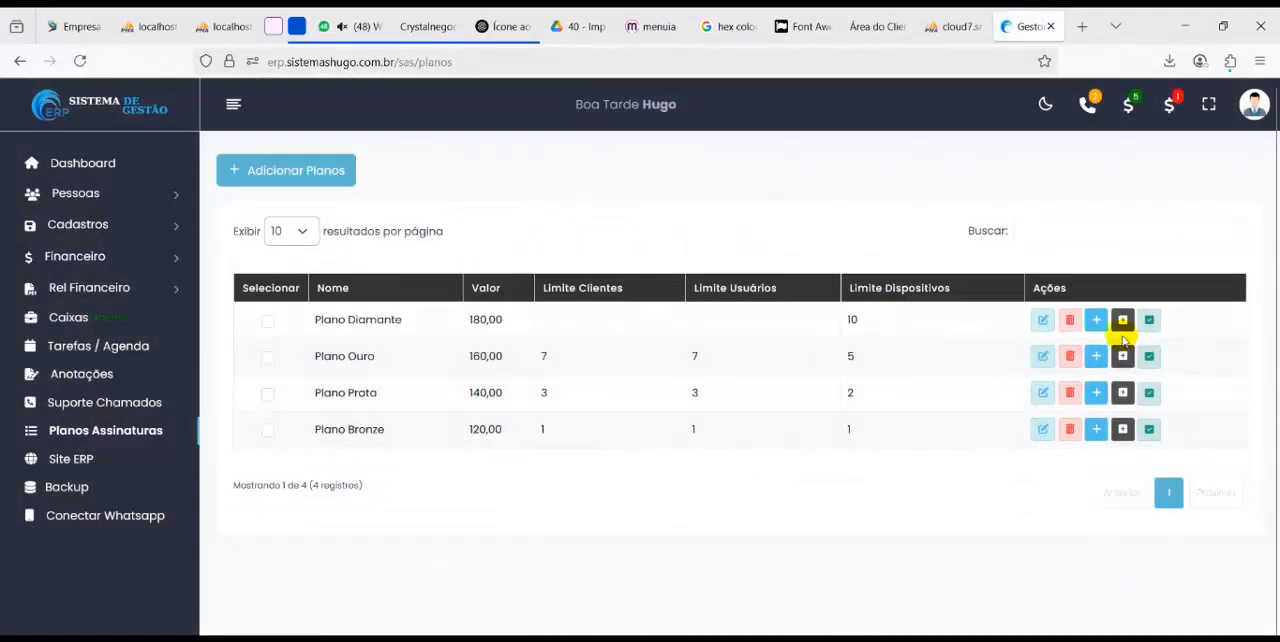
click(1097, 320)
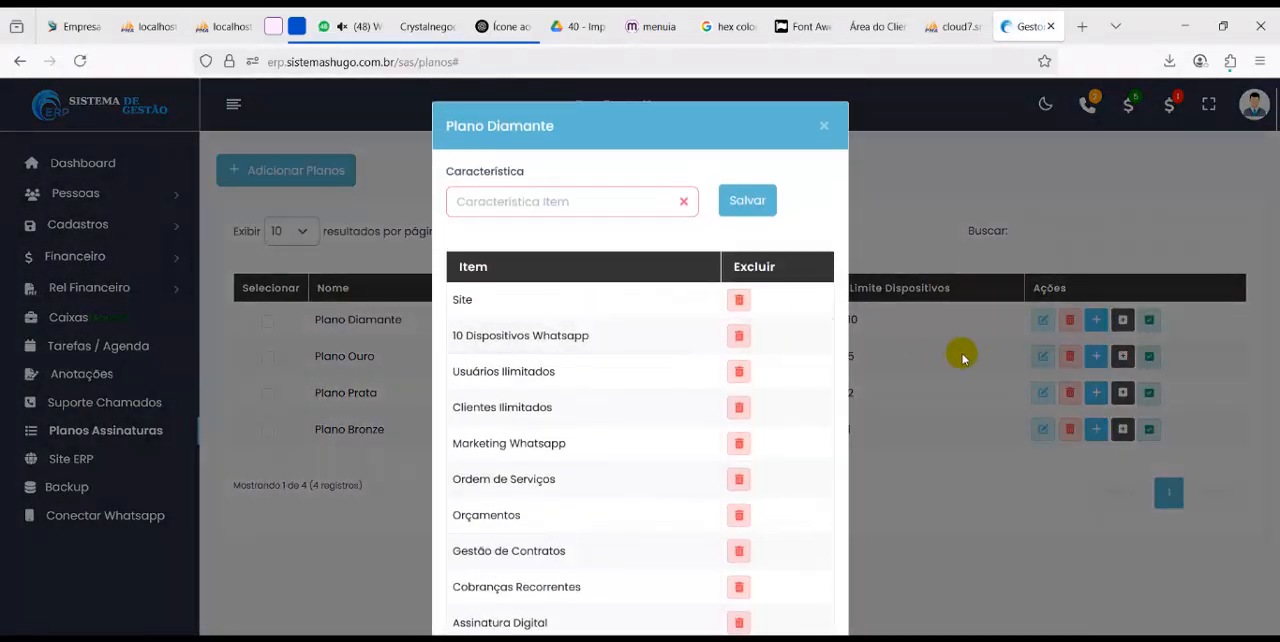
click(963, 354)
click(1096, 432)
scroll(615, 440, down, 1)
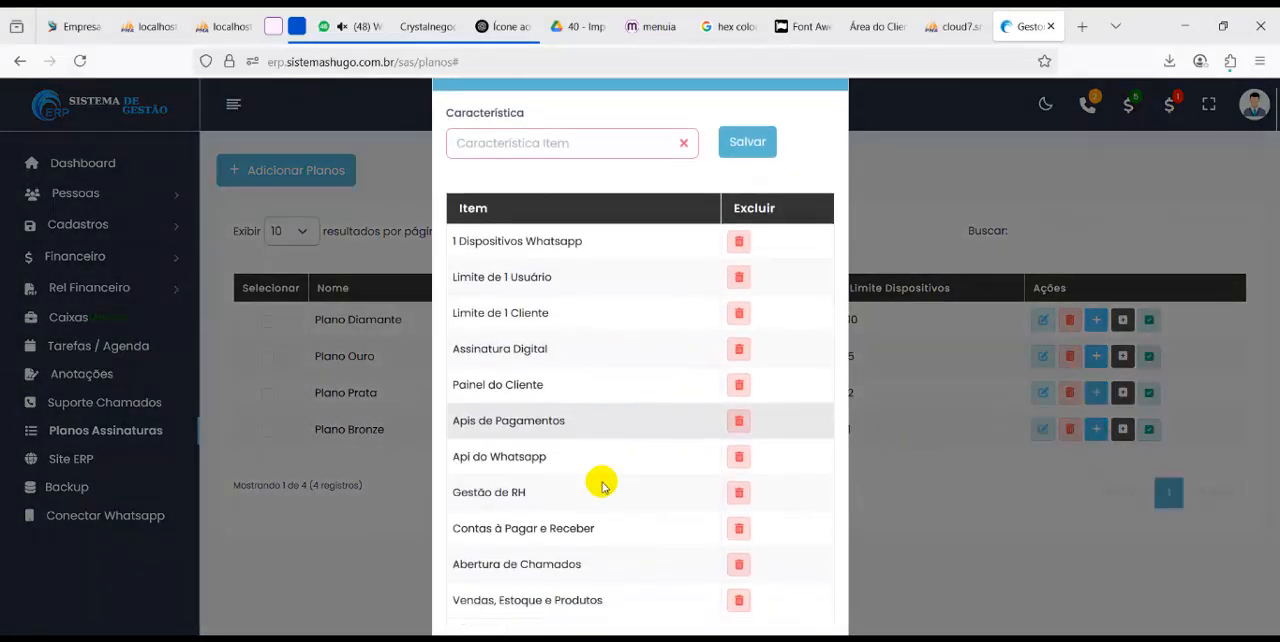
click(955, 400)
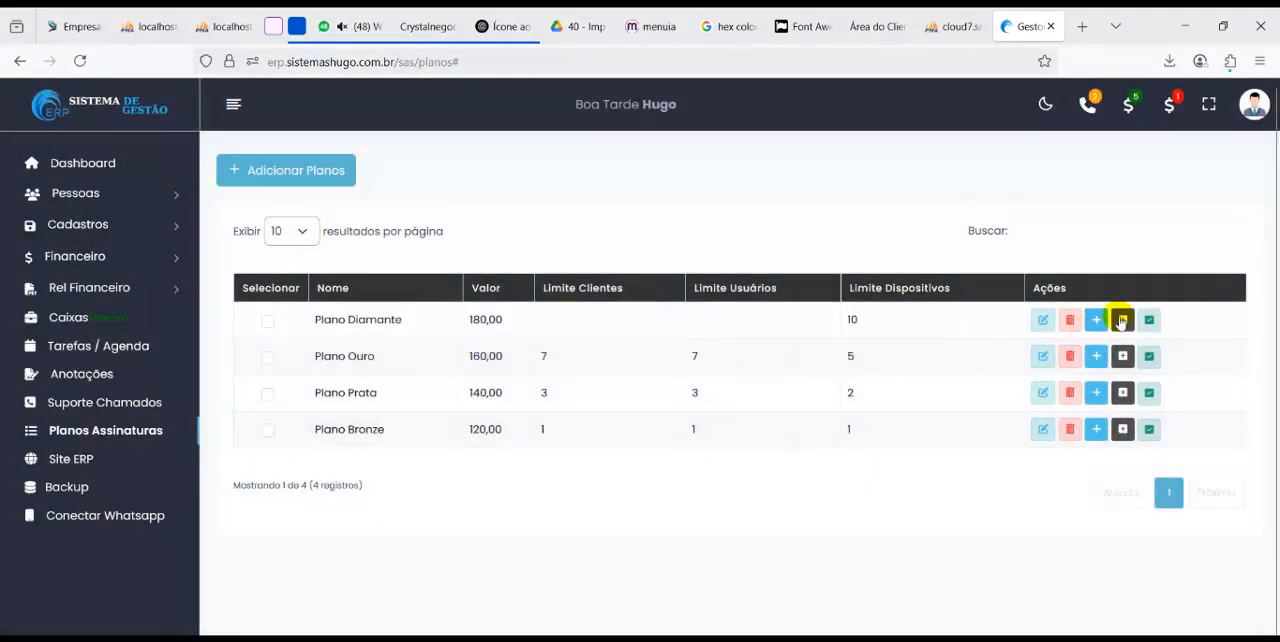
click(1098, 320)
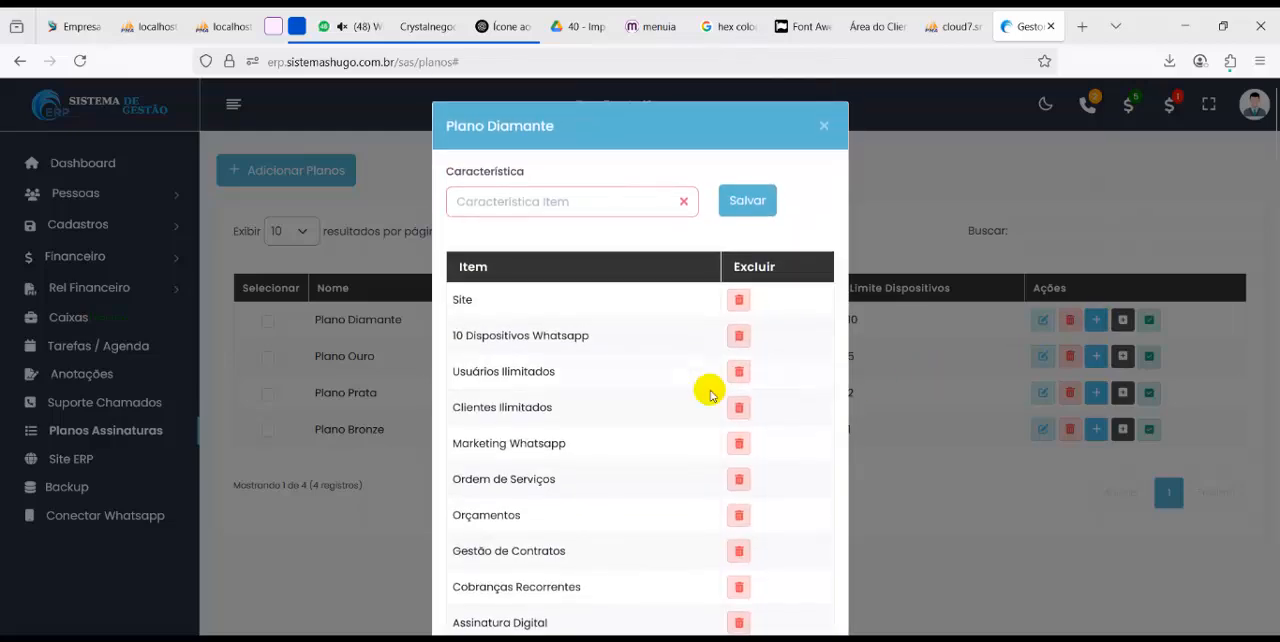
Highlight Plano Diamante's Site item, load the public ERP site in a new tab, and compare the characteristics of the priced plans
drag(460, 299, 473, 300)
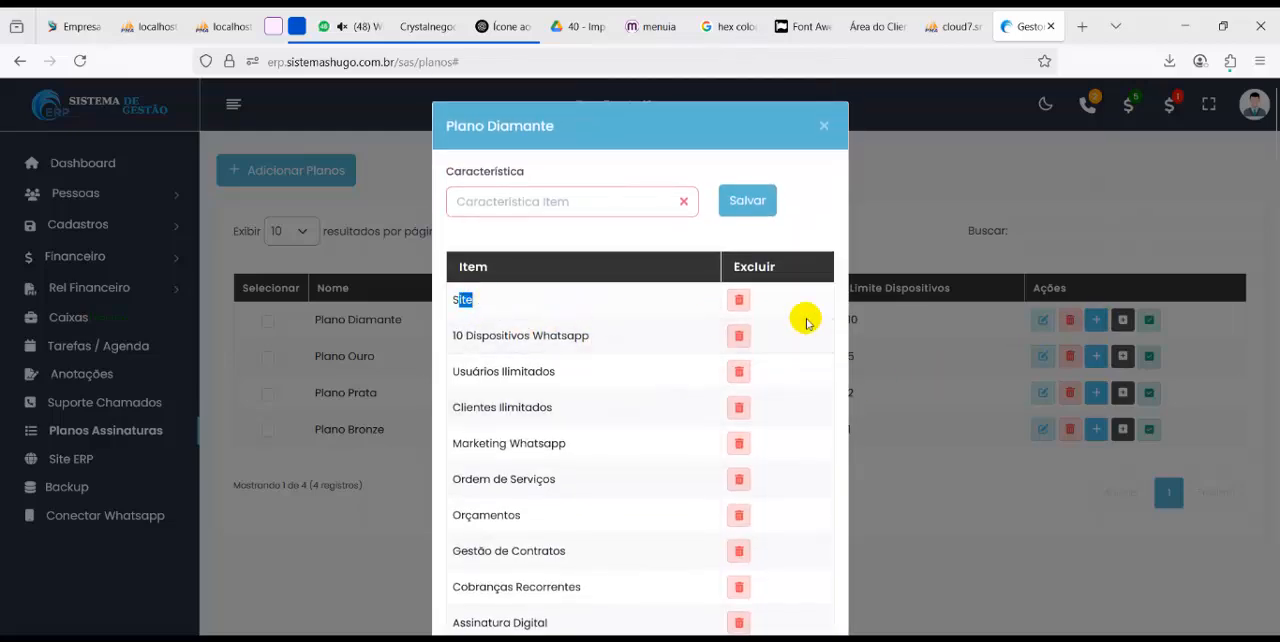
click(988, 252)
click(1088, 26)
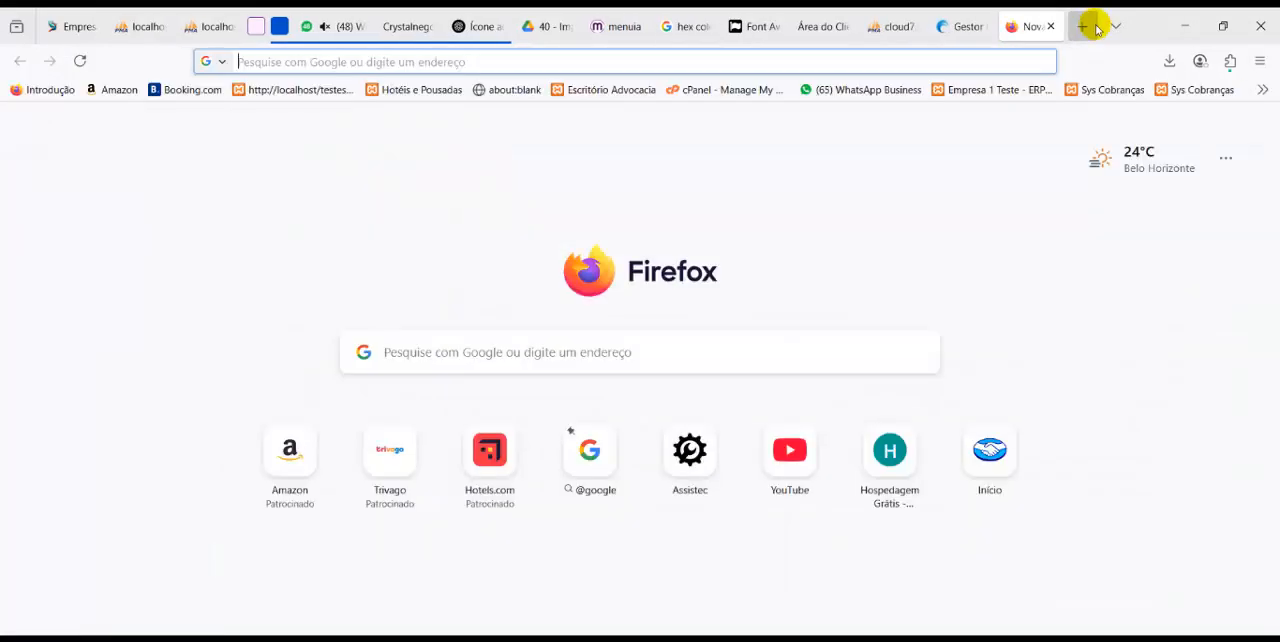
text(erp.sistemashugo.com.br)
key(Return)
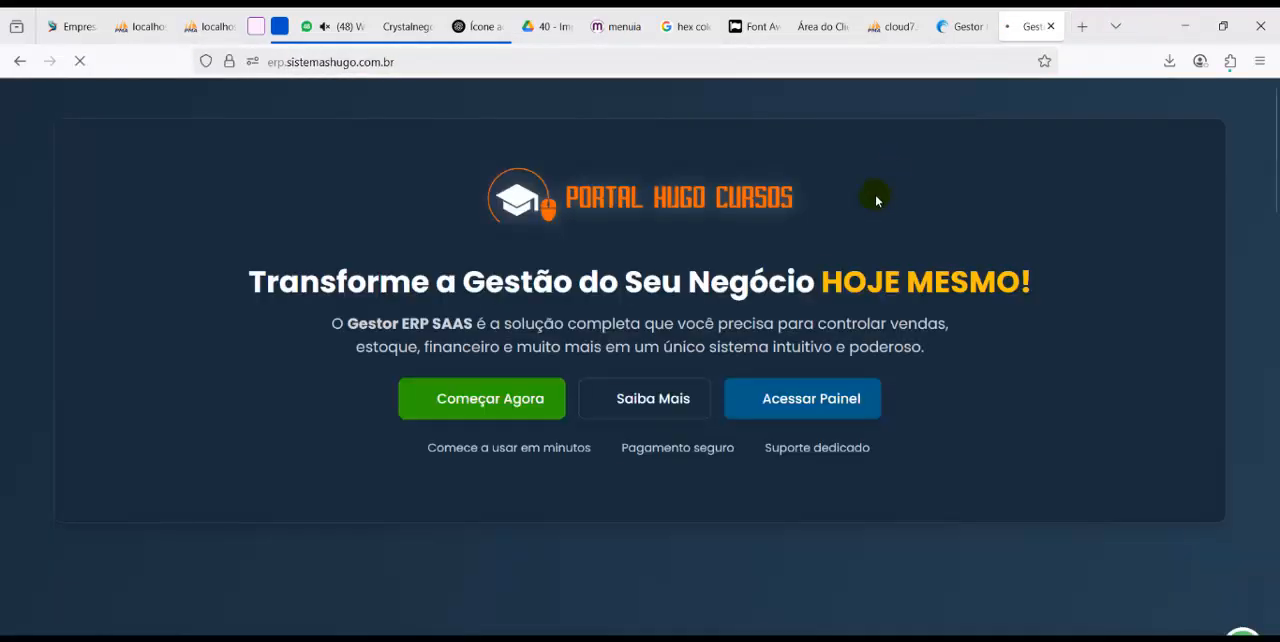
scroll(806, 333, down, 15)
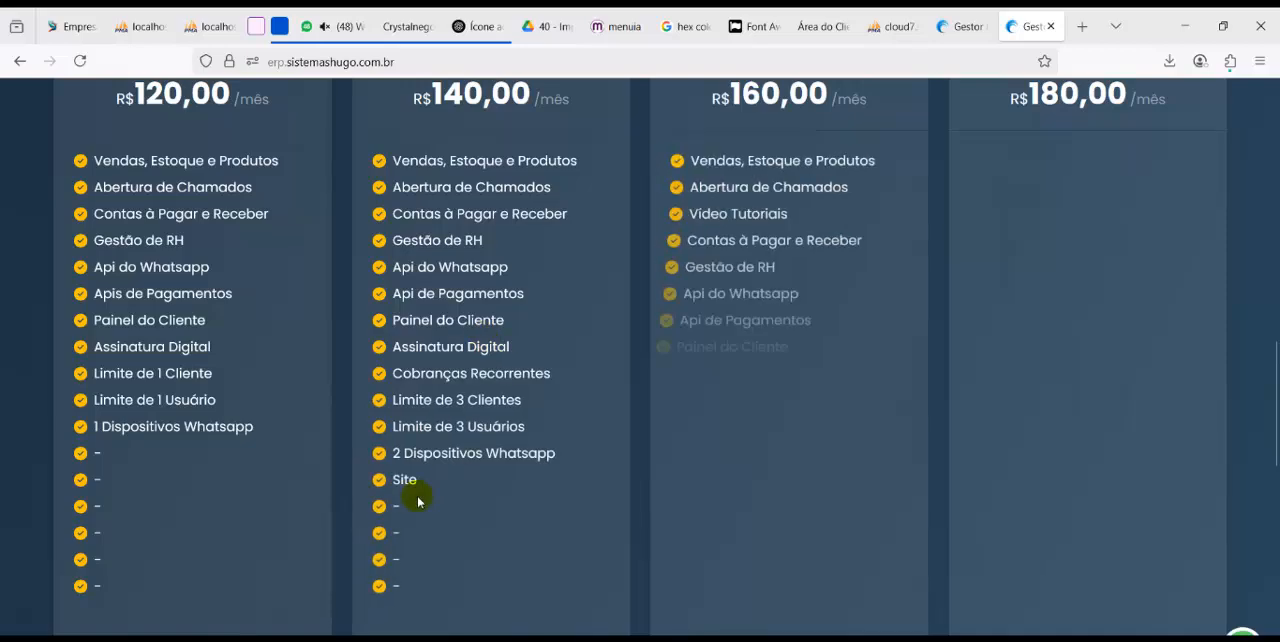
double_click(702, 559)
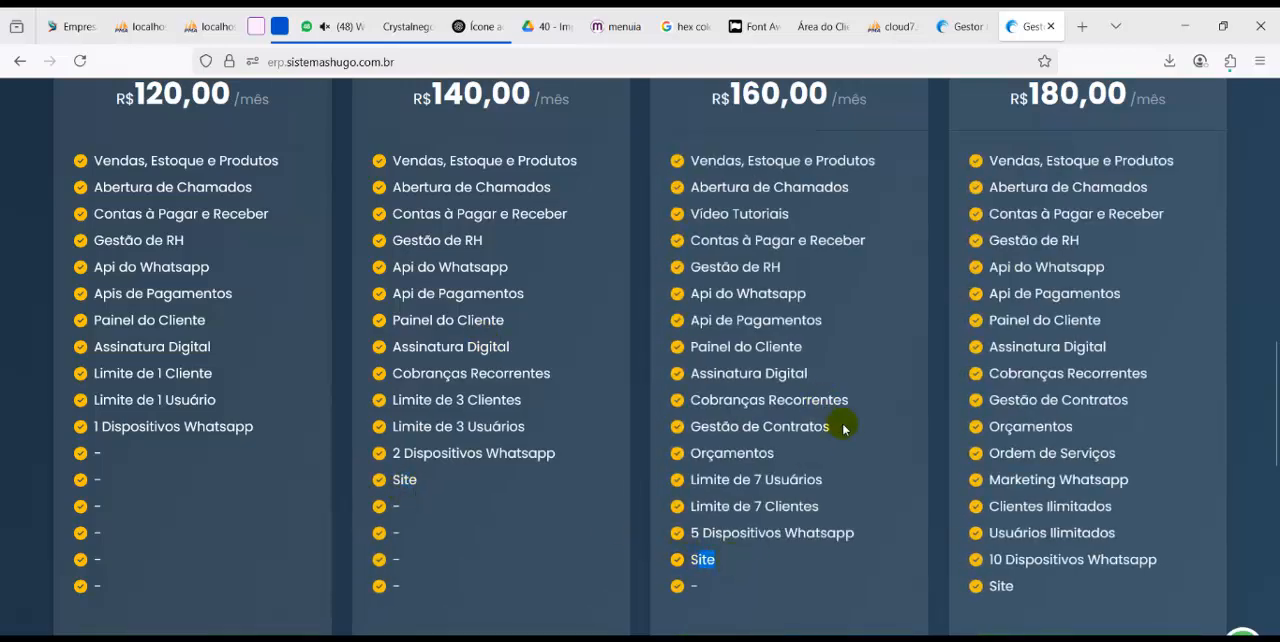
Return to the plans administration page and highlight the Formas de Pagamento por Clientes entry in the feature notes
click(962, 26)
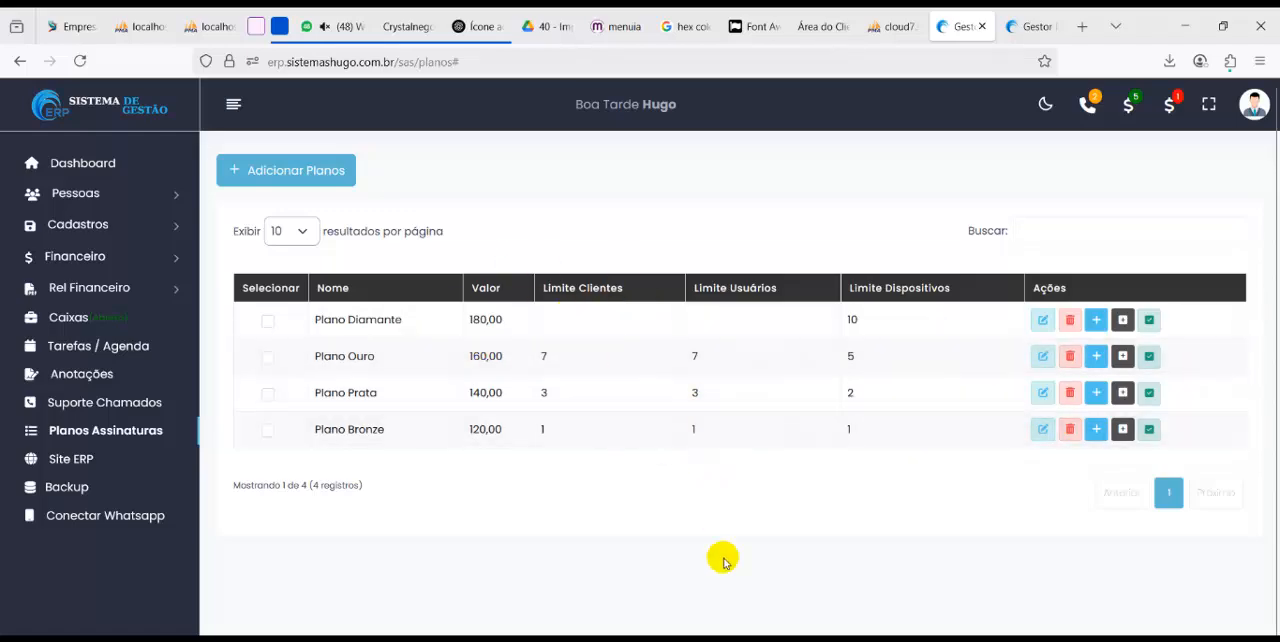
click(752, 638)
drag(676, 438, 928, 440)
Access the Empresa 1 Teste panel from the dashboard and open a blank new client record in Clientes
click(118, 170)
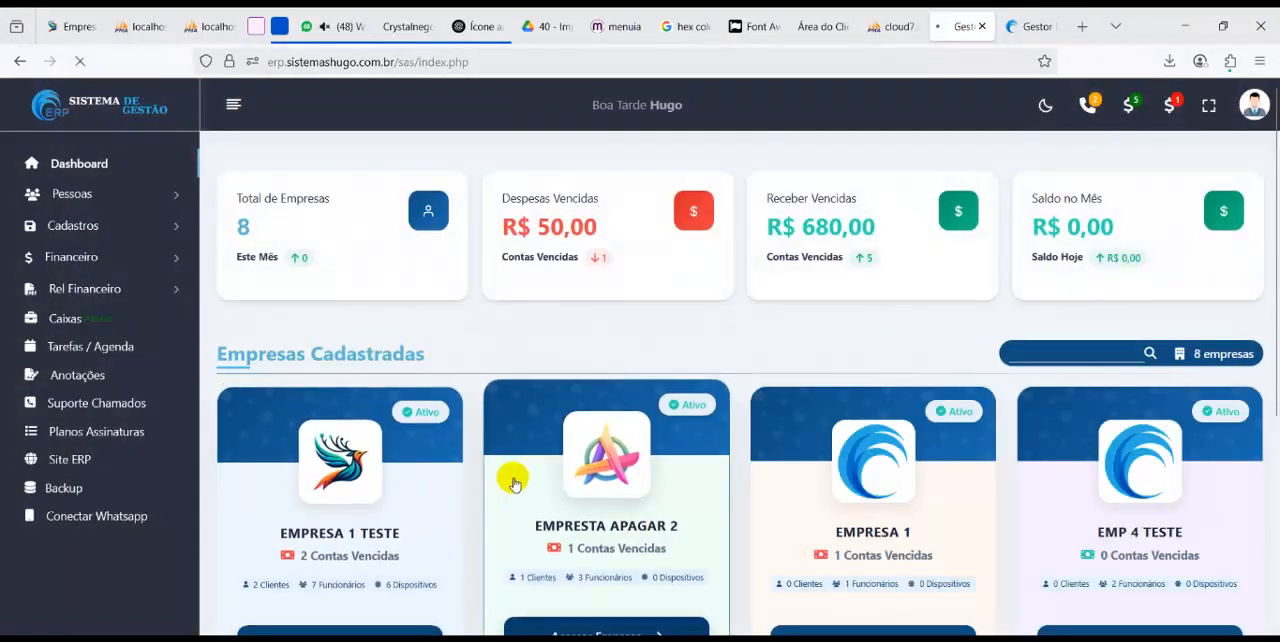
click(646, 421)
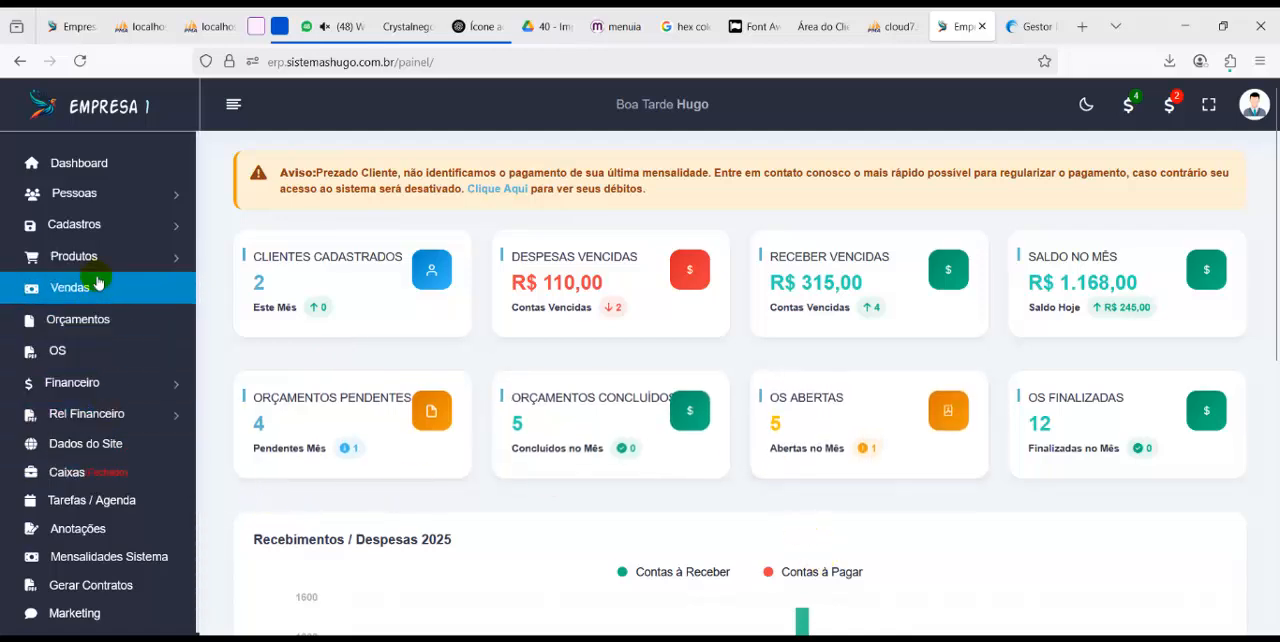
click(114, 200)
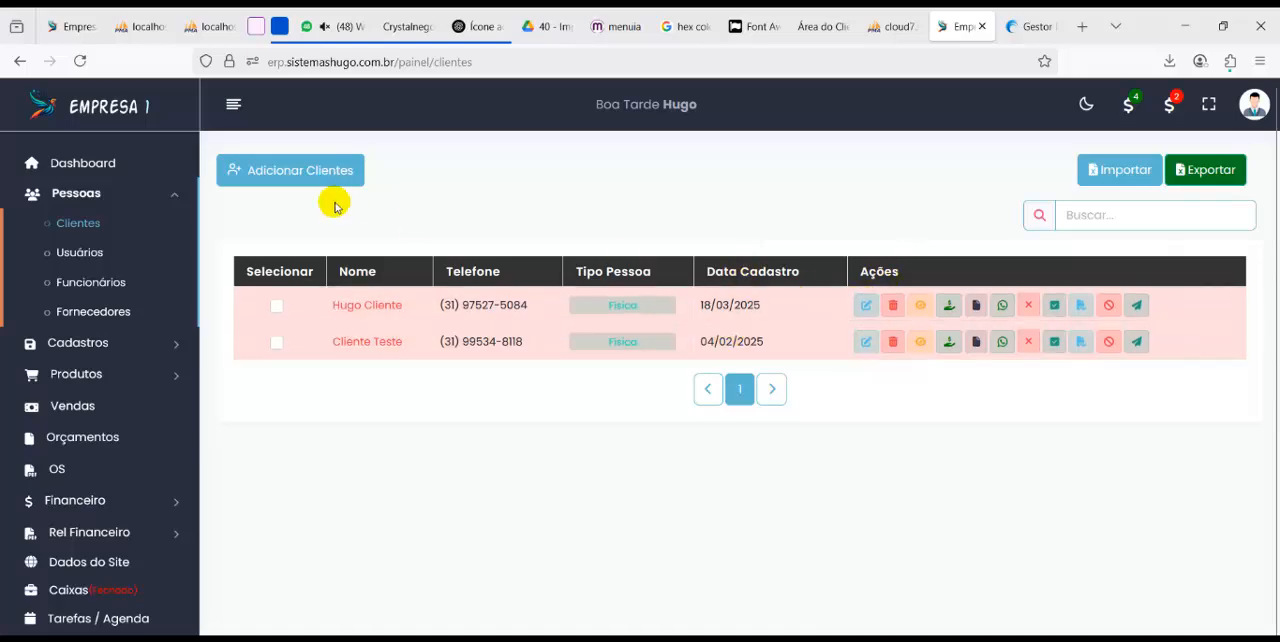
click(338, 170)
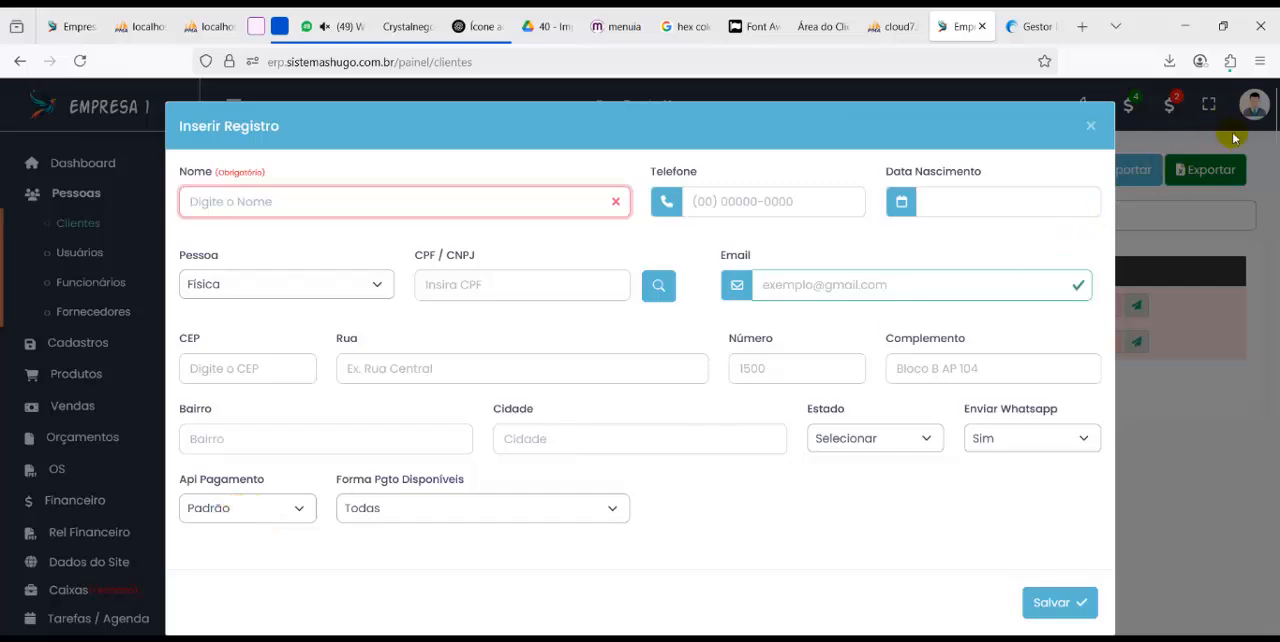
Examine the Api Pagamento and Forma Pgto Disponíveis options on the new client form, and close it without saving
click(272, 503)
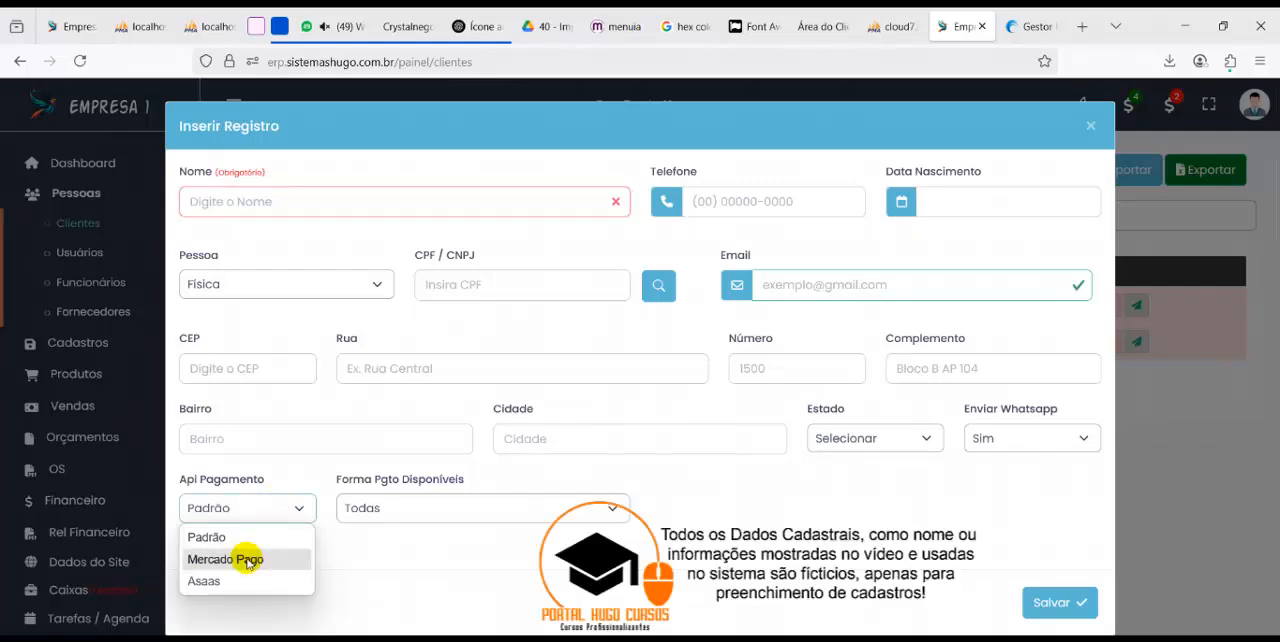
click(234, 537)
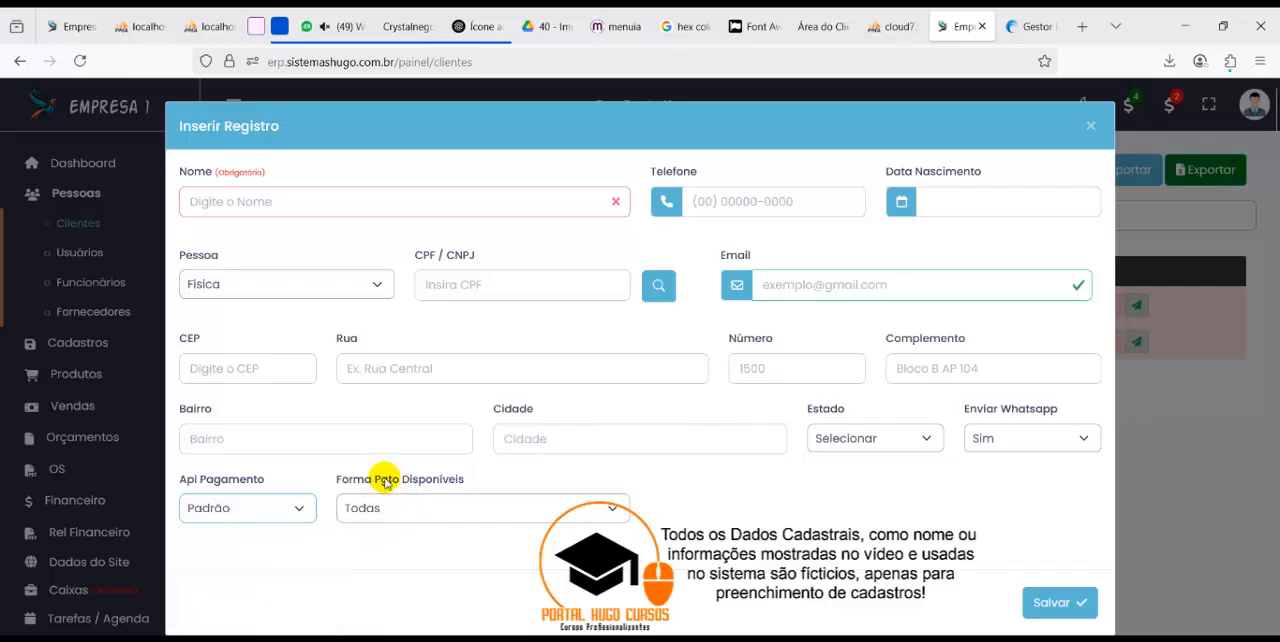
drag(364, 480, 437, 495)
click(436, 507)
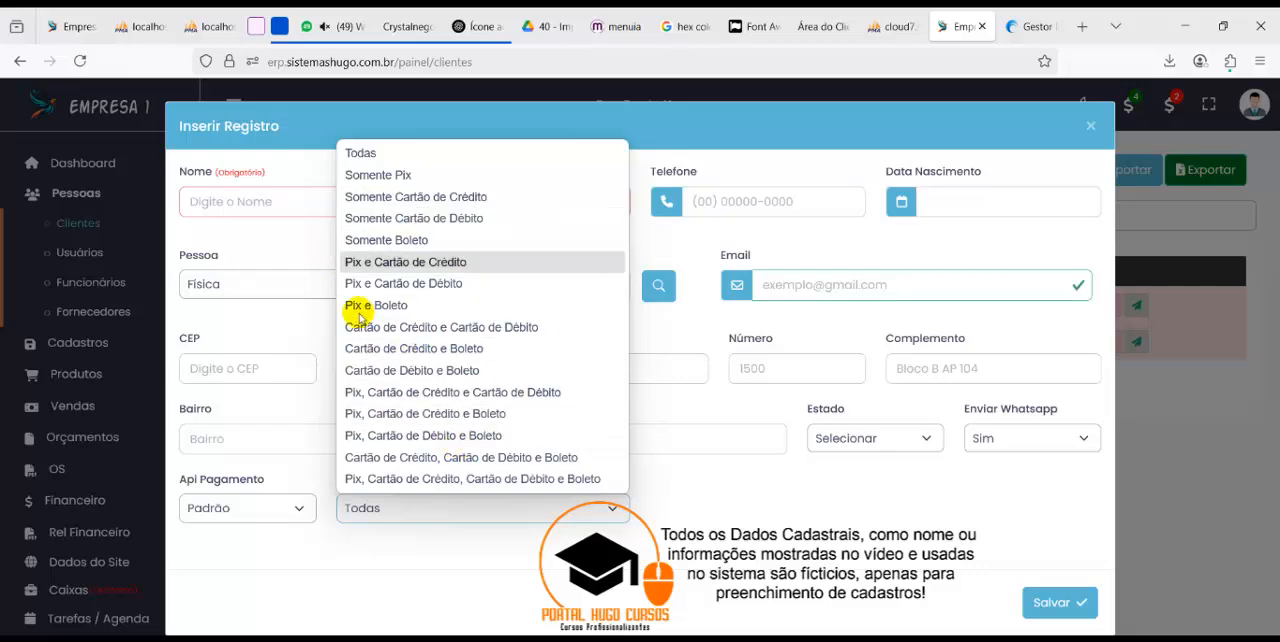
click(705, 236)
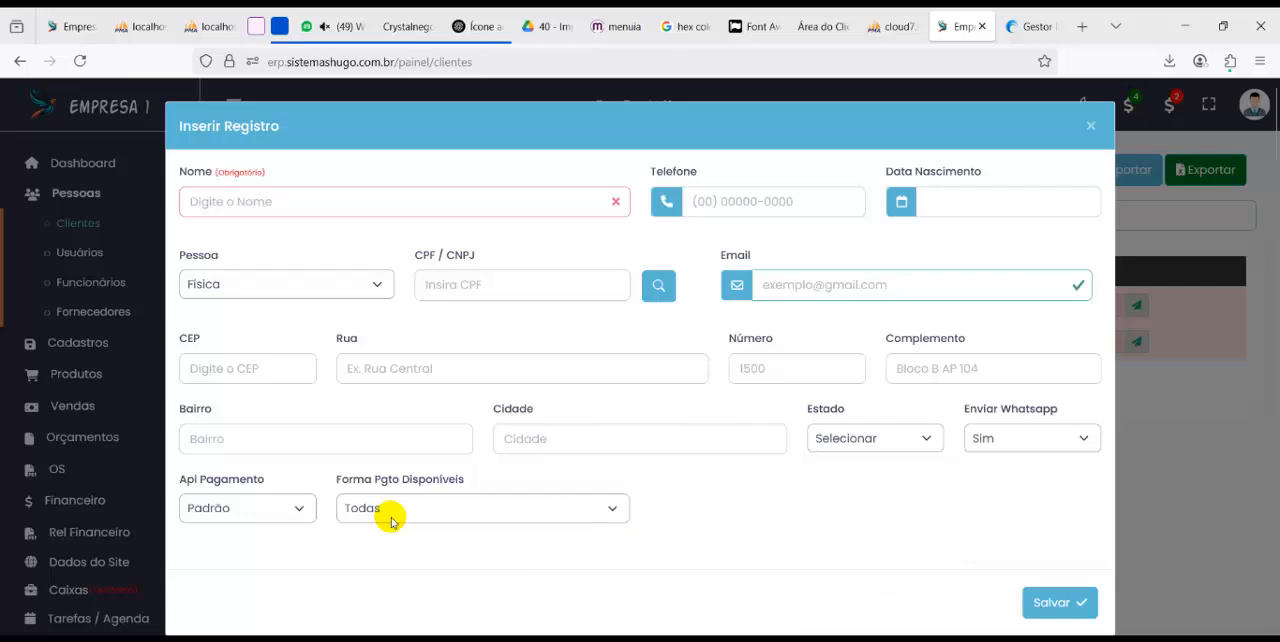
click(233, 506)
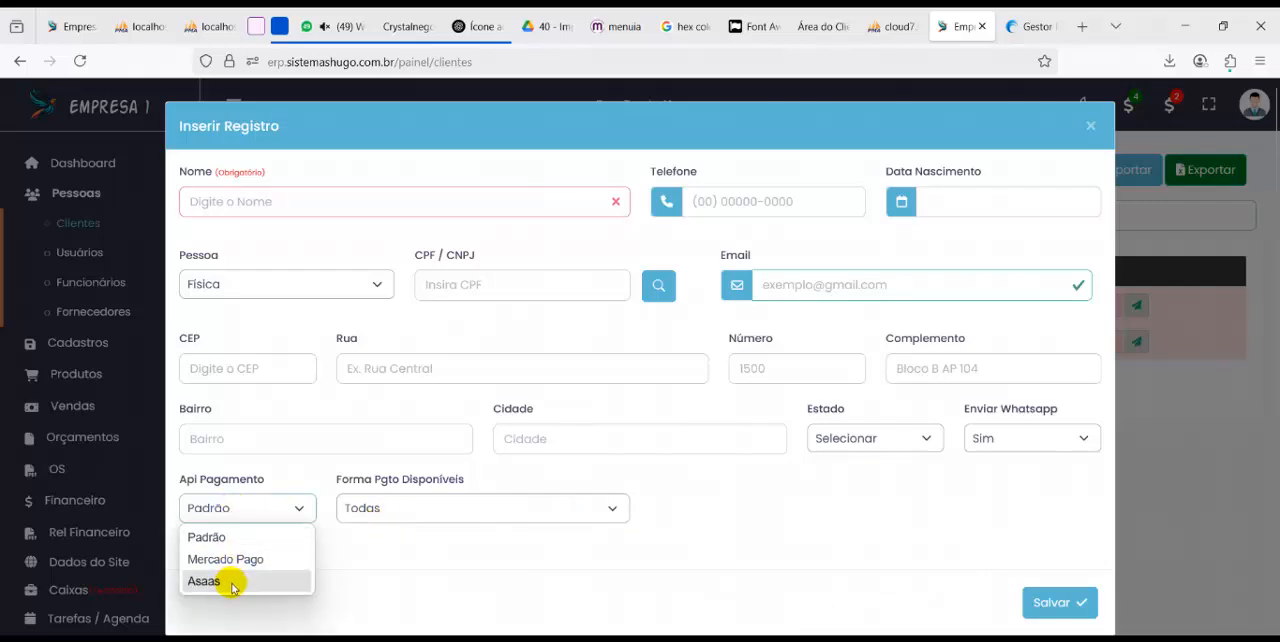
click(370, 512)
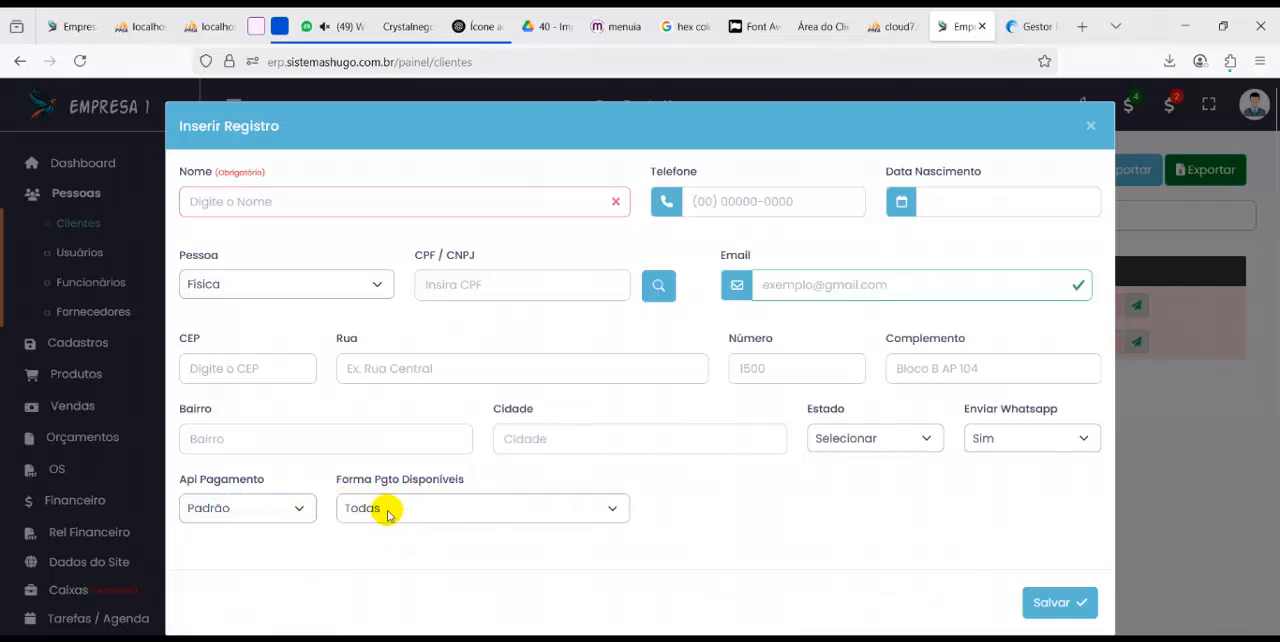
drag(348, 484, 394, 517)
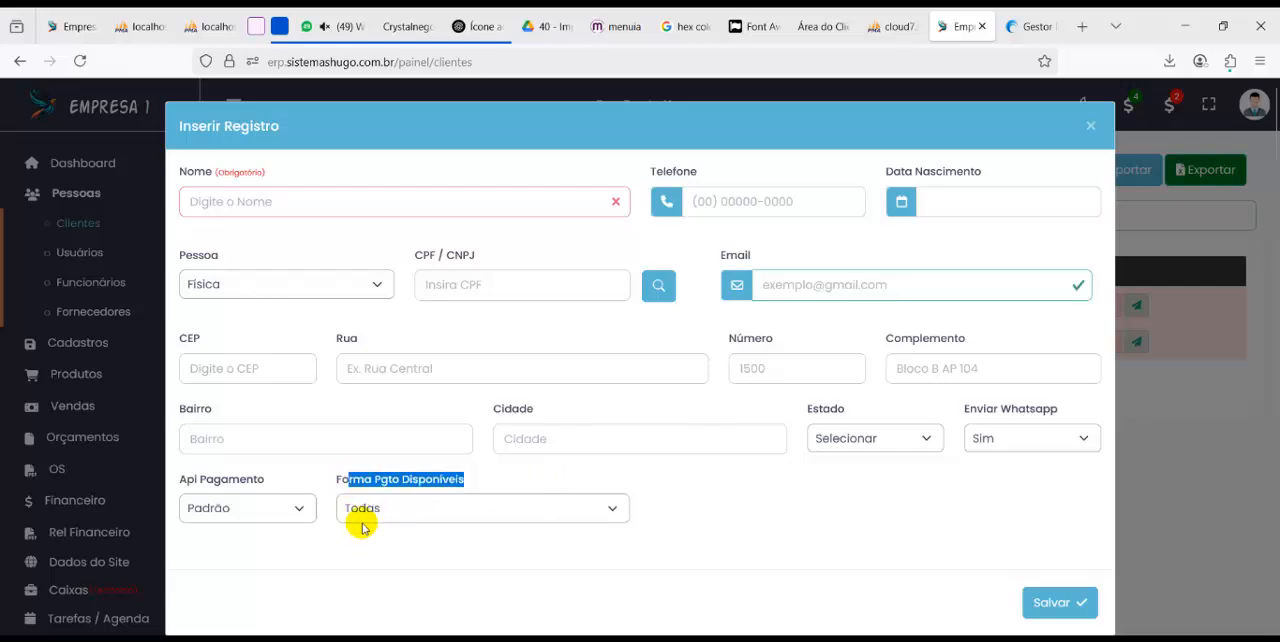
click(1089, 126)
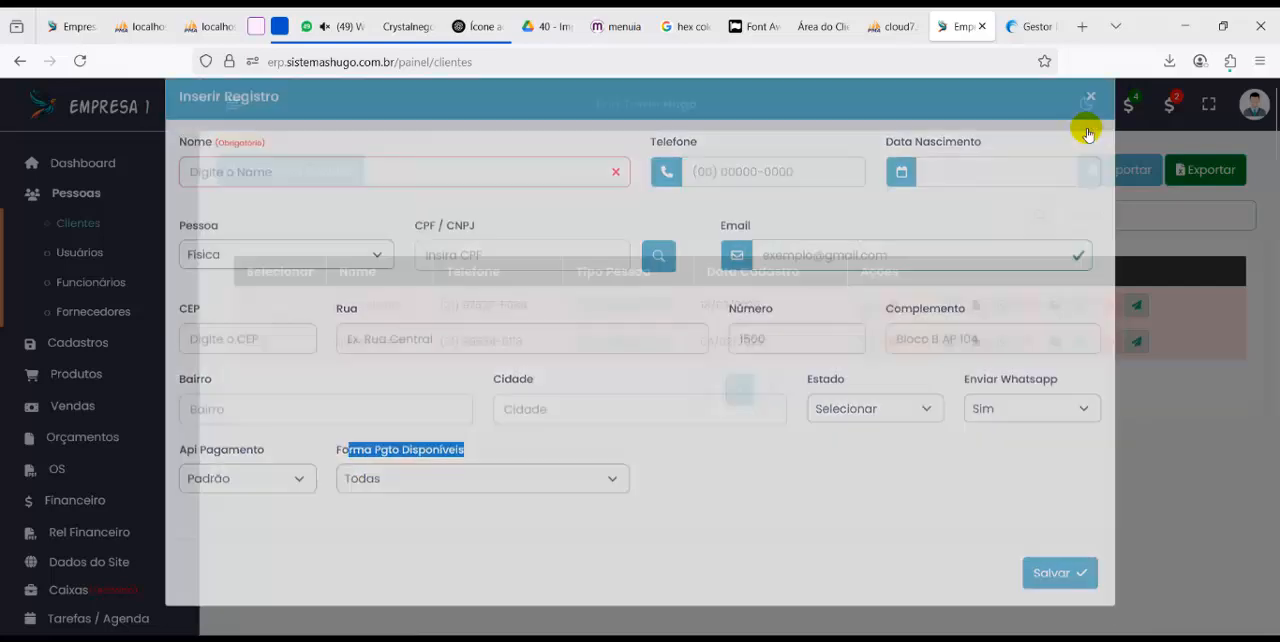
Highlight the client payment forms and types entries in the feature notes, plus the Cobrança ativada via assinatura cliente entry
key(alt+Tab)
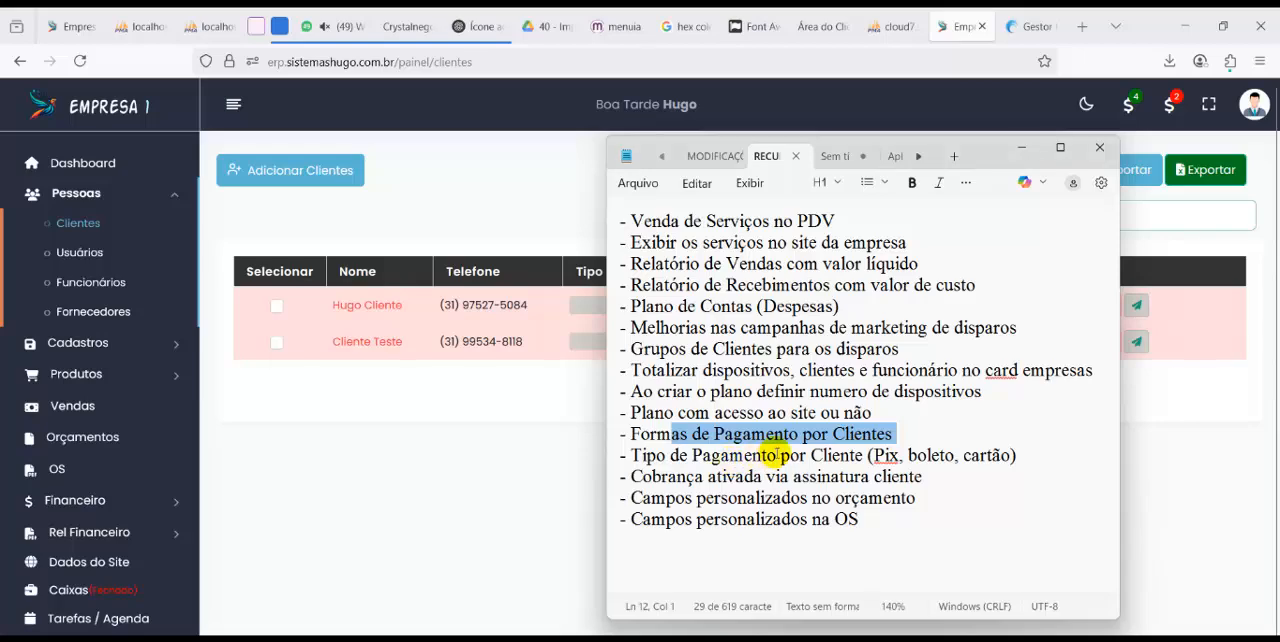
drag(1044, 451, 611, 430)
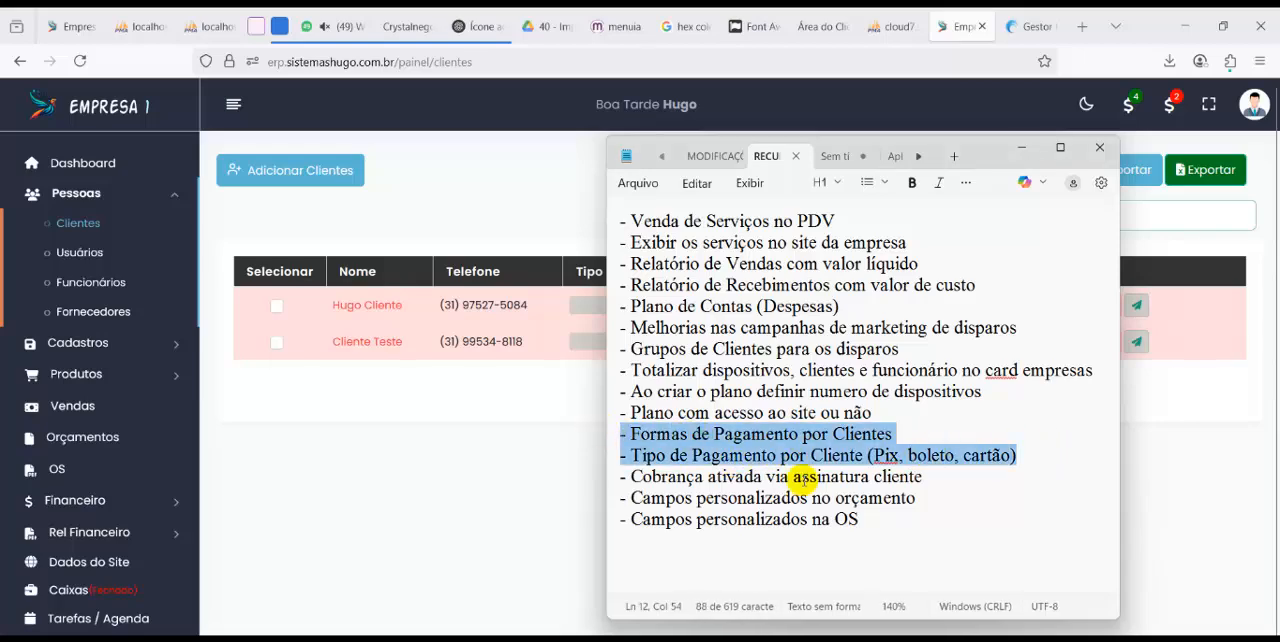
drag(924, 477, 630, 480)
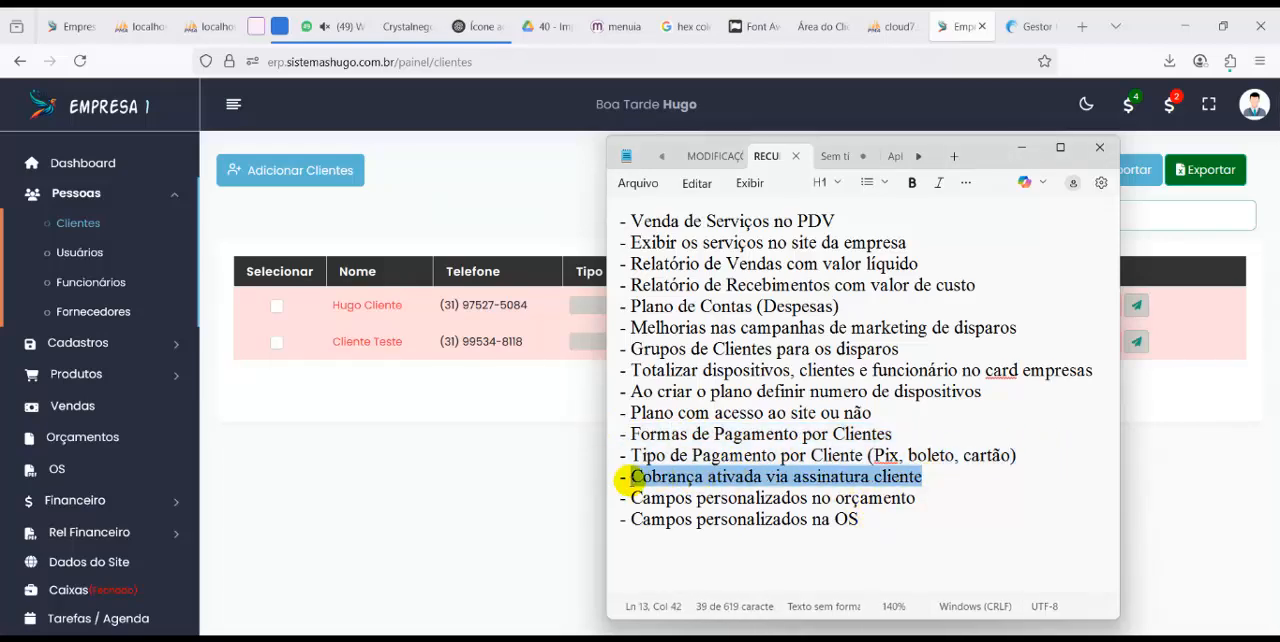
click(449, 443)
Open Contas a Receber, start a new receivable account, and assign it to Cliente Teste
scroll(91, 420, down, 2)
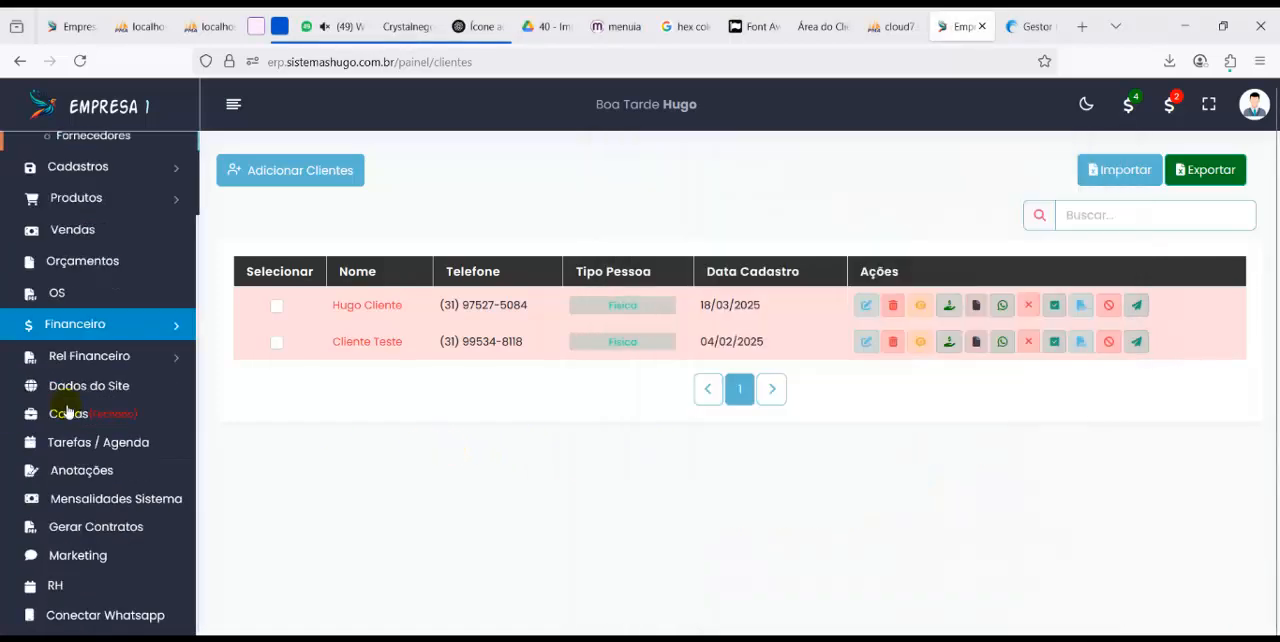
click(86, 324)
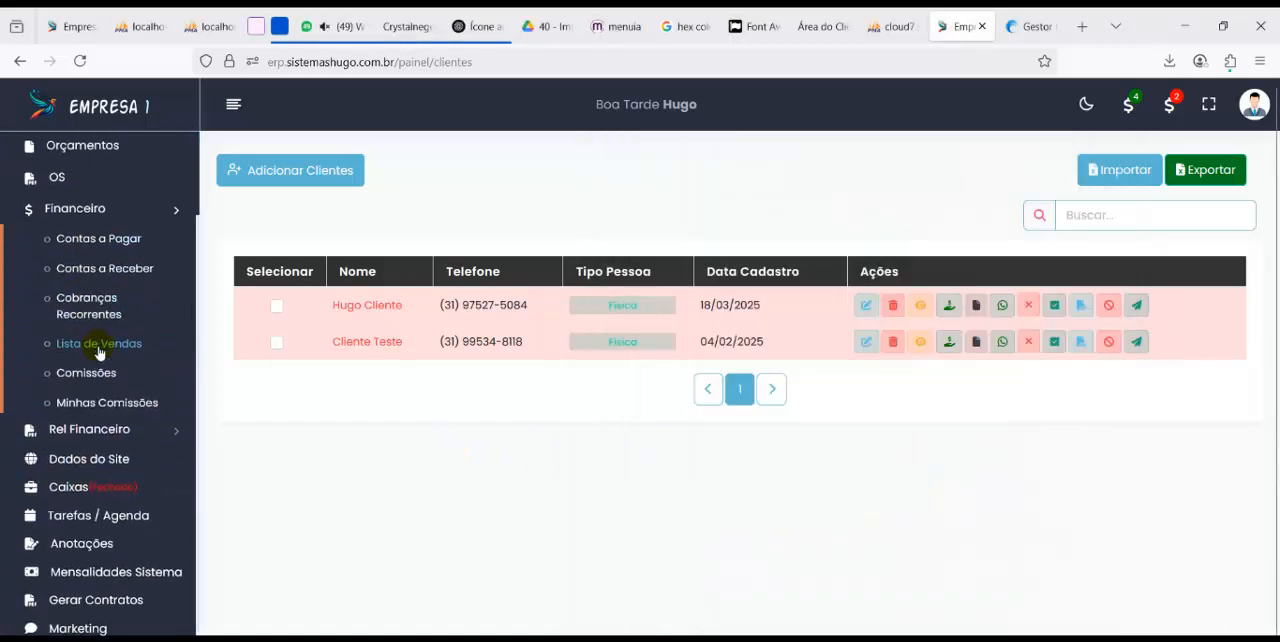
click(107, 274)
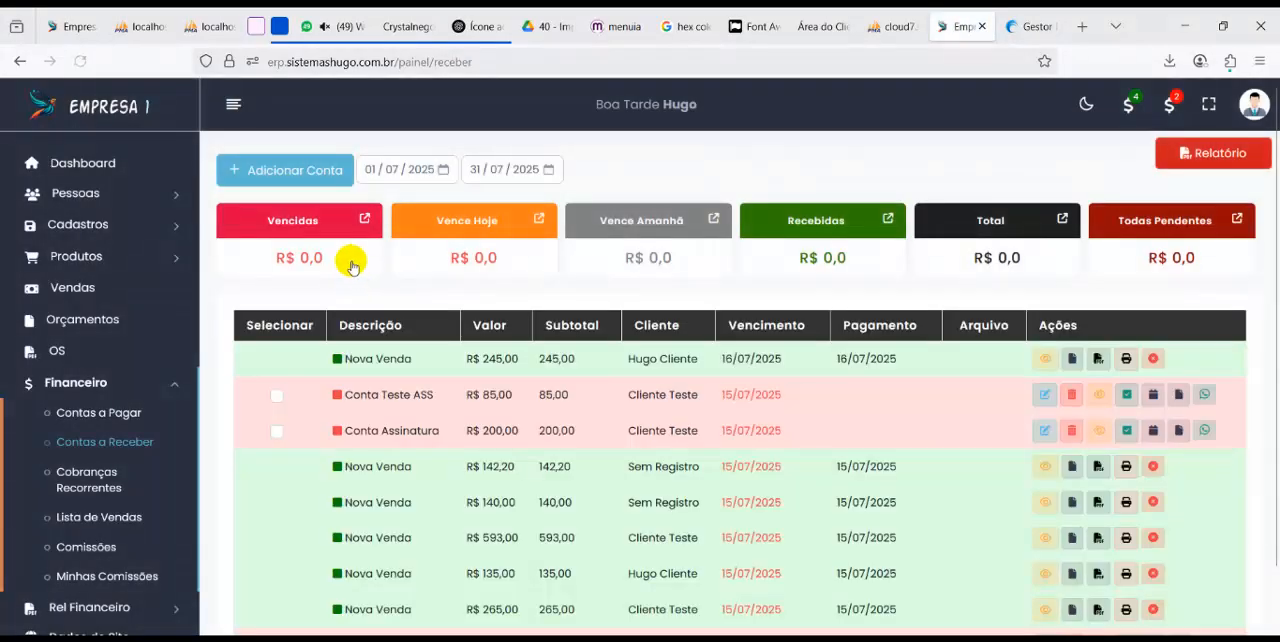
click(300, 169)
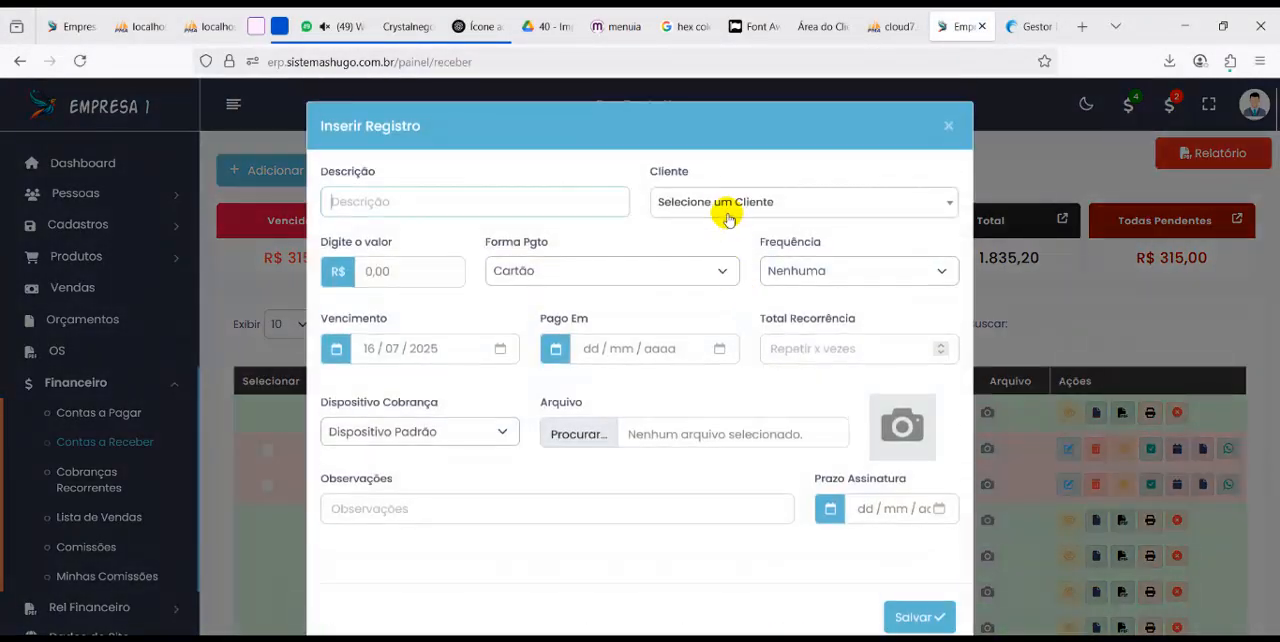
click(723, 203)
click(698, 295)
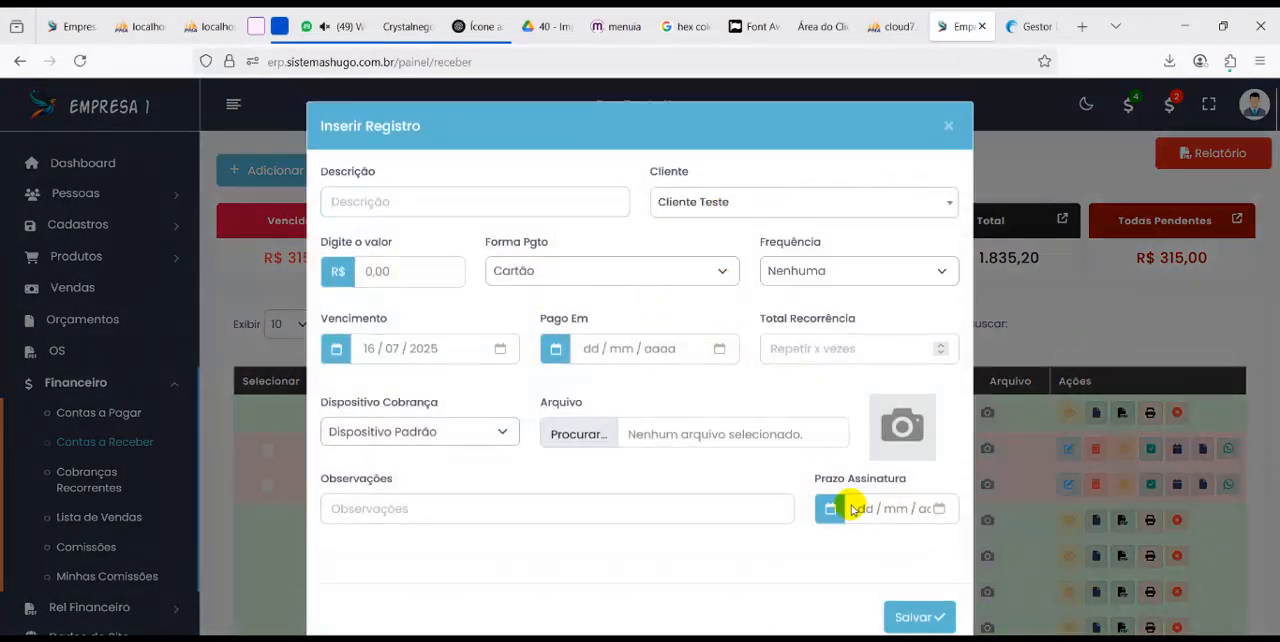
Set the receivable's Prazo Assinatura to 18/07/2025
drag(822, 482, 937, 525)
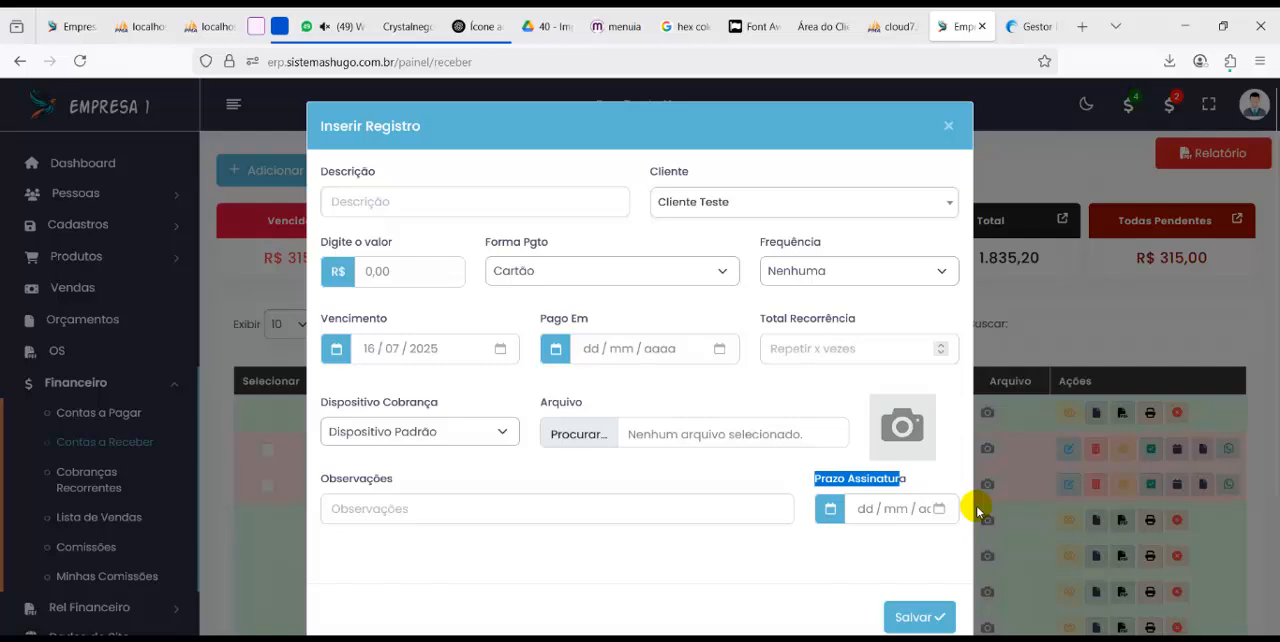
click(940, 509)
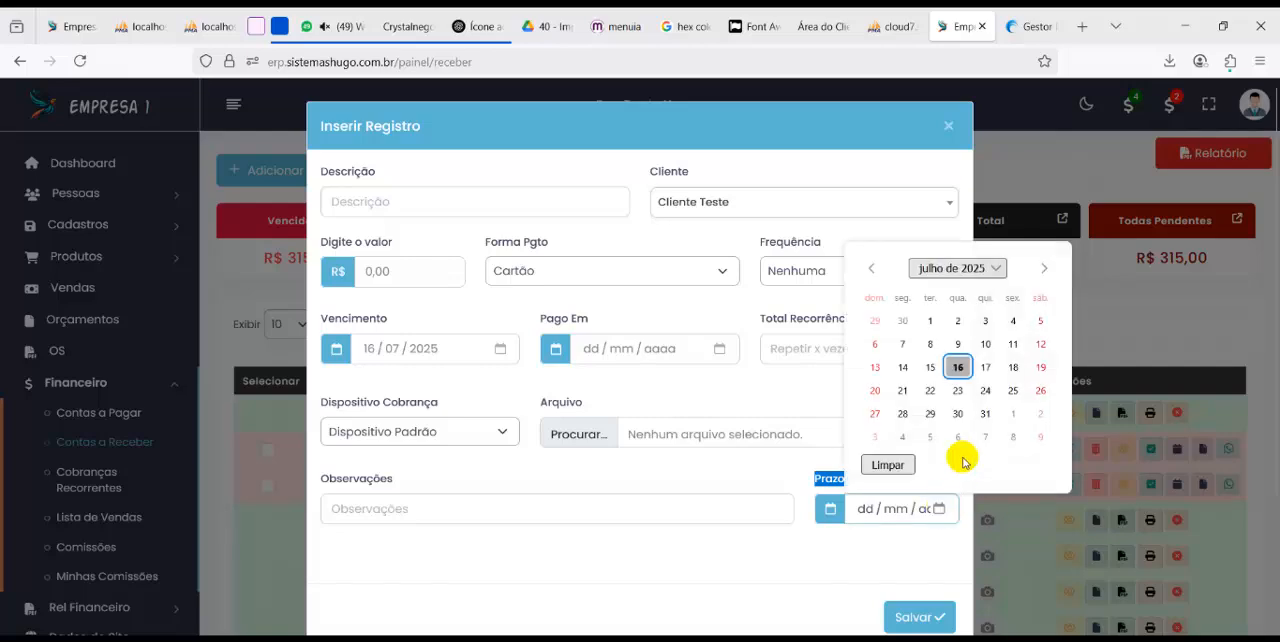
click(1014, 372)
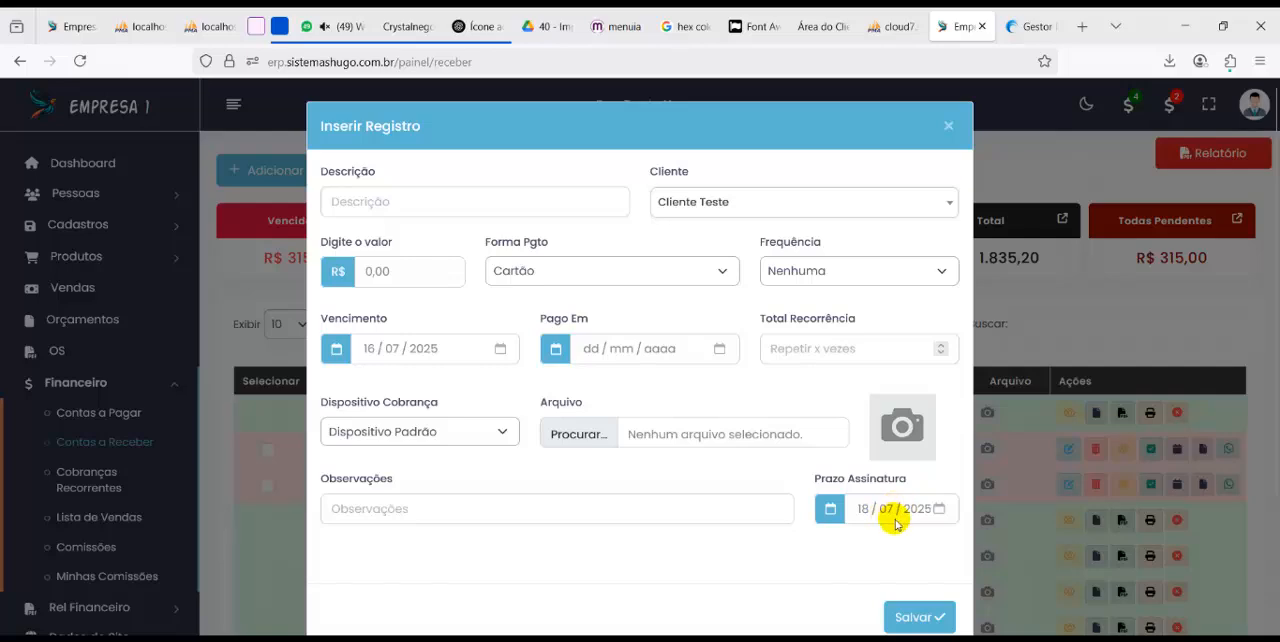
Enter Contrato X as the receivable's description, set its value to R$ 150,00, and save the record
click(532, 201)
text(Contrato X)
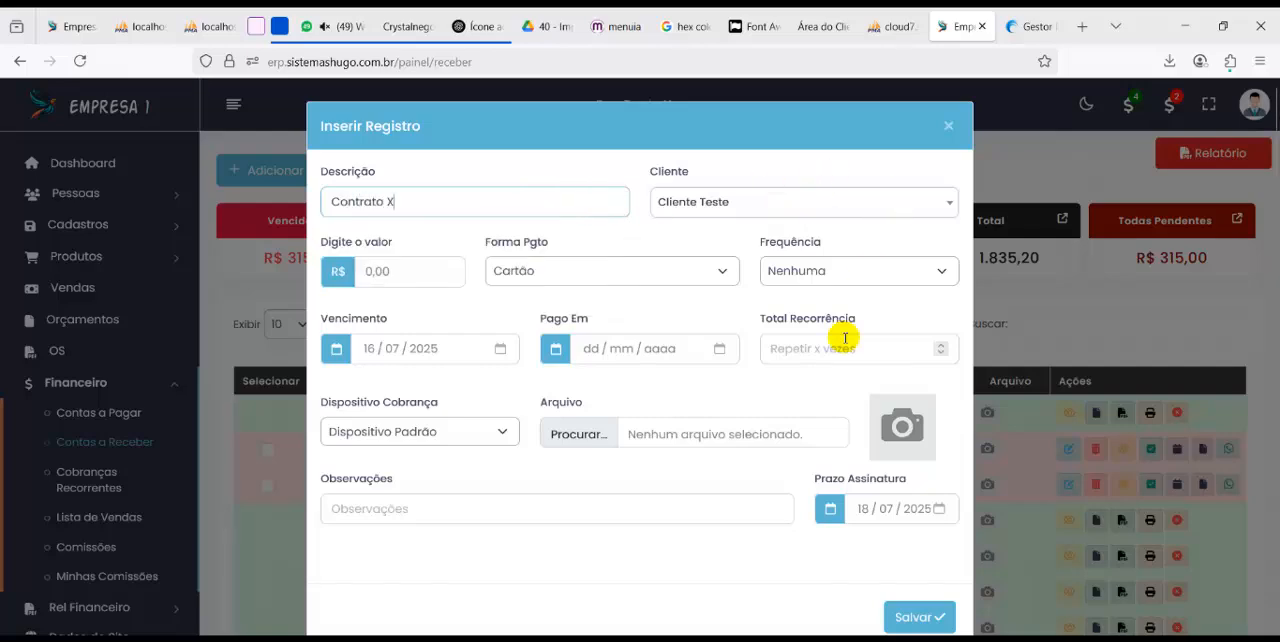
click(330, 264)
text(1,50)
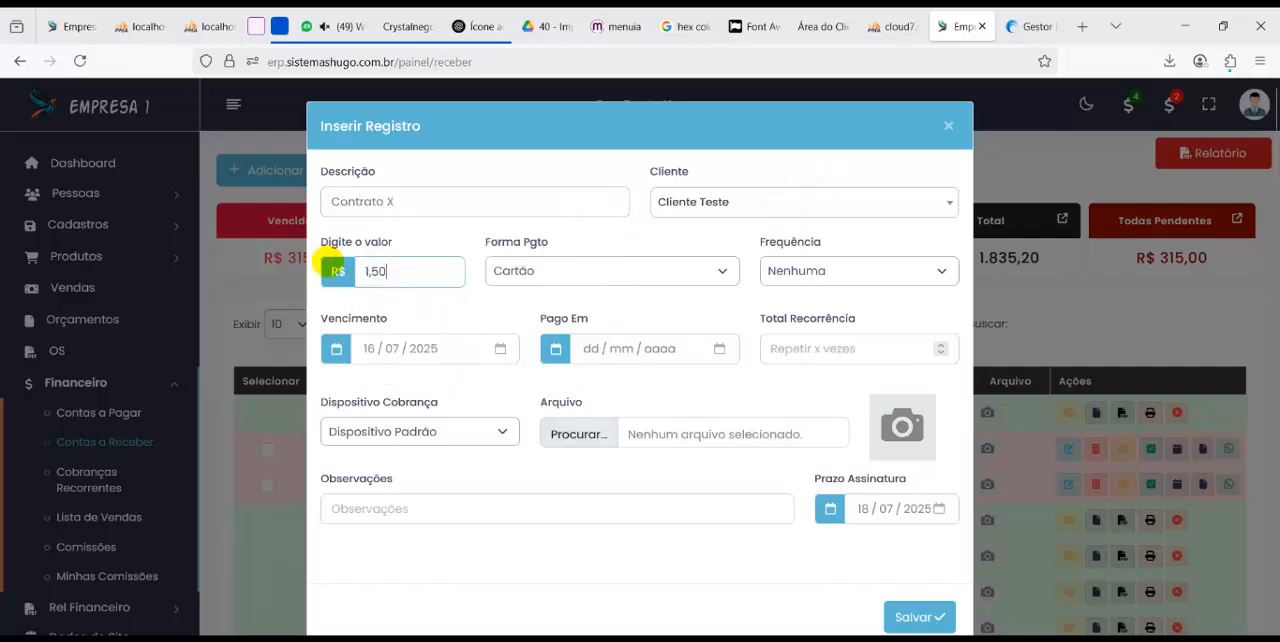
text(0)
key(Return)
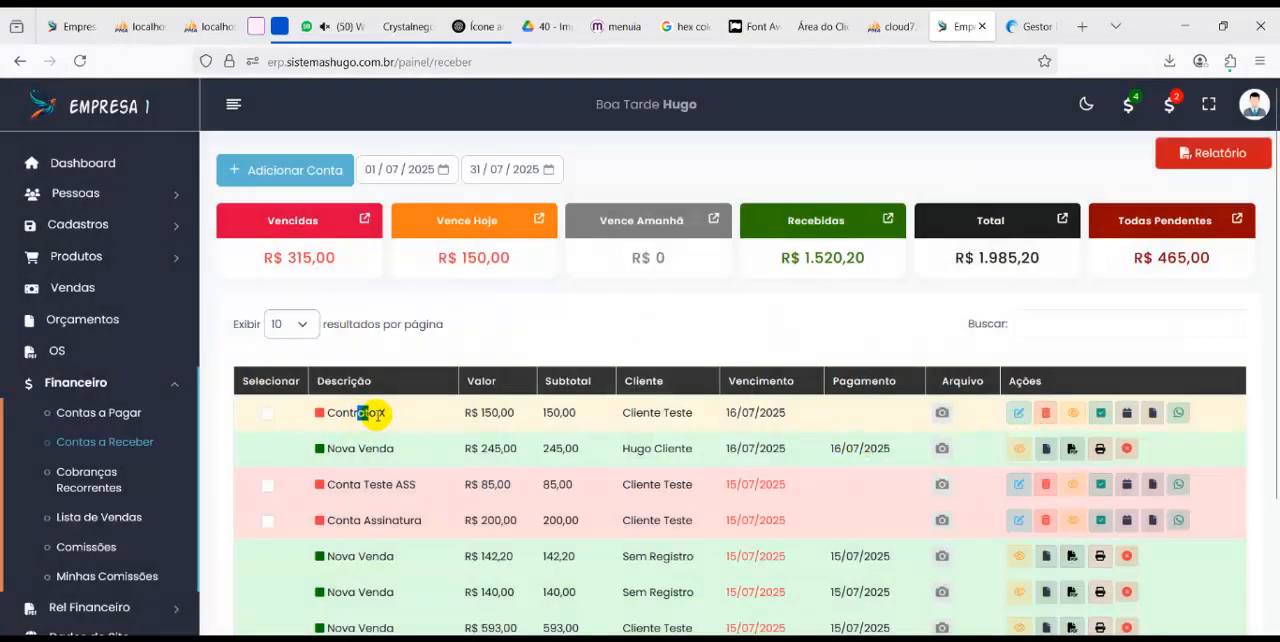
Start a contract in Gerar Contratos using the Procuração model for Cliente Teste
click(170, 388)
scroll(175, 385, down, 1)
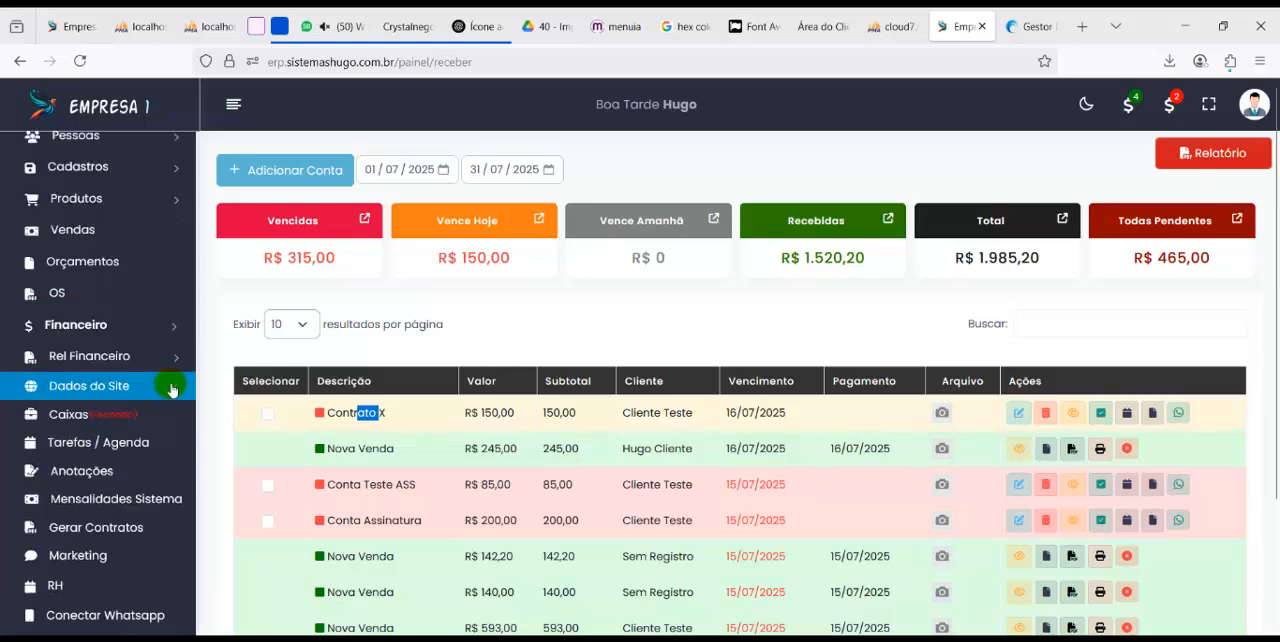
click(123, 528)
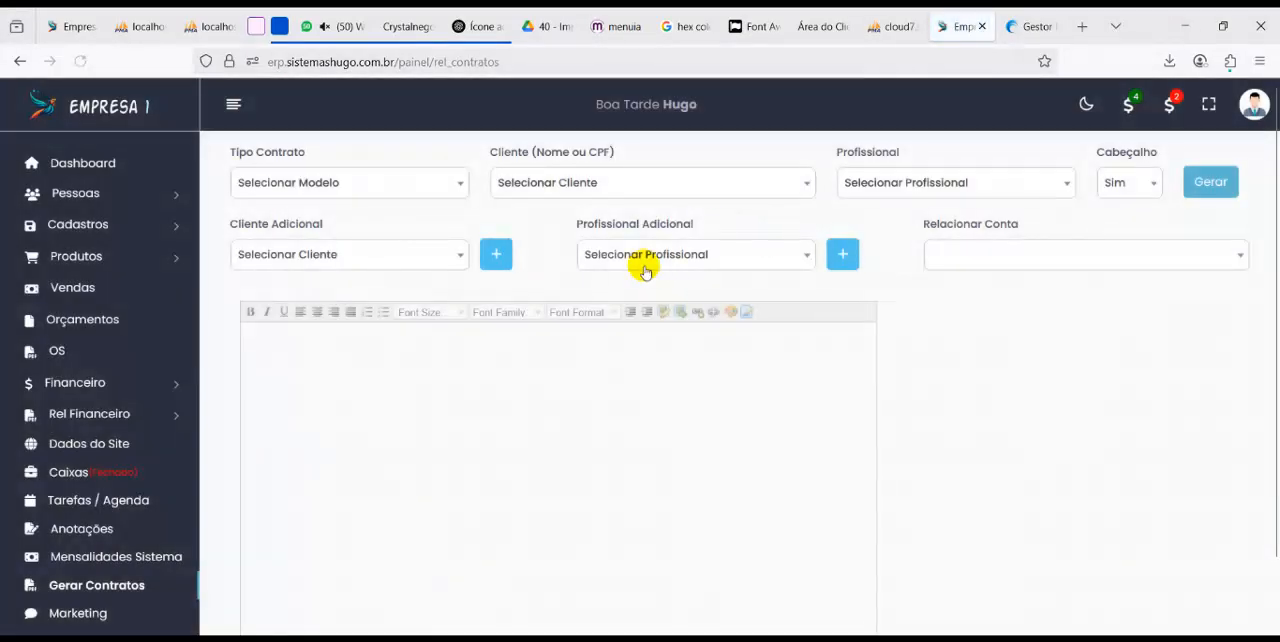
click(300, 186)
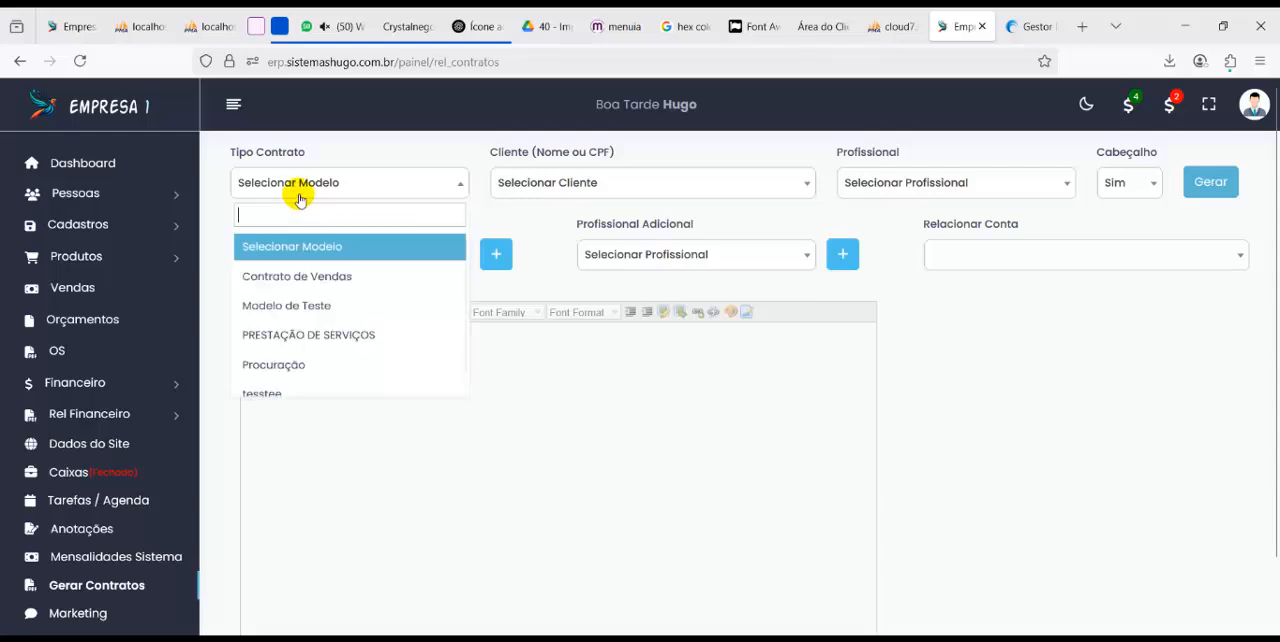
click(276, 361)
click(614, 182)
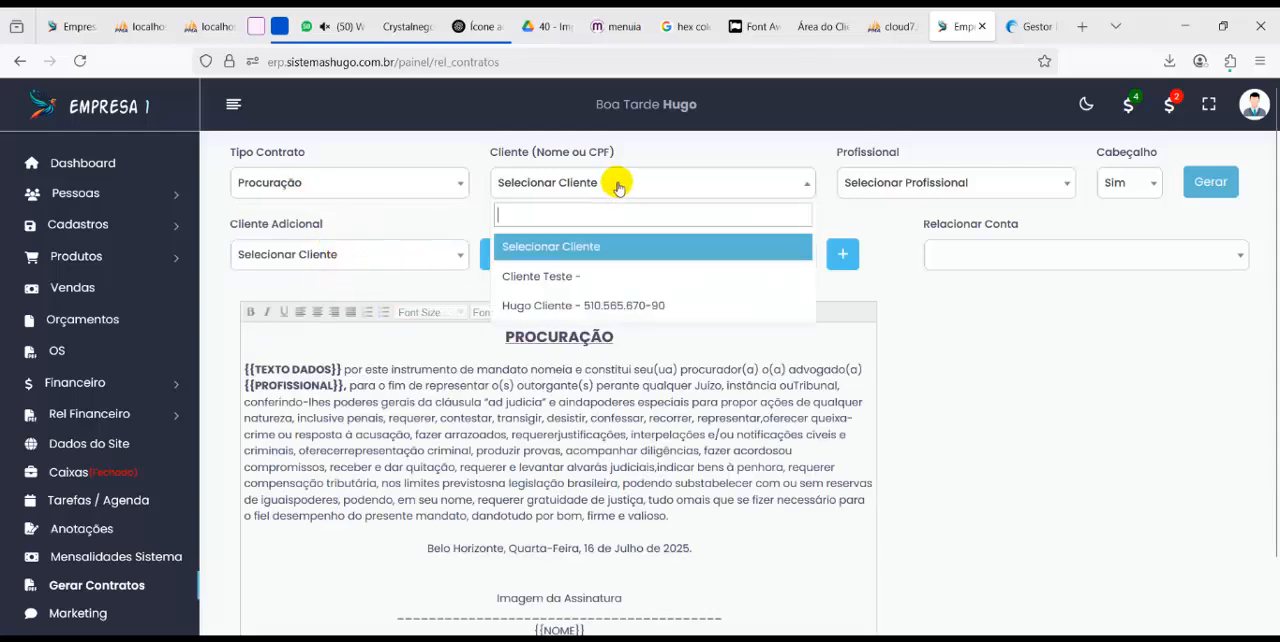
click(570, 280)
Relate the contract to the Contrato X / 150.00 account and generate the document
click(1004, 254)
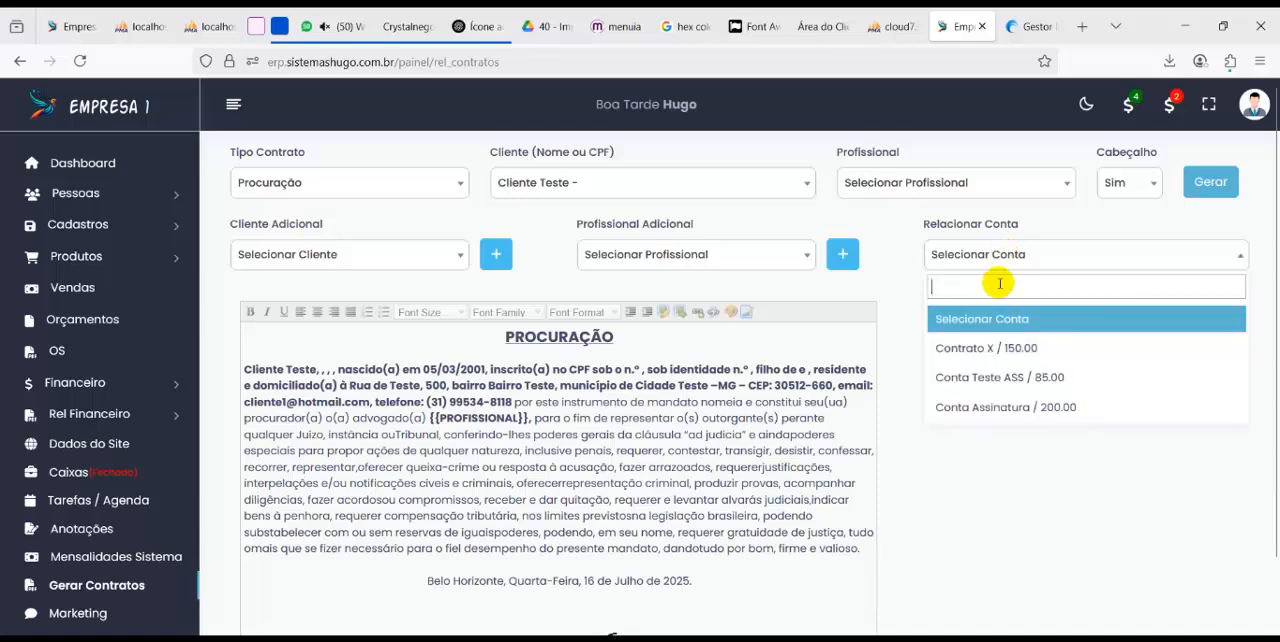
click(1017, 352)
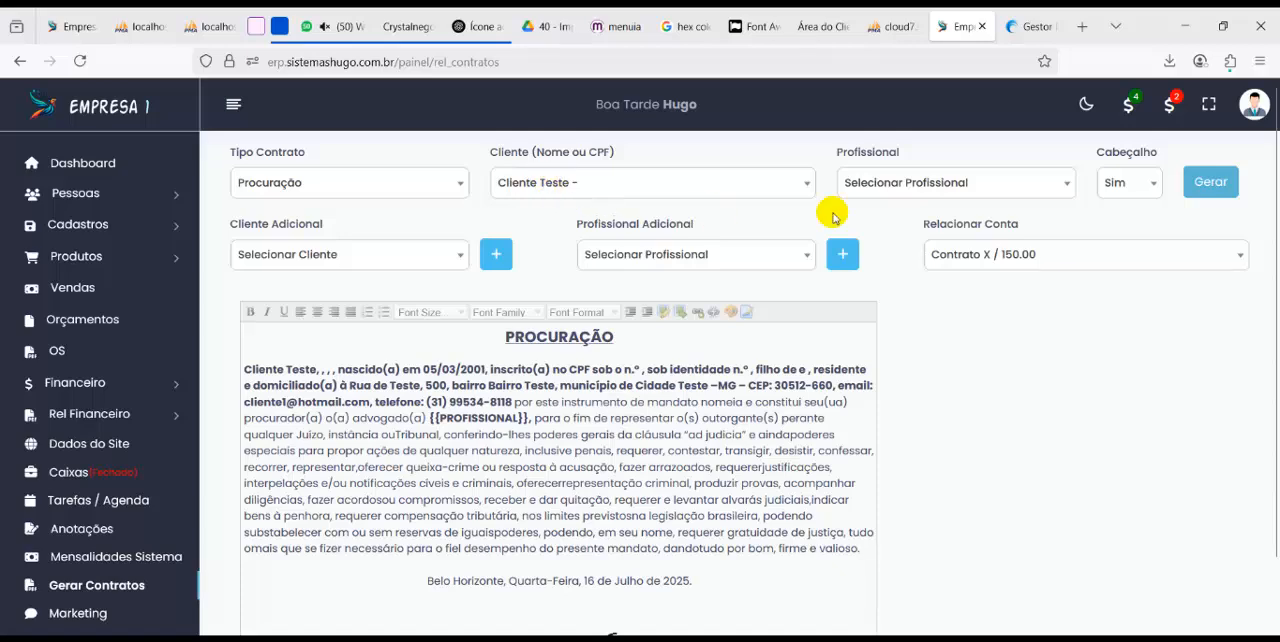
click(1208, 188)
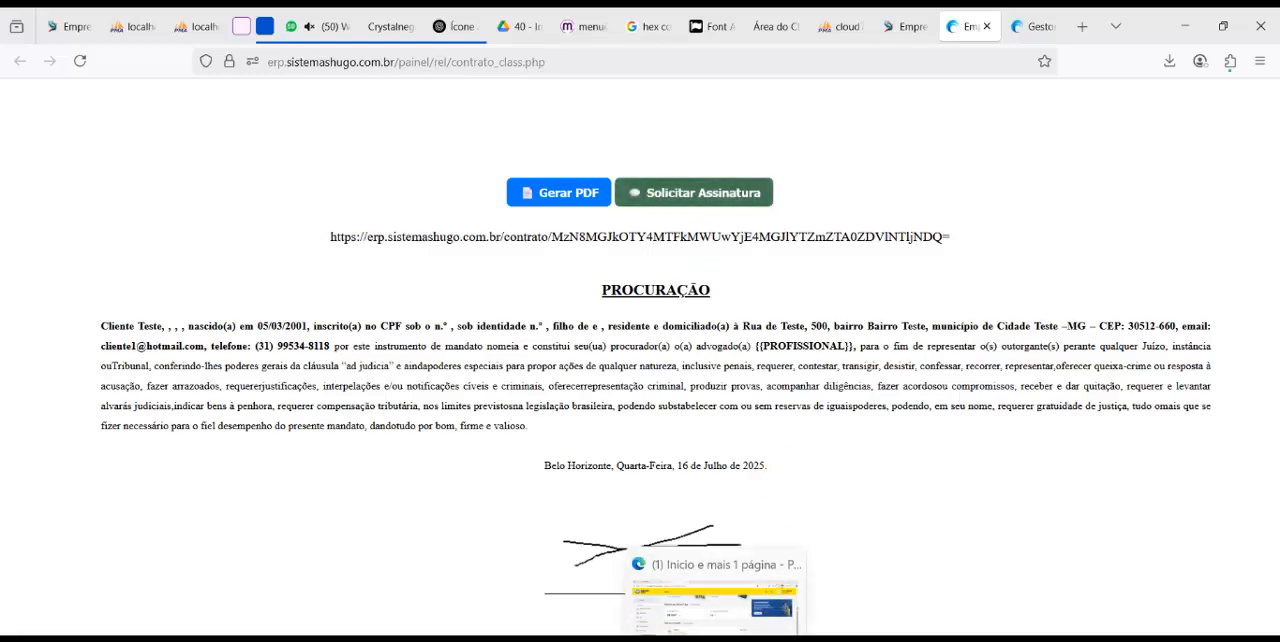
Switch to WhatsApp, copy the contract signature link from the latest message, and open it in a new browser tab
click(715, 638)
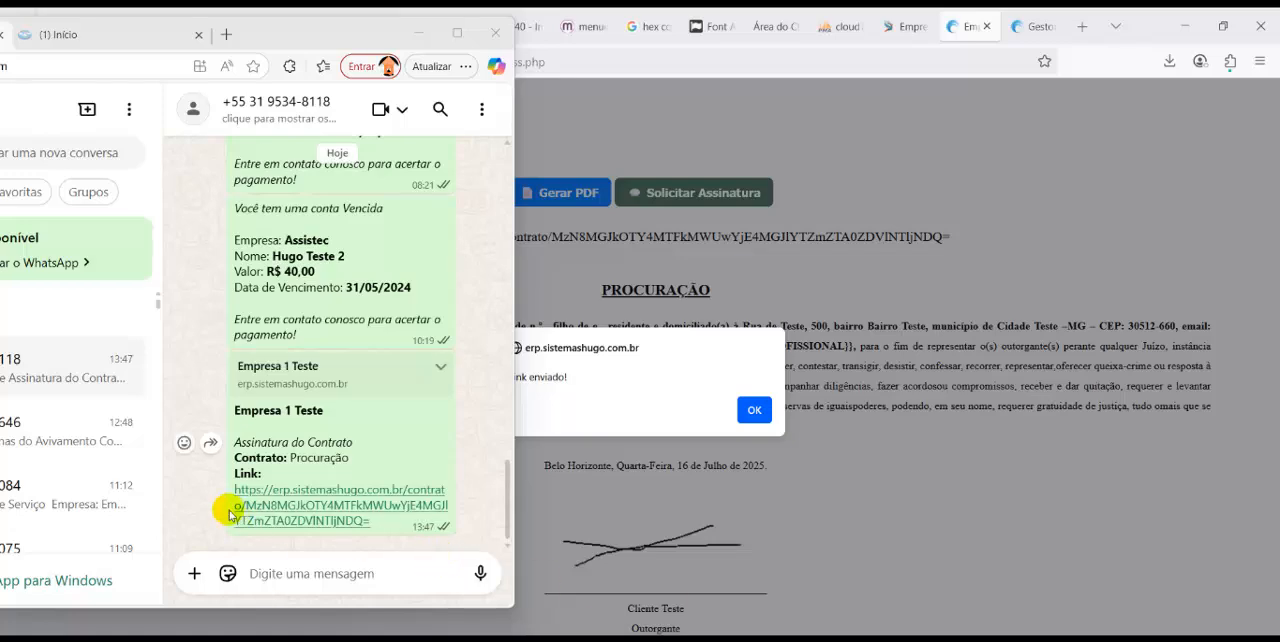
drag(221, 497, 360, 526)
key(ctrl+c)
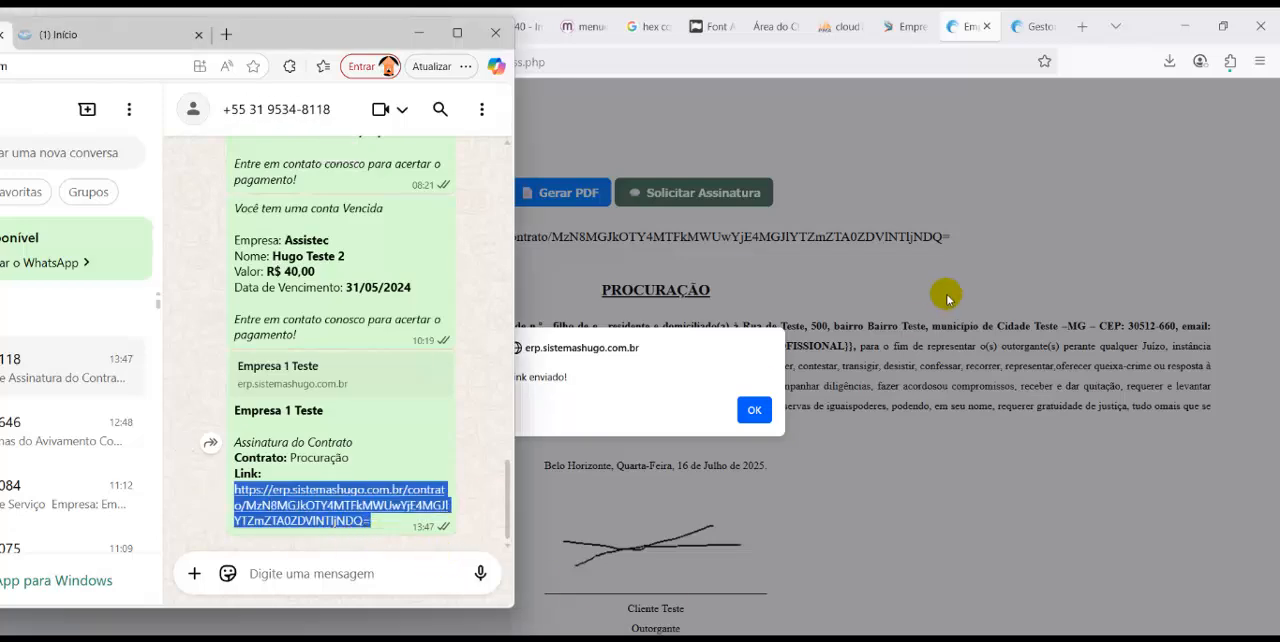
click(1082, 27)
key(ctrl+v)
key(Return)
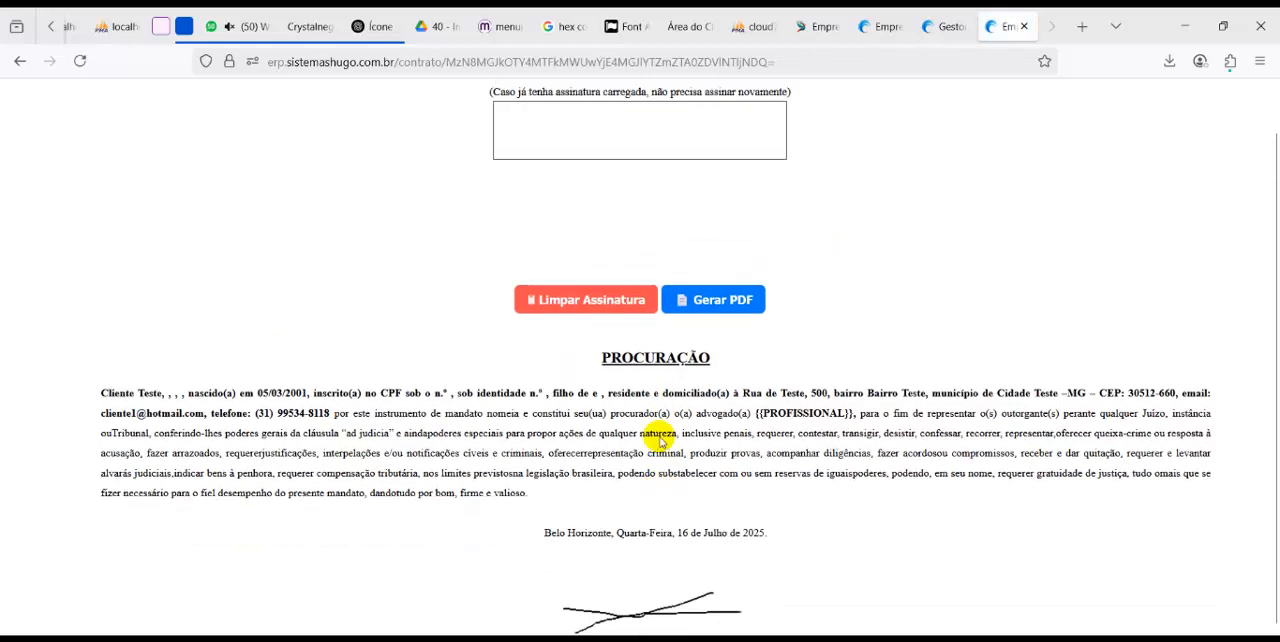
Draw a freehand signature in the Assine Aqui box and generate the signed Procuração PDF
drag(517, 182, 722, 184)
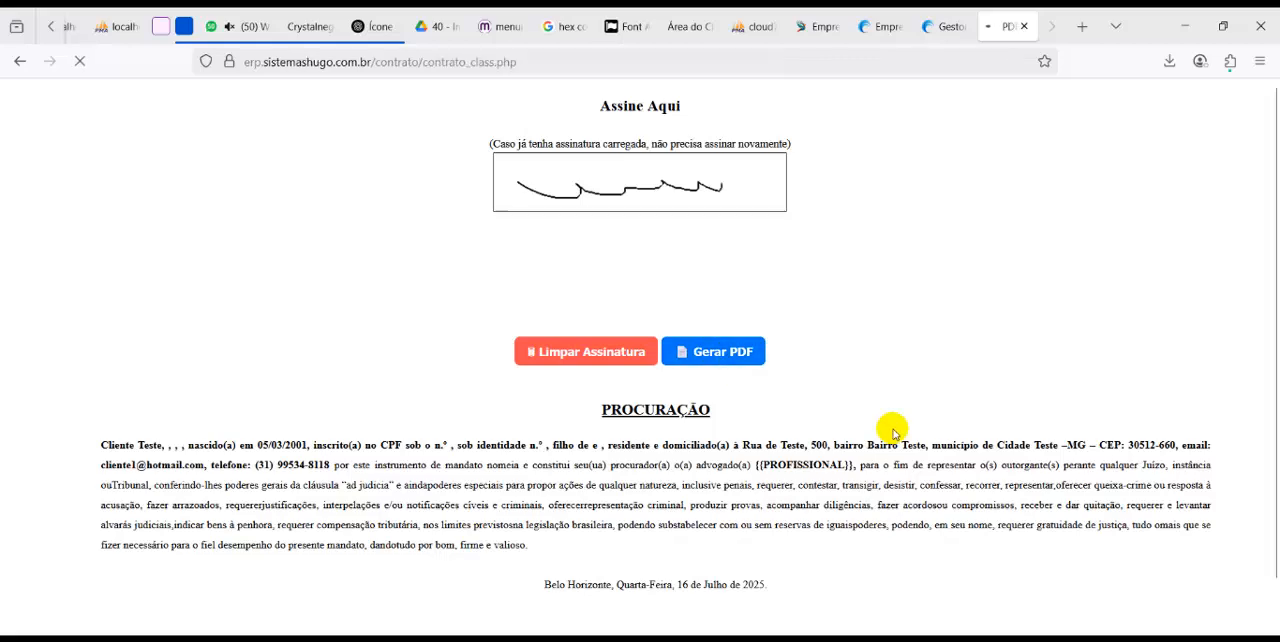
scroll(884, 405, down, 5)
scroll(580, 294, up, 3)
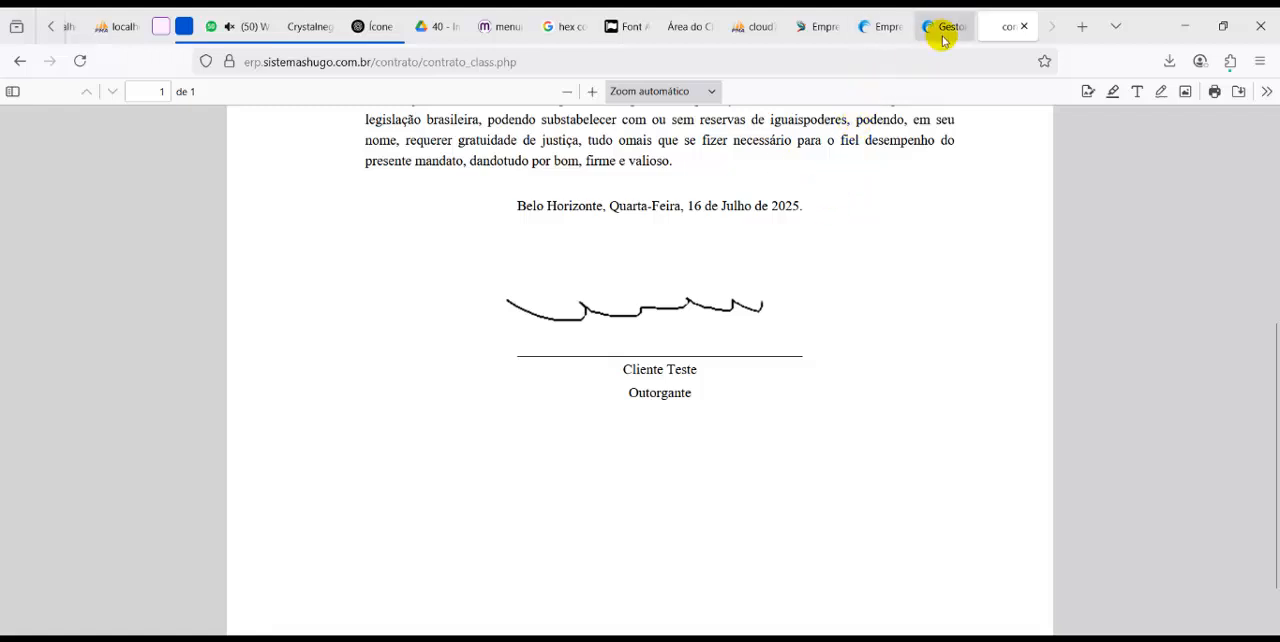
Return to Contas a Receber in the ERP and check the Prazo Assinatura in the Contrato X record
mouse_move(826, 28)
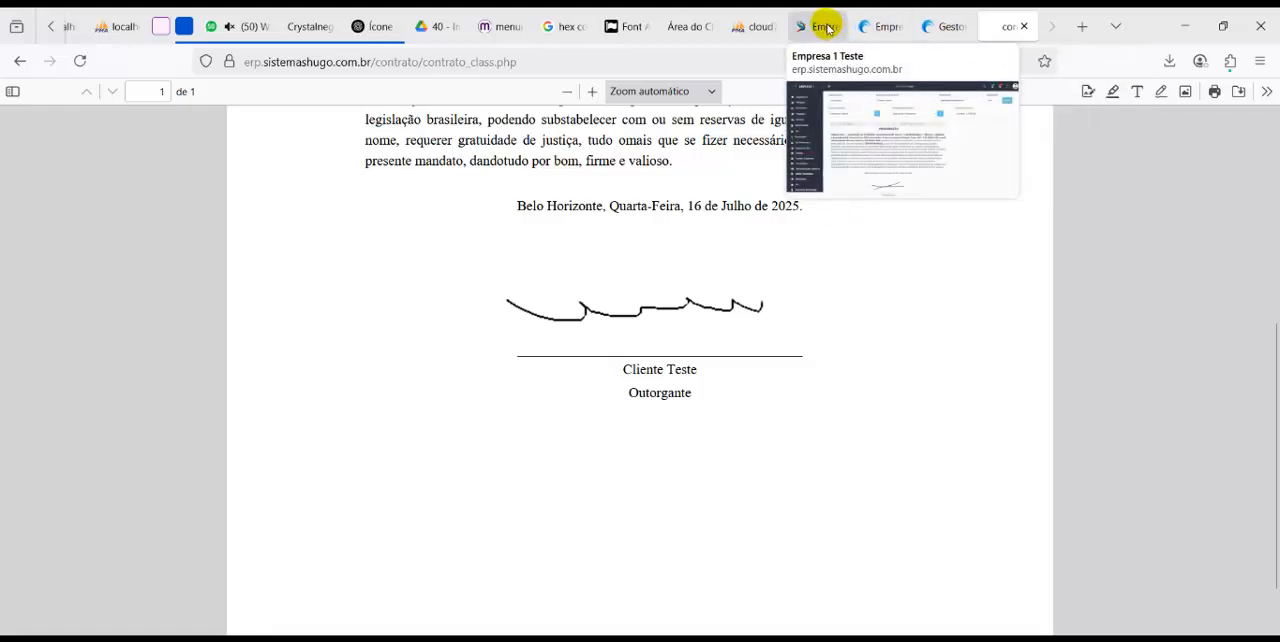
click(826, 28)
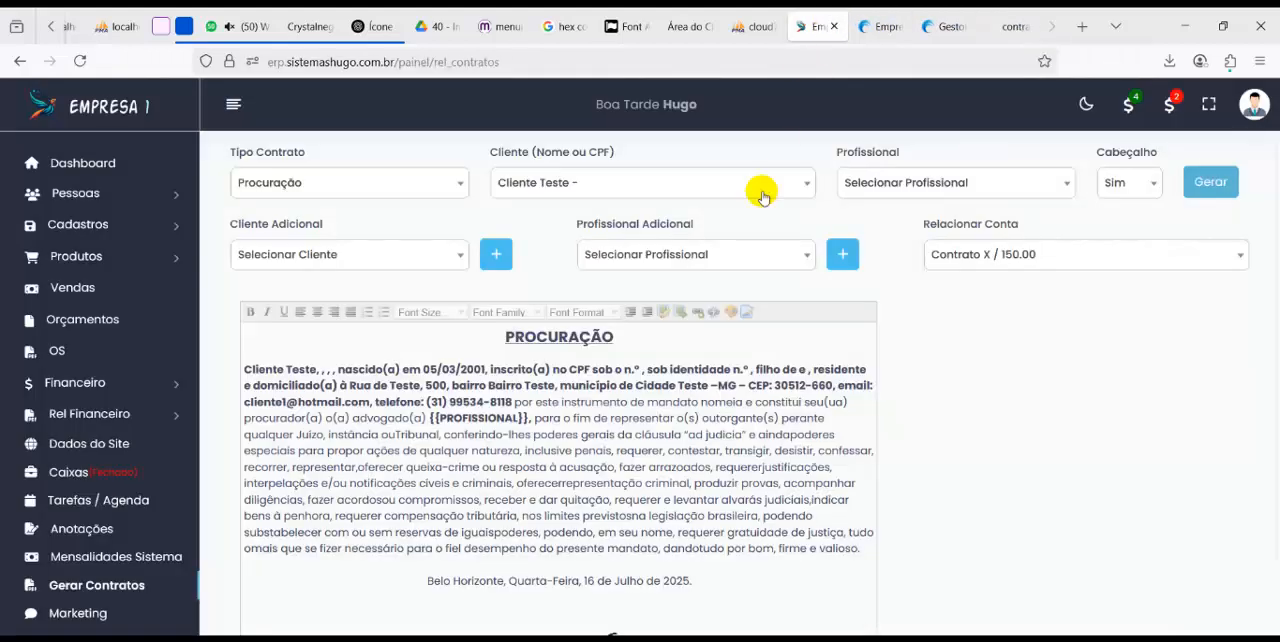
click(94, 382)
click(118, 443)
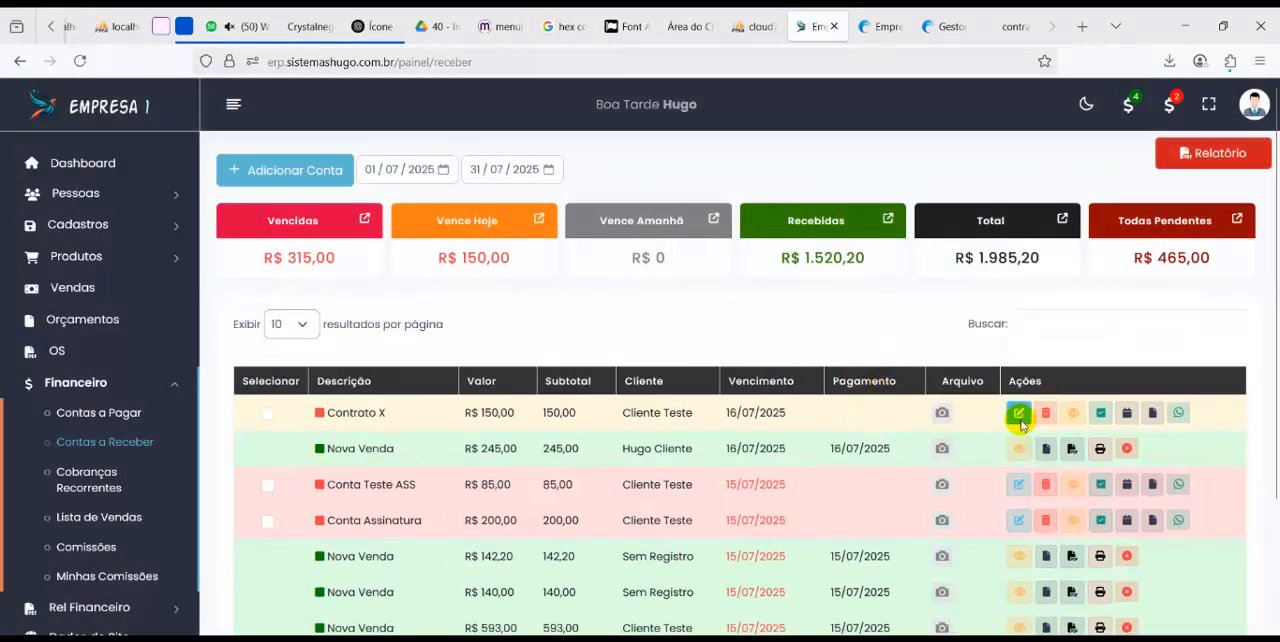
click(1018, 414)
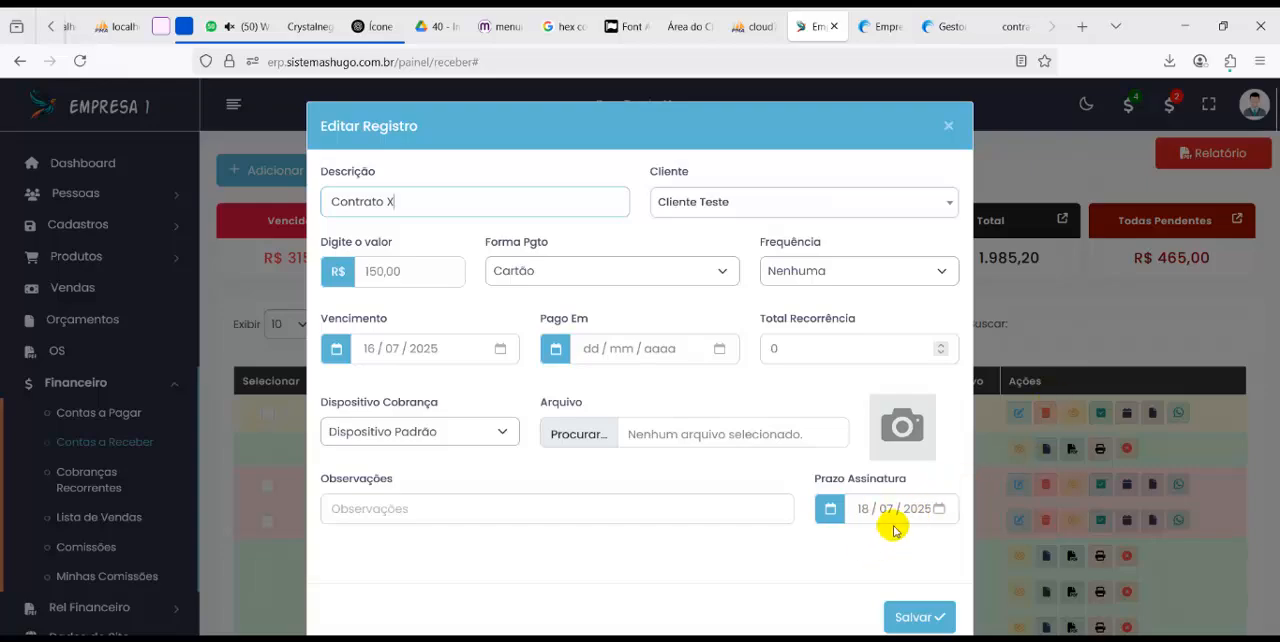
click(1015, 360)
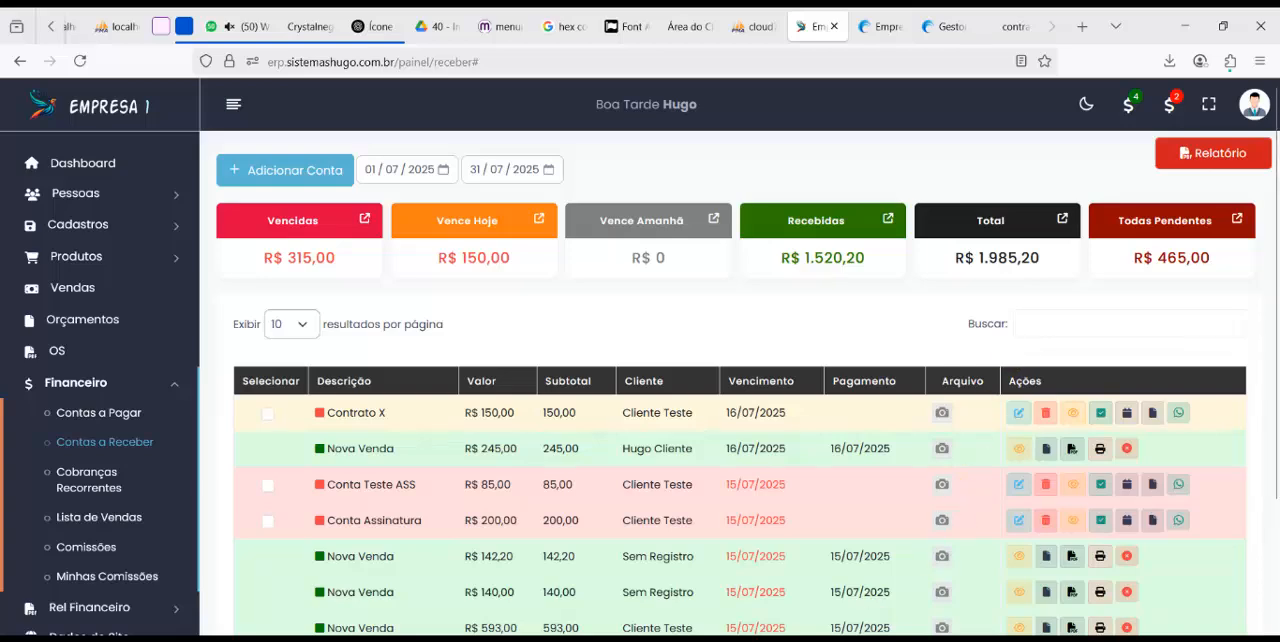
Highlight the Campos personalizados no orçamento and Campos personalizados na OS entries in the feature notes
key(alt+Tab)
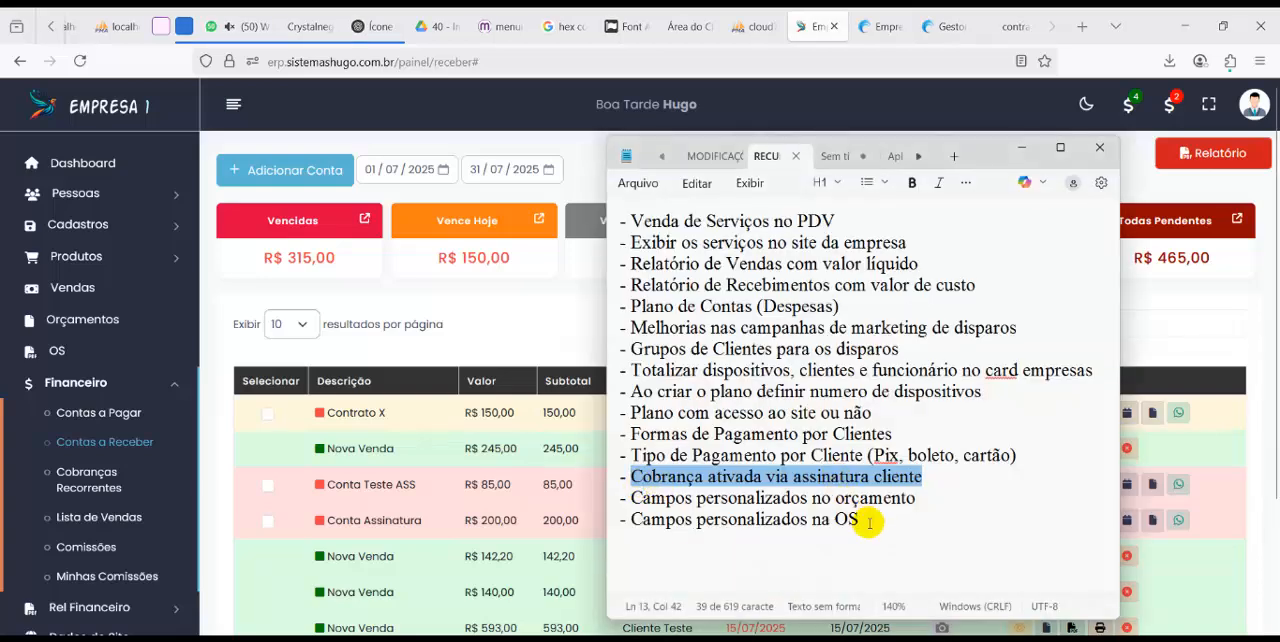
drag(873, 524, 575, 497)
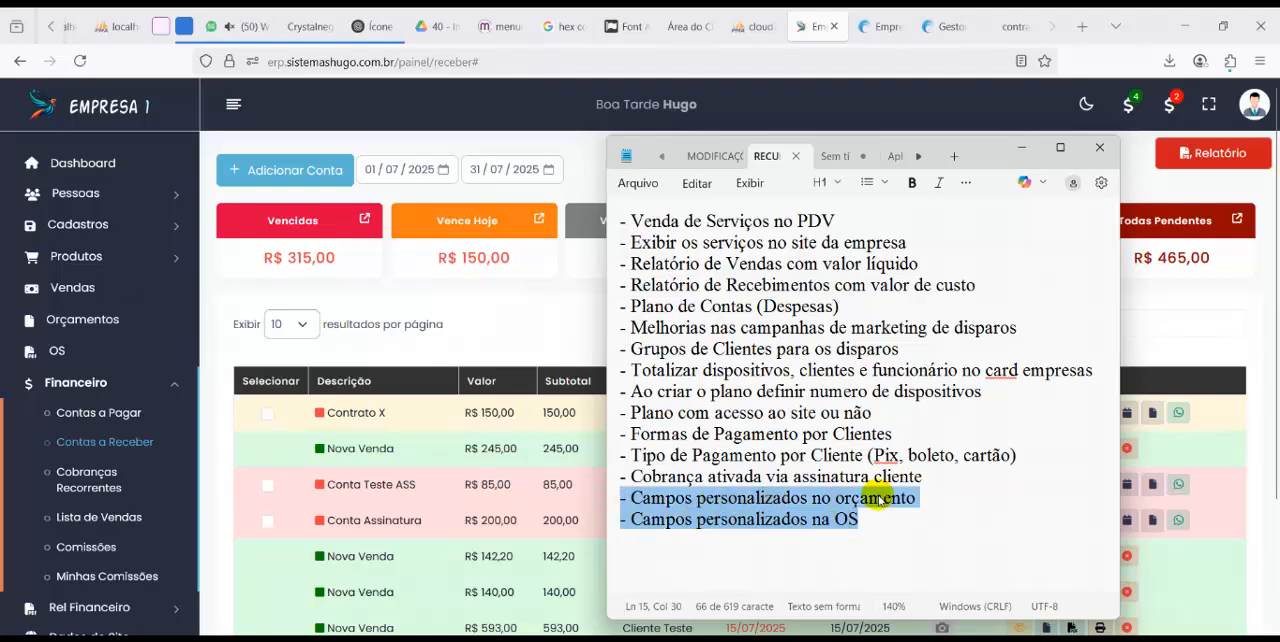
click(531, 328)
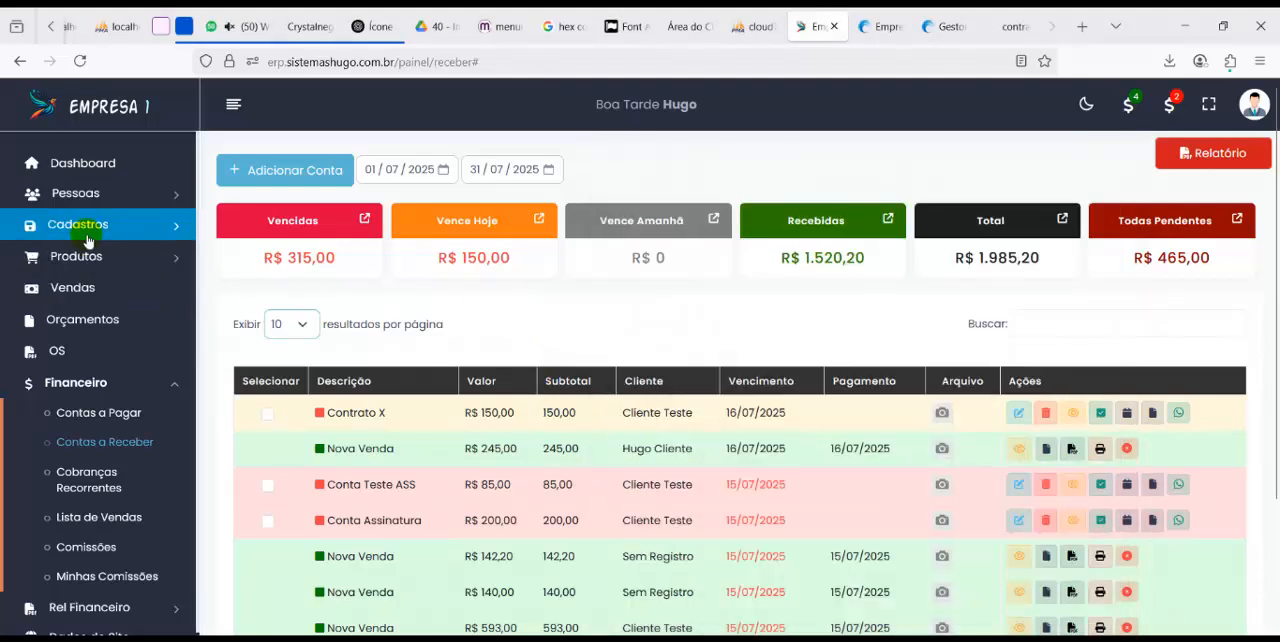
Open Orçamentos and set the list's start date to 15/07/2025
click(90, 333)
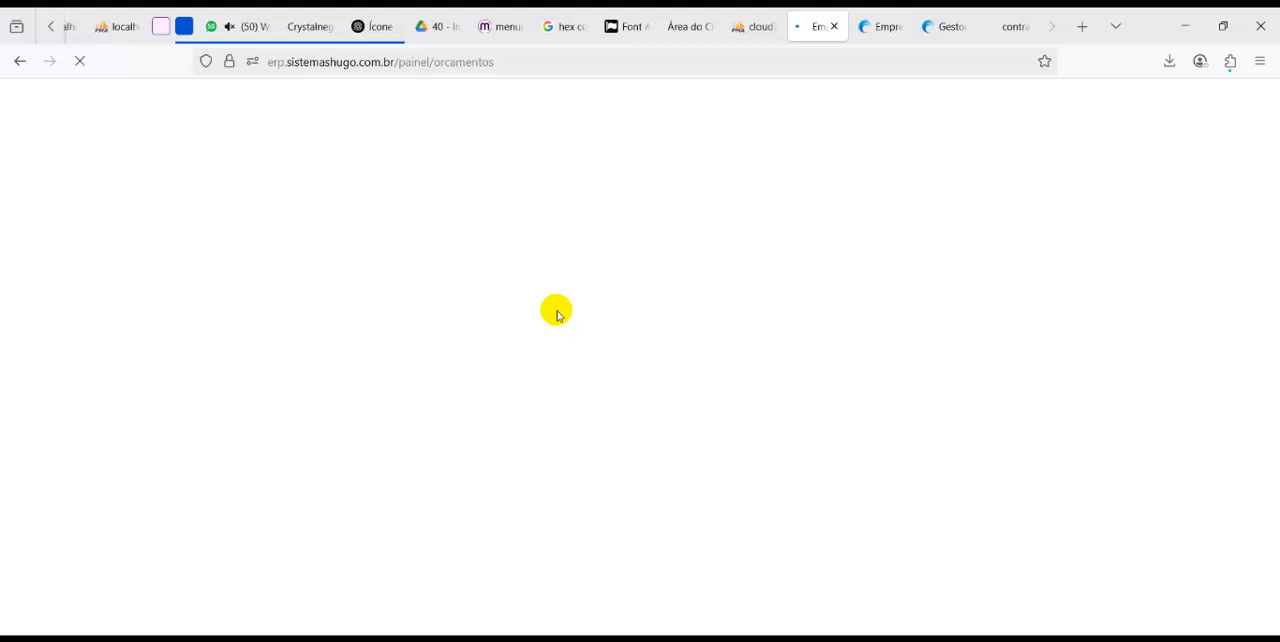
click(305, 184)
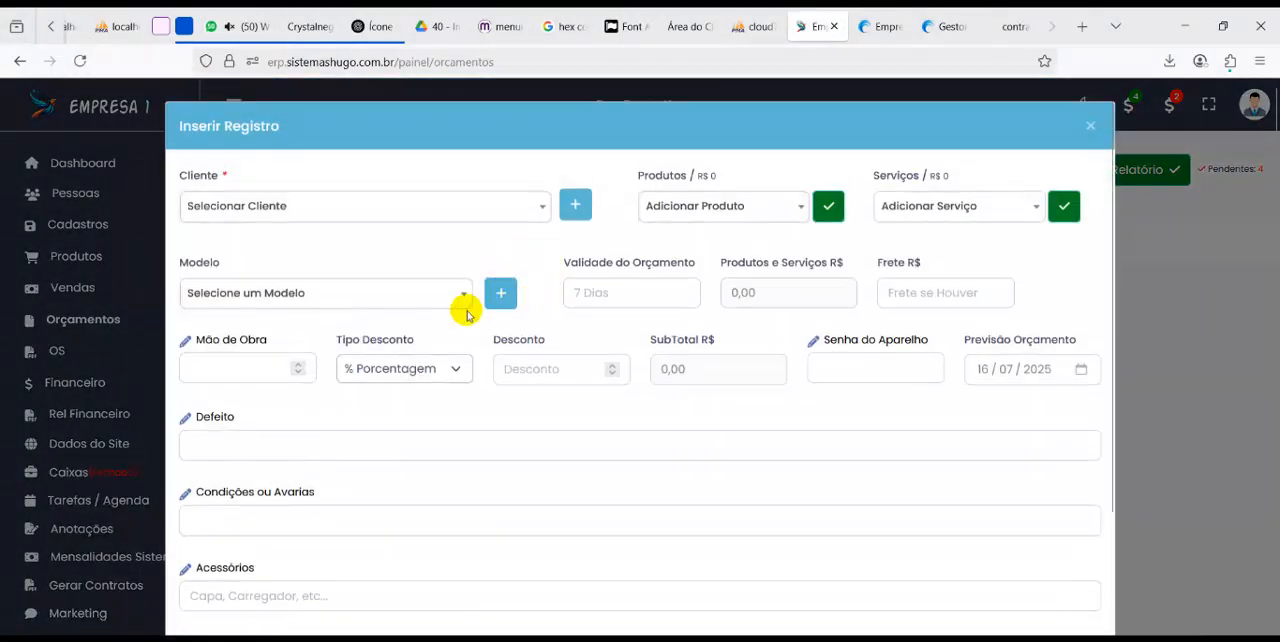
click(1090, 125)
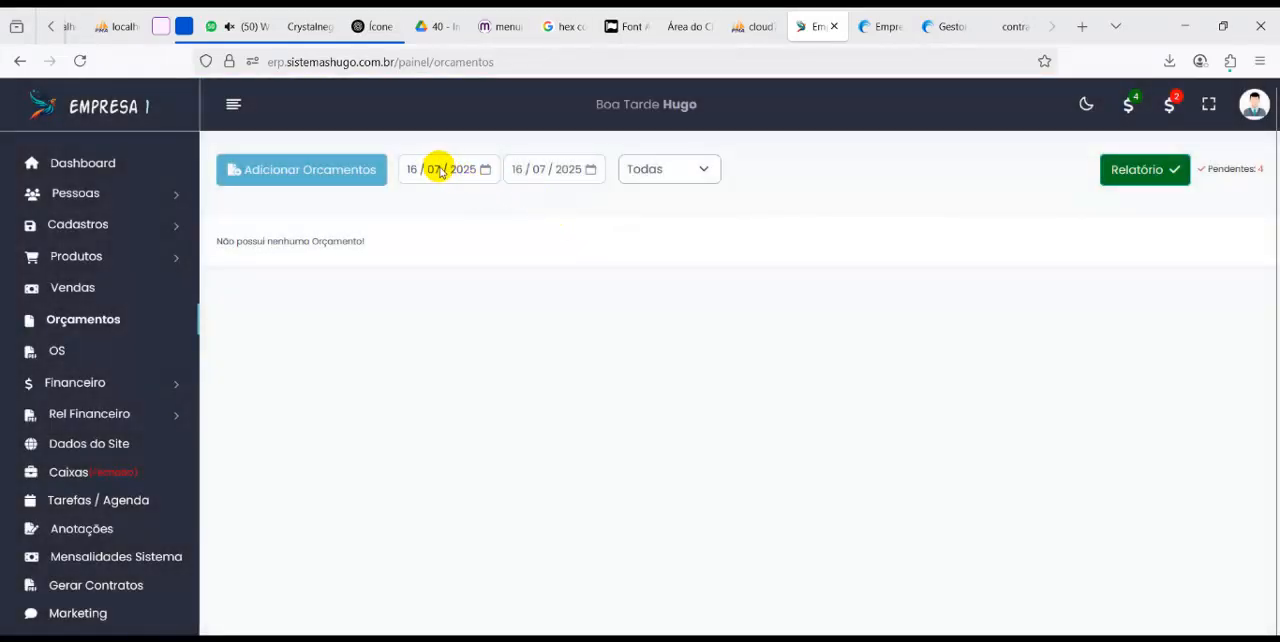
click(410, 170)
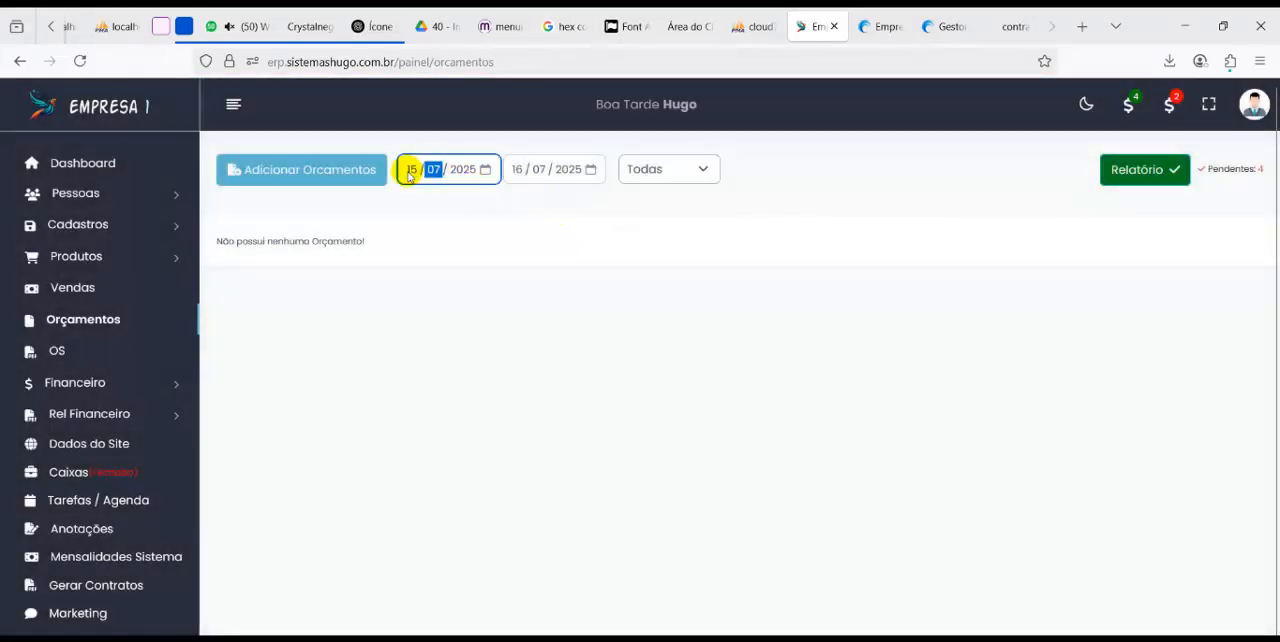
click(484, 305)
In a new quote form, rename the field labels to Mão de Obrasss, Senha do Aparelhosss, and Defeitoss
click(312, 175)
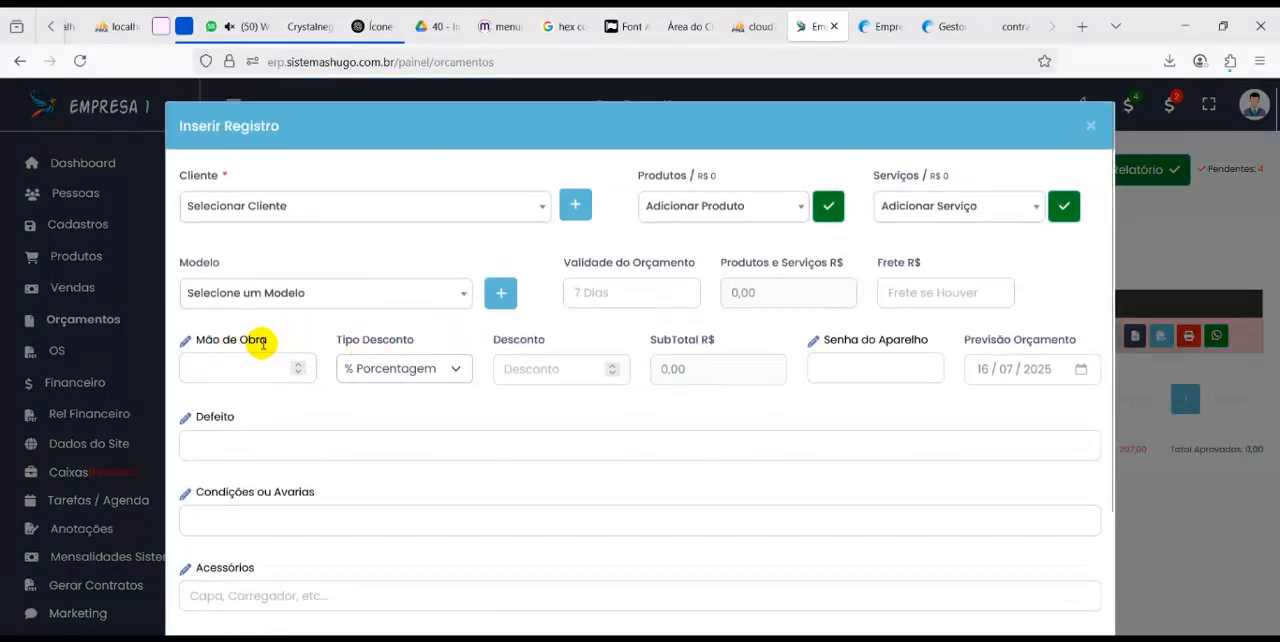
click(270, 342)
text(sss)
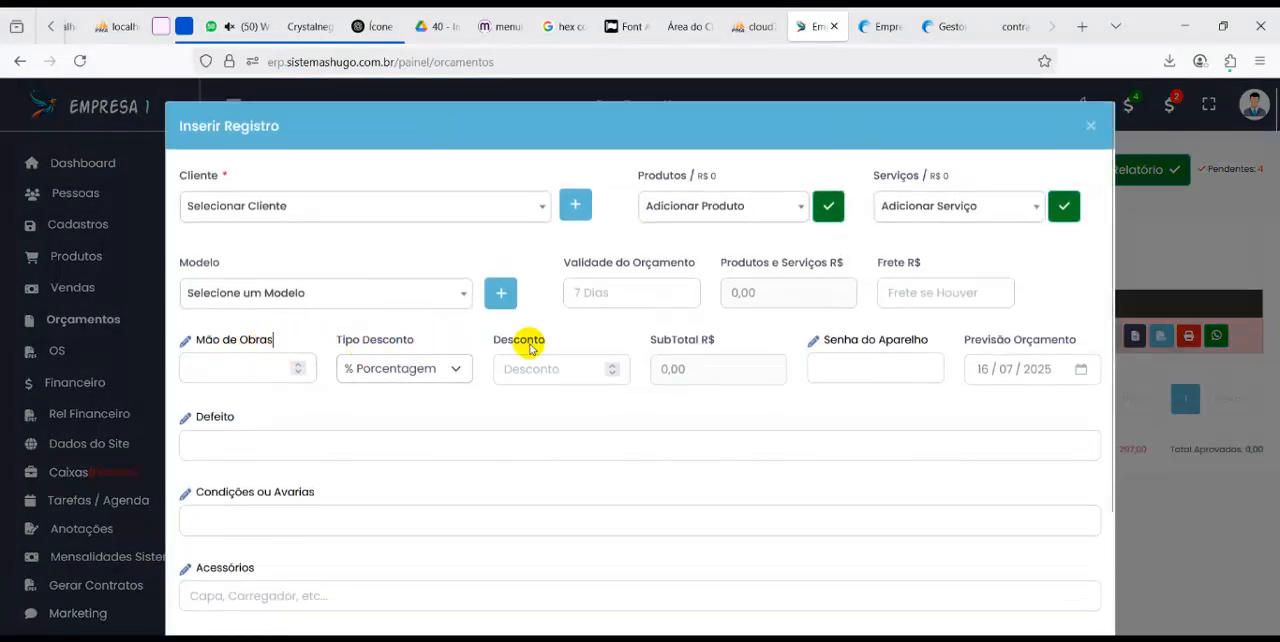
click(930, 341)
text(sss)
click(232, 418)
text(ss)
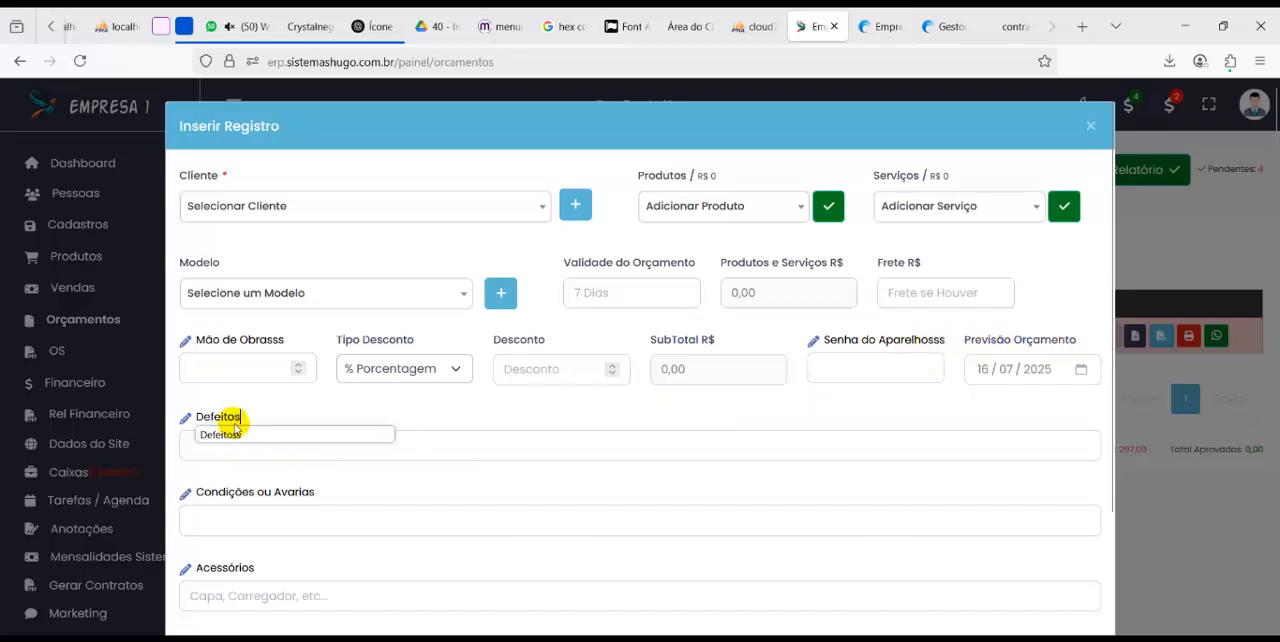
click(565, 400)
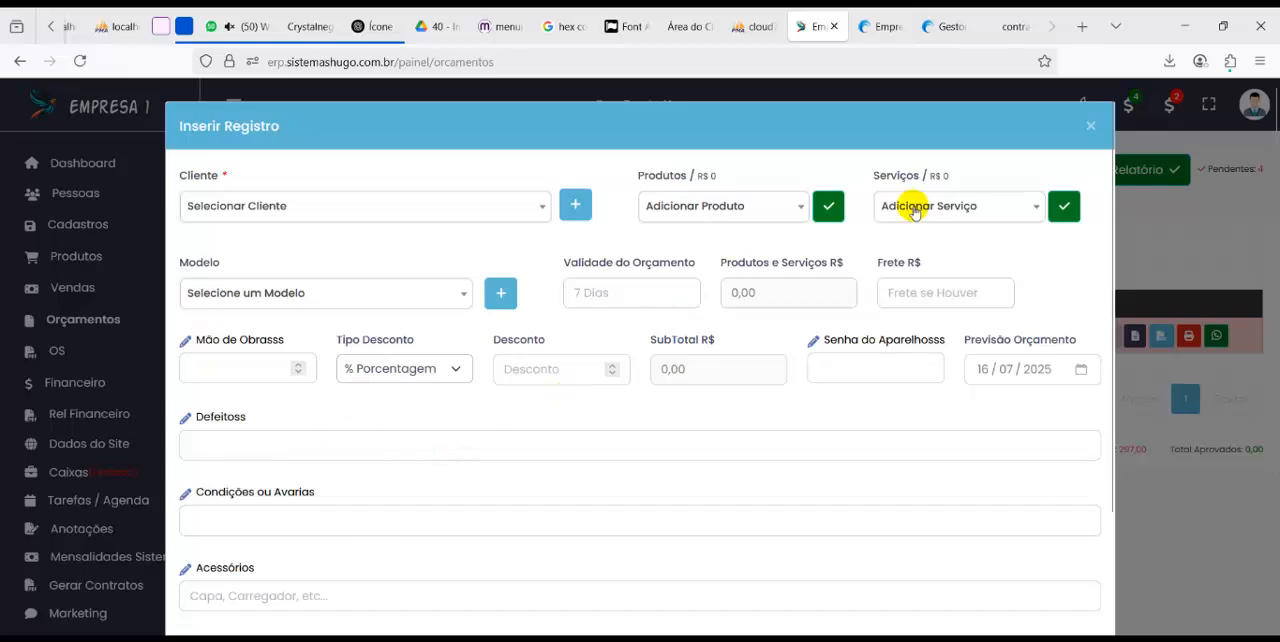
click(1088, 127)
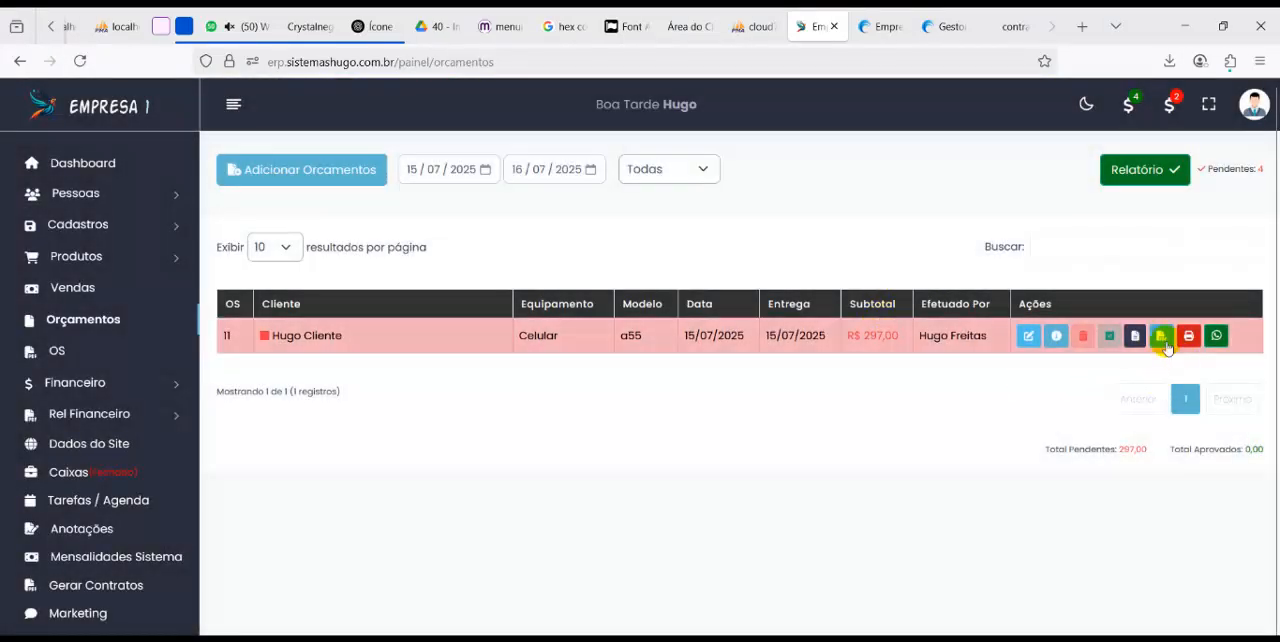
Open the listed quote's PDF report and examine the customized field labels and the totals section
click(1161, 336)
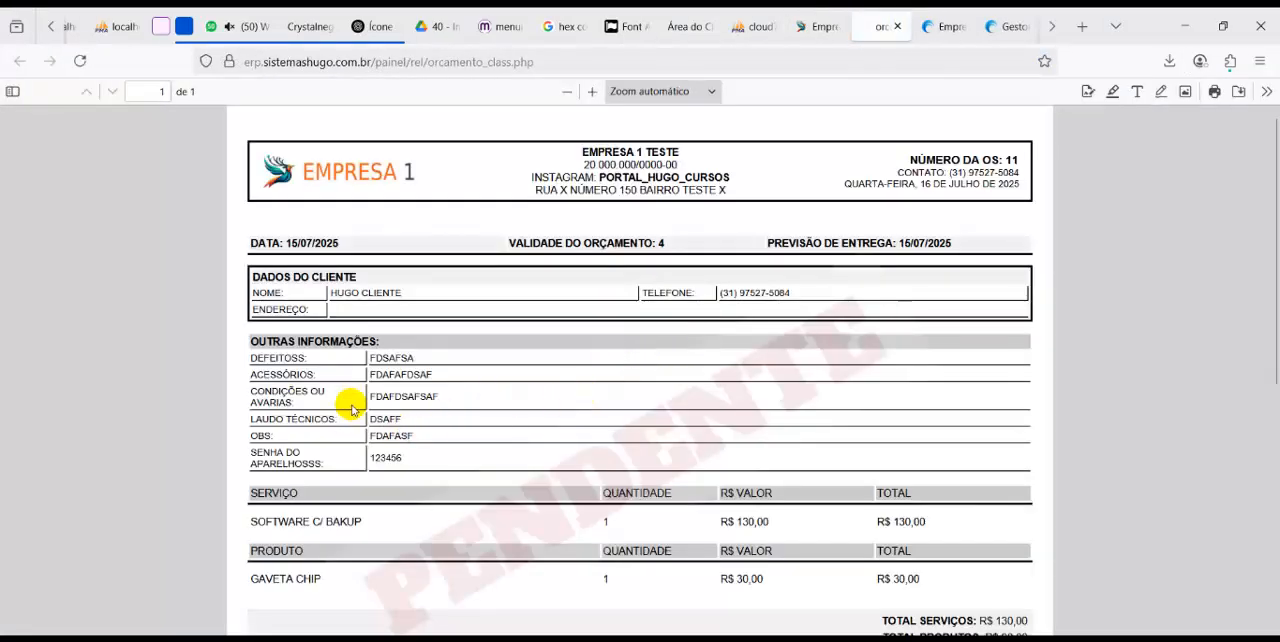
scroll(349, 400, down, 3)
scroll(477, 451, up, 3)
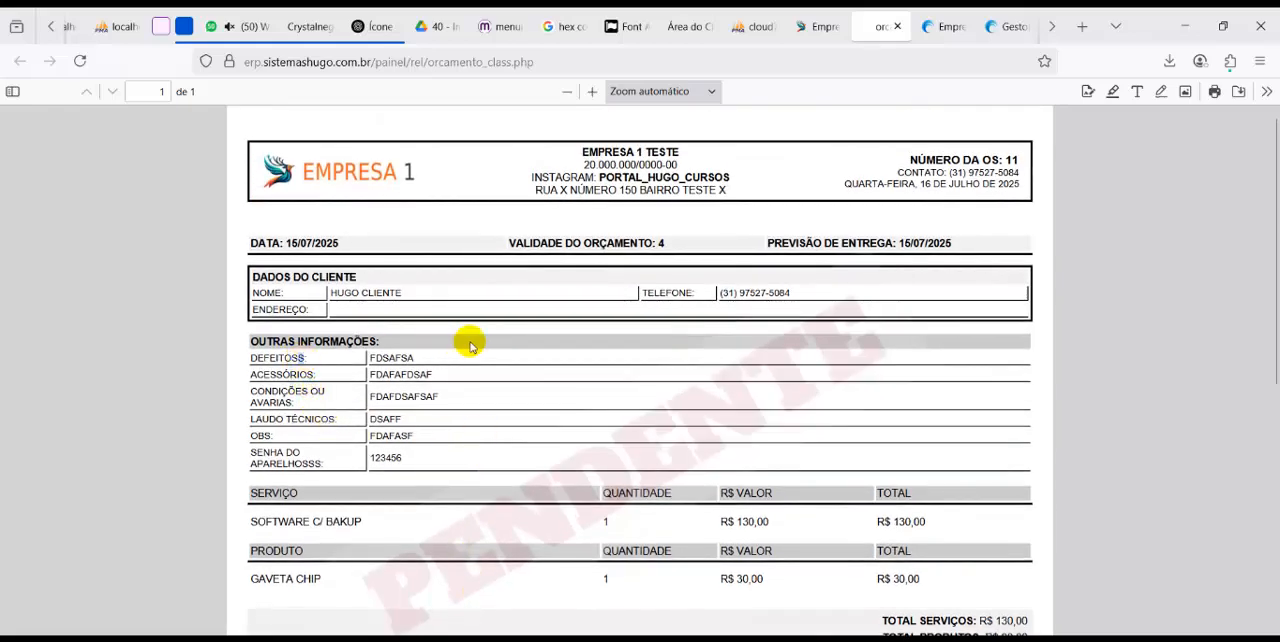
scroll(722, 393, down, 3)
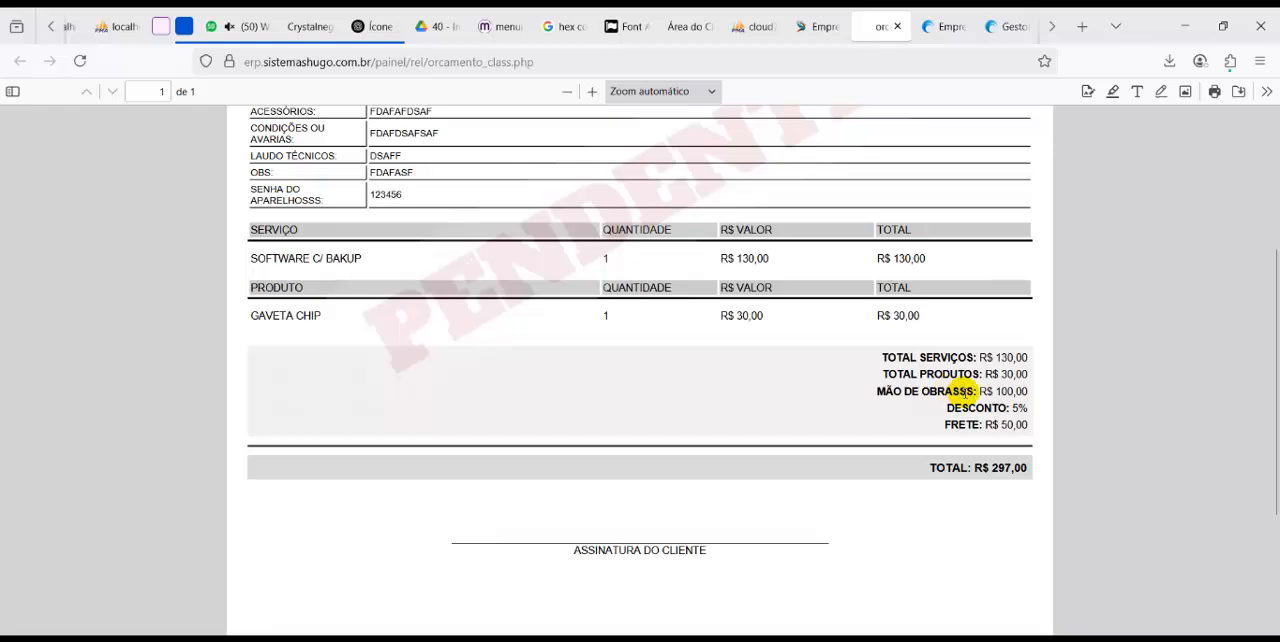
scroll(889, 466, up, 1)
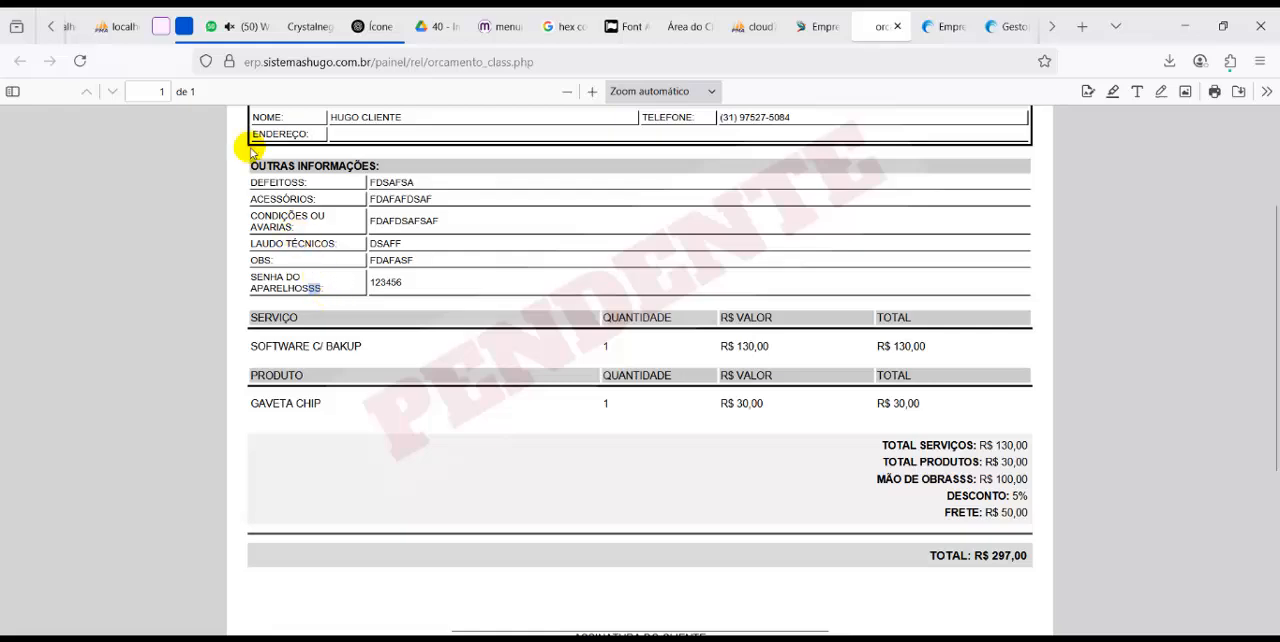
In a new quote form, rename the field labels to Mão de Obras, Senha do Aparelhos, and Defeitos
click(855, 32)
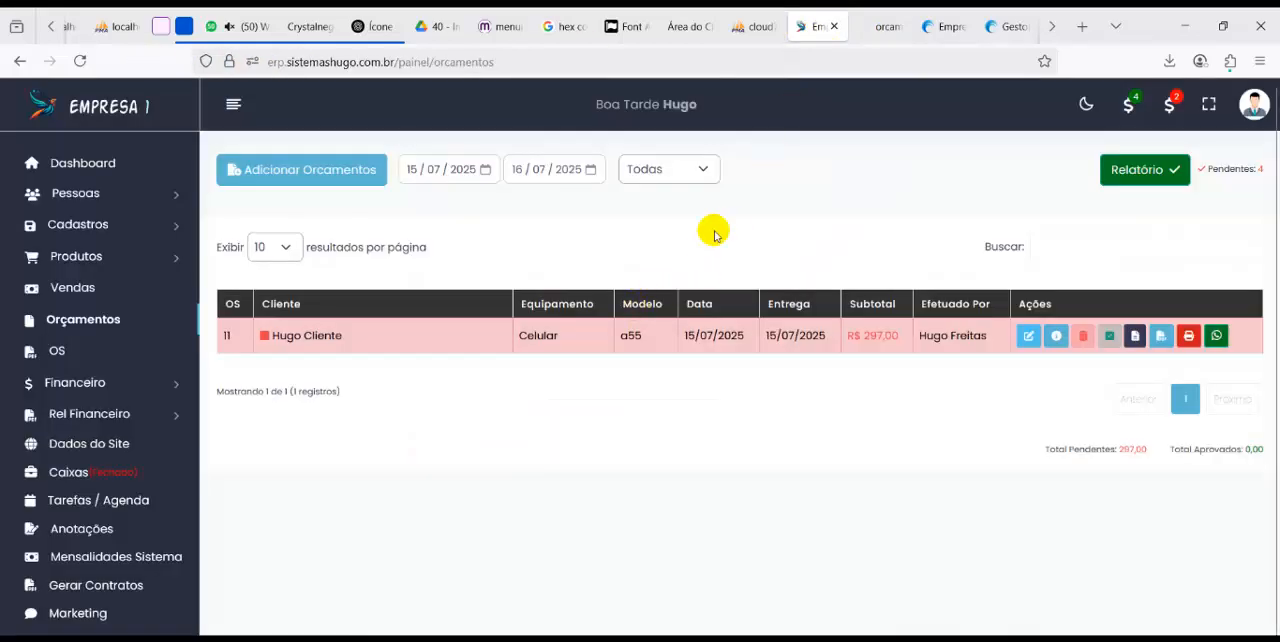
click(385, 178)
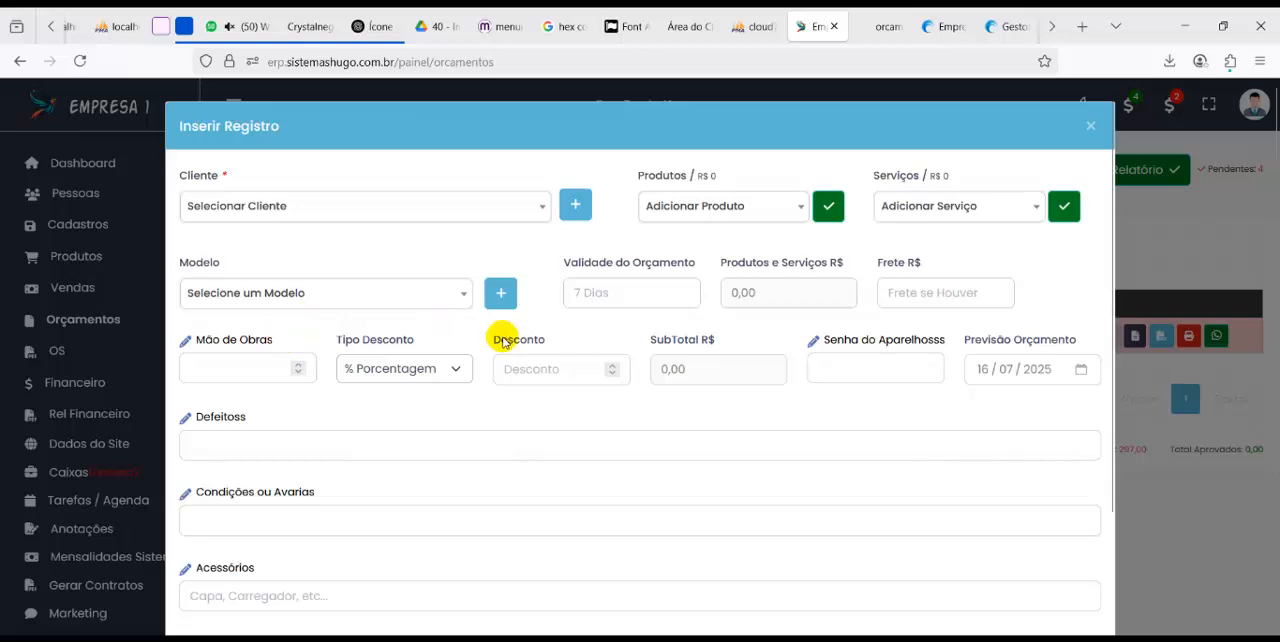
click(945, 341)
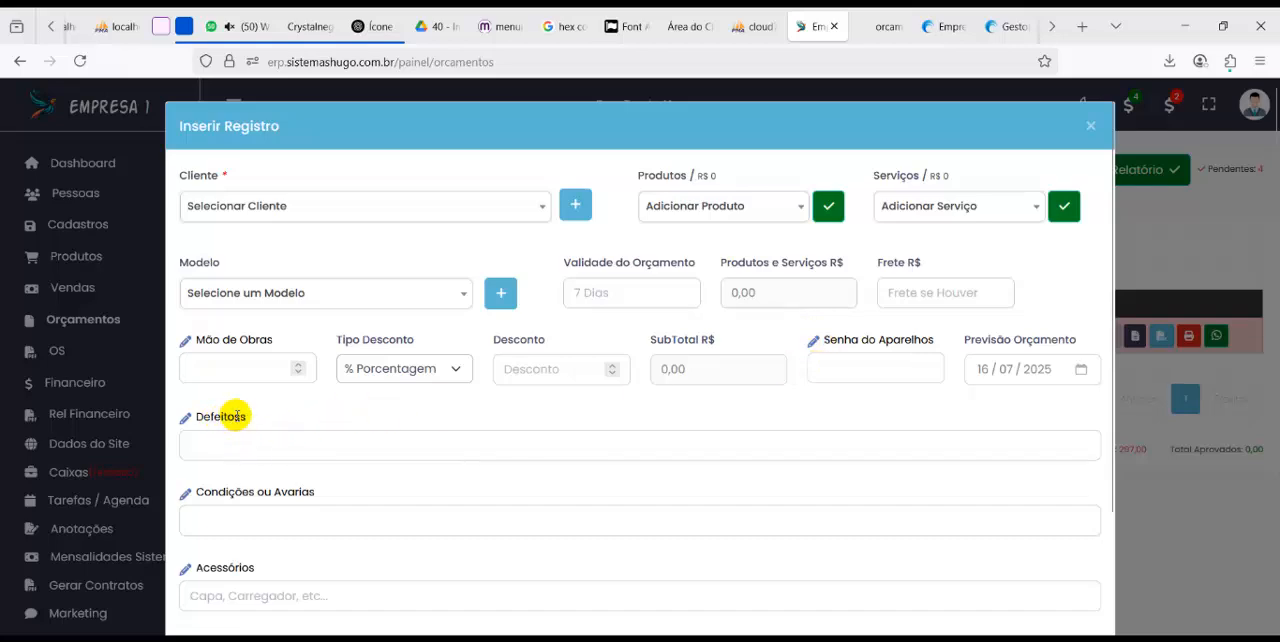
key(BackSpace)
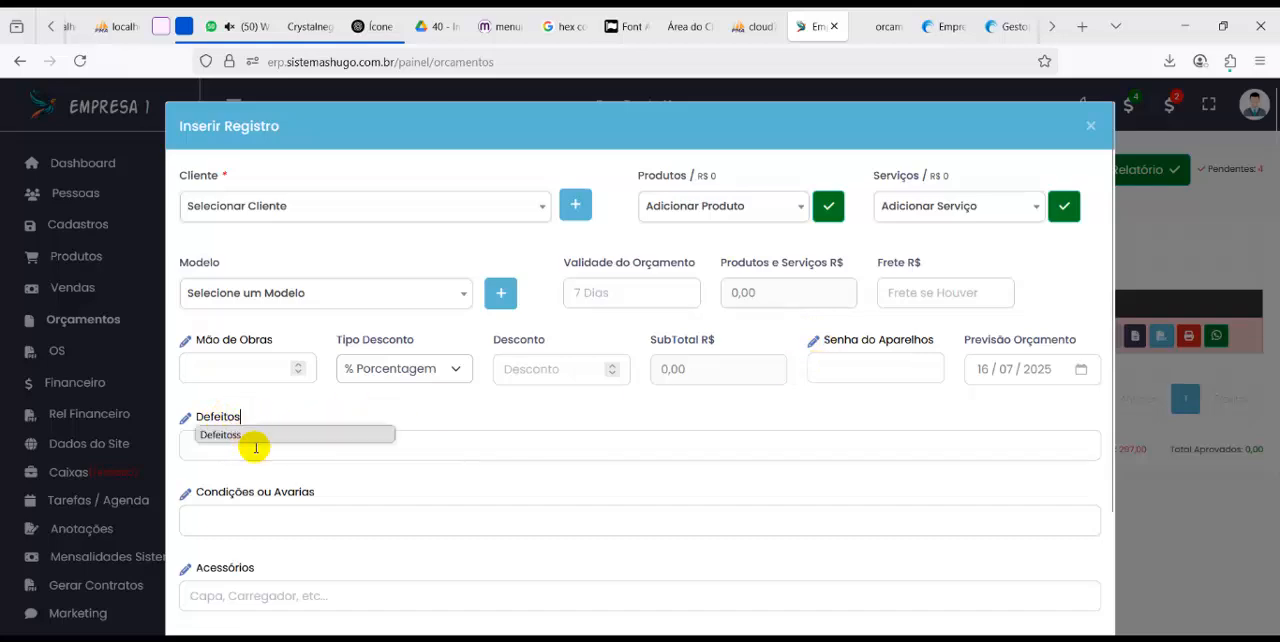
click(382, 394)
scroll(280, 478, down, 2)
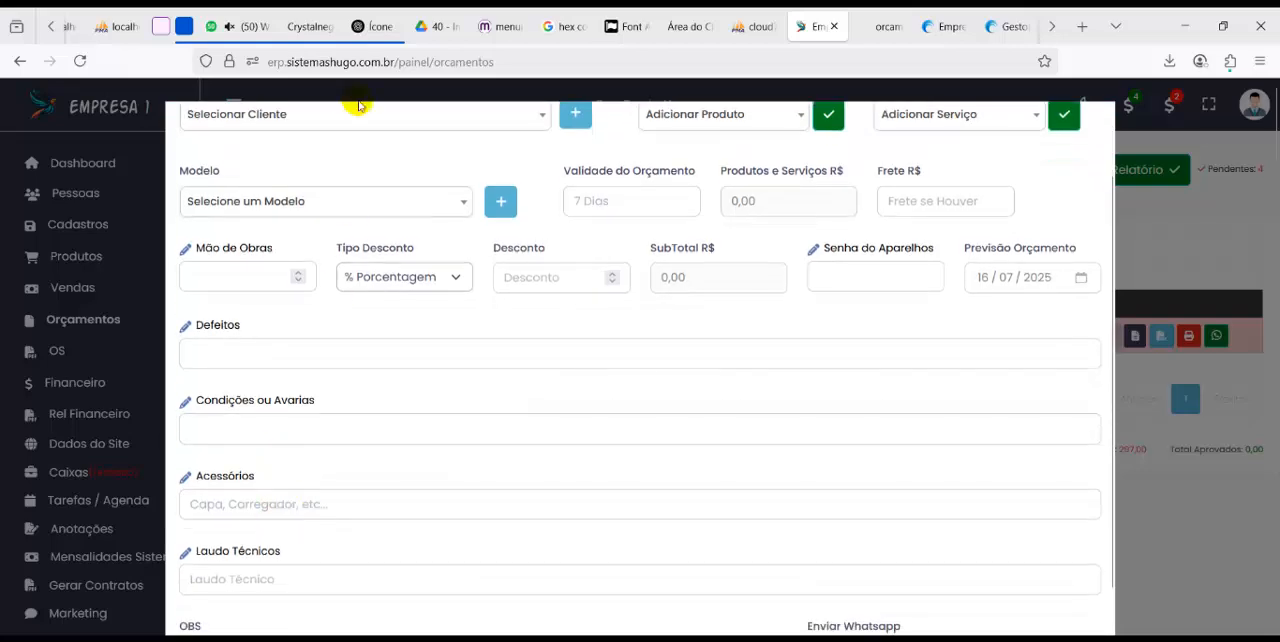
Compare the Laudo Técnicos label in the quote's PDF with the new quote form, and close the form
click(870, 28)
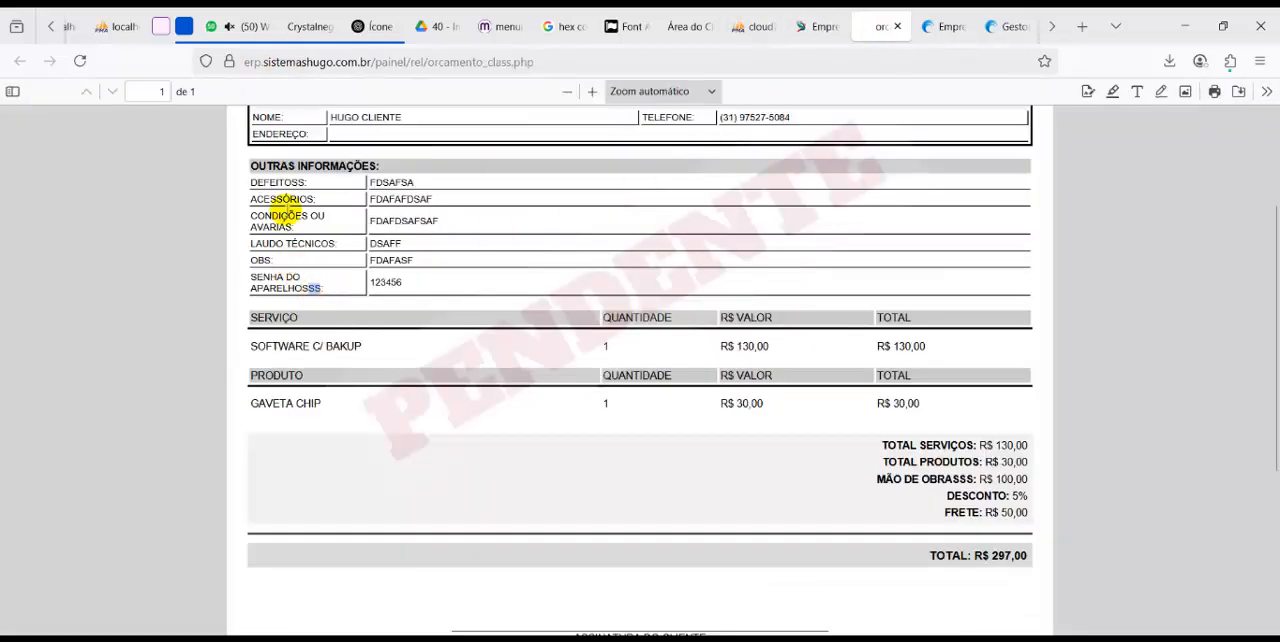
double_click(300, 243)
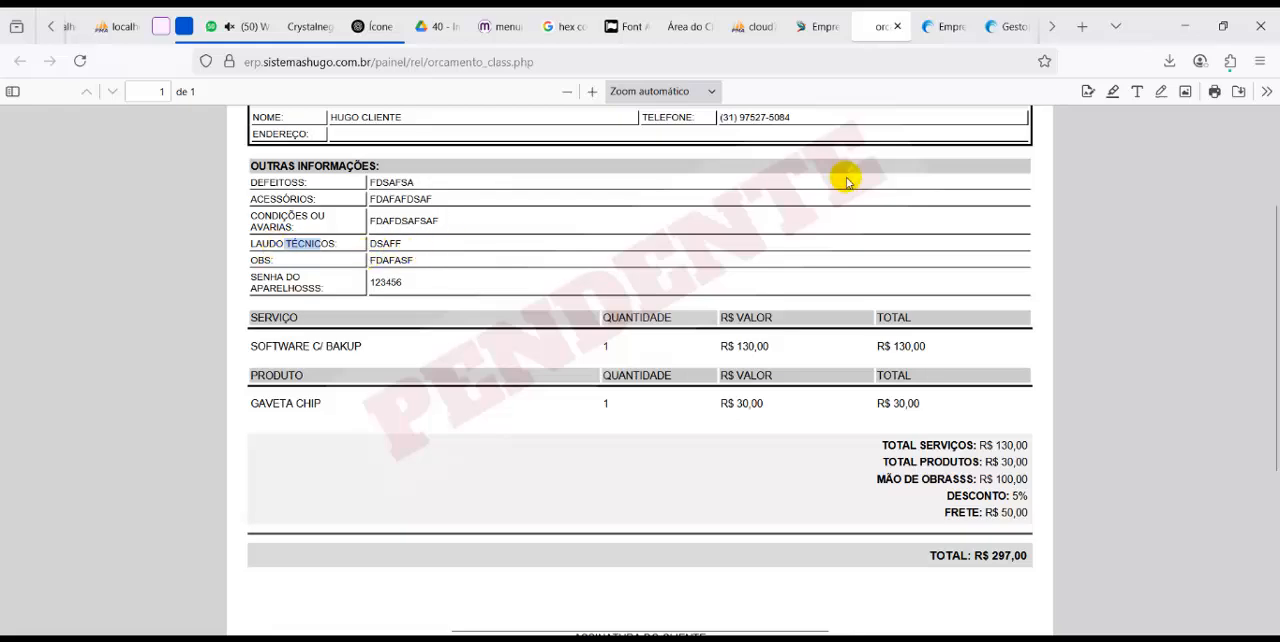
click(824, 36)
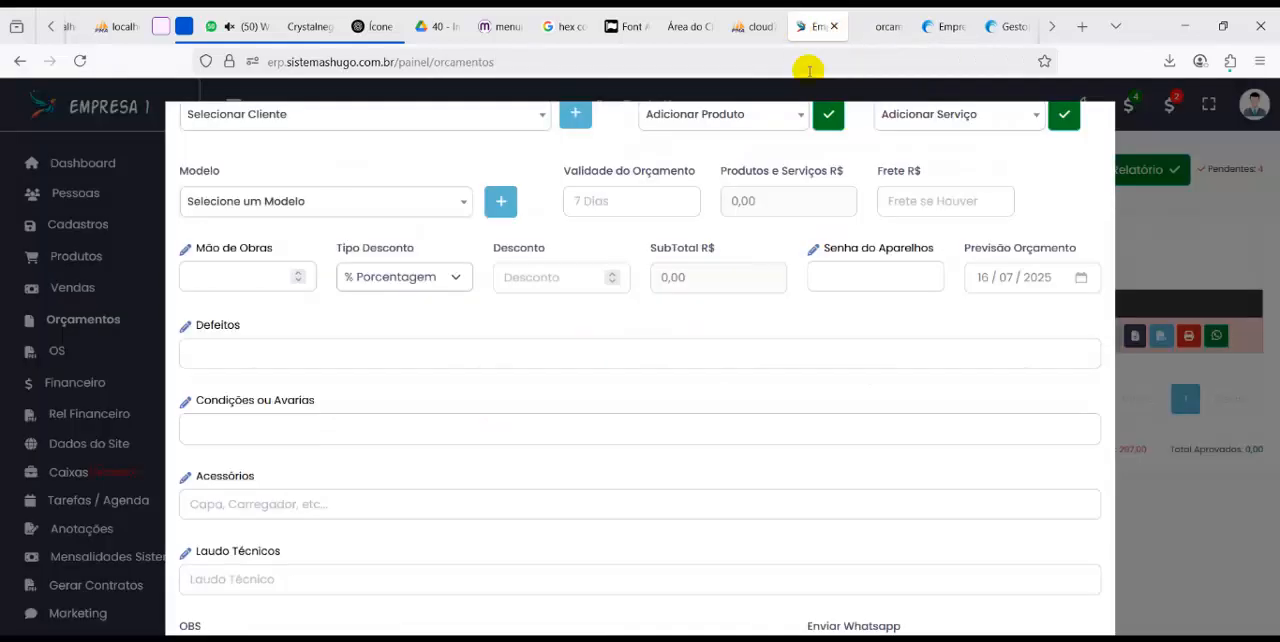
scroll(1094, 194, up, 2)
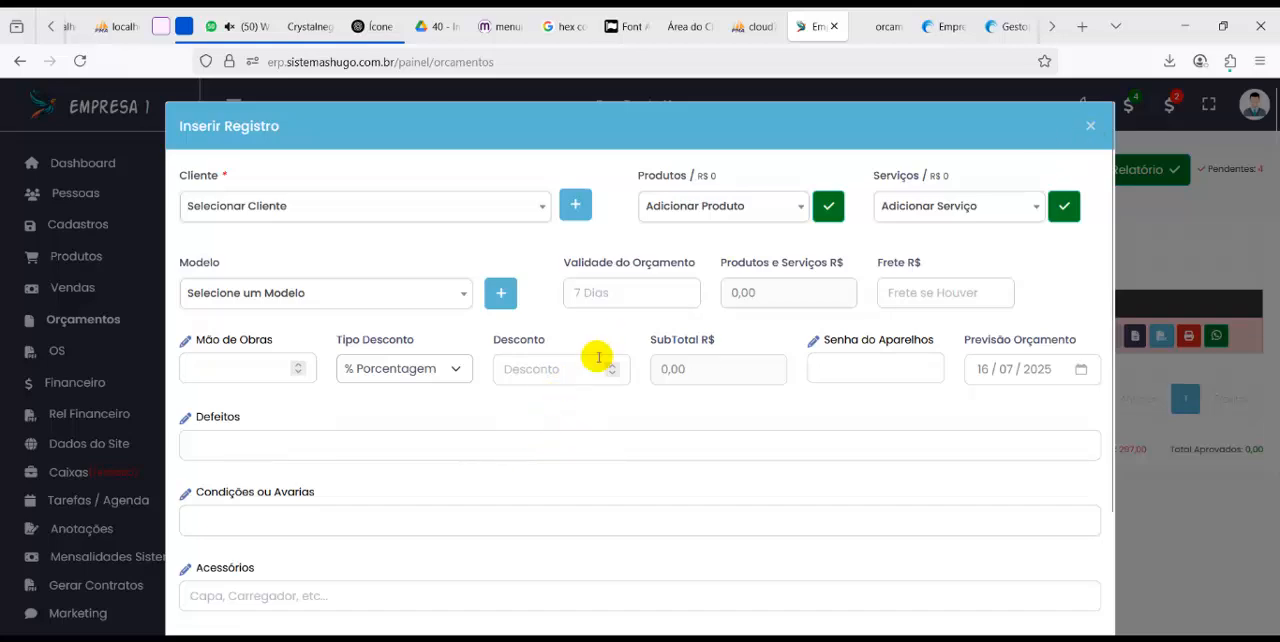
click(1090, 129)
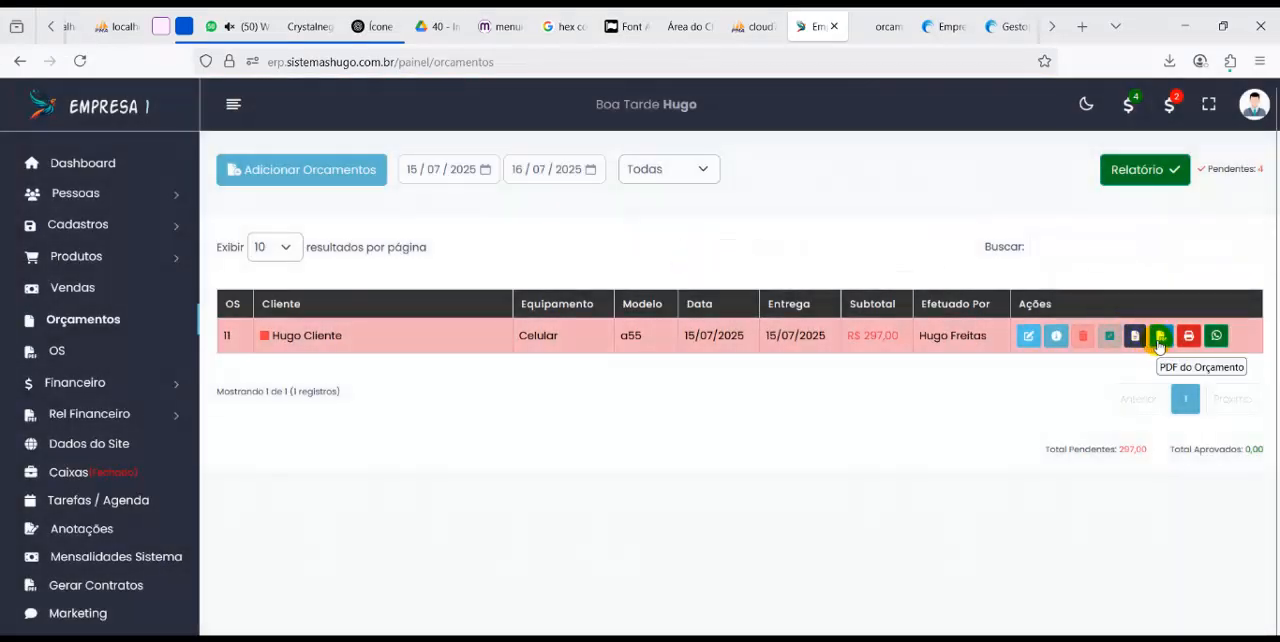
Open the listed quote's printable receipt, examine its field labels in the print preview, and return to the quotes list
click(1160, 336)
click(1042, 378)
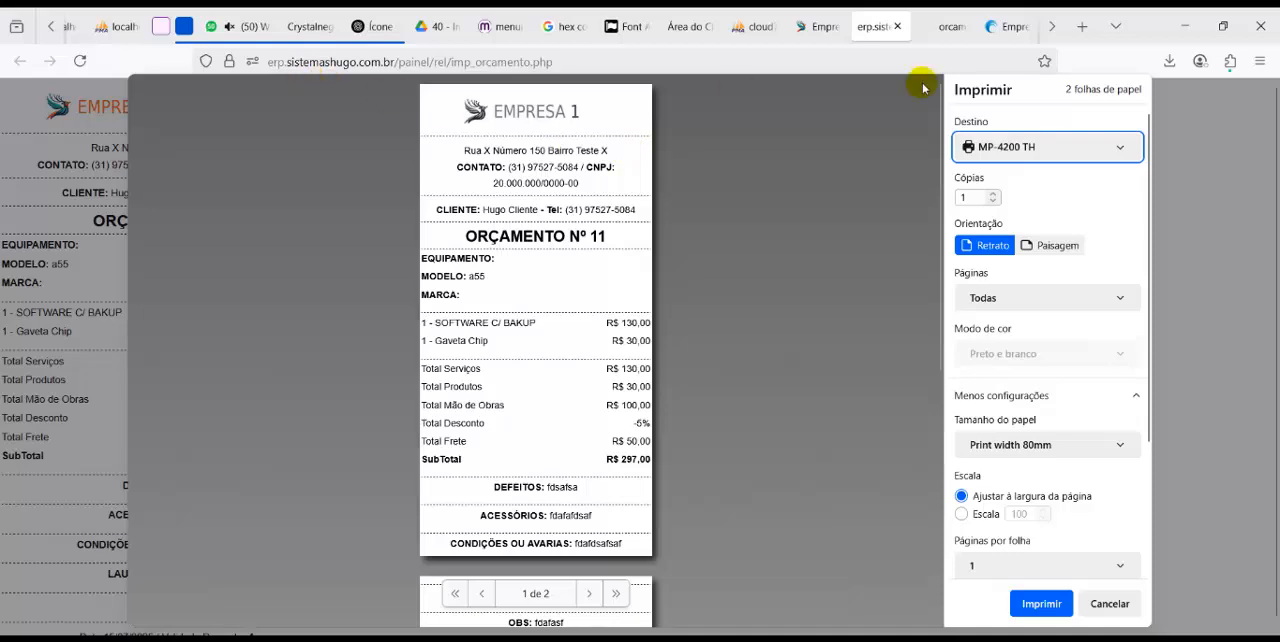
click(812, 28)
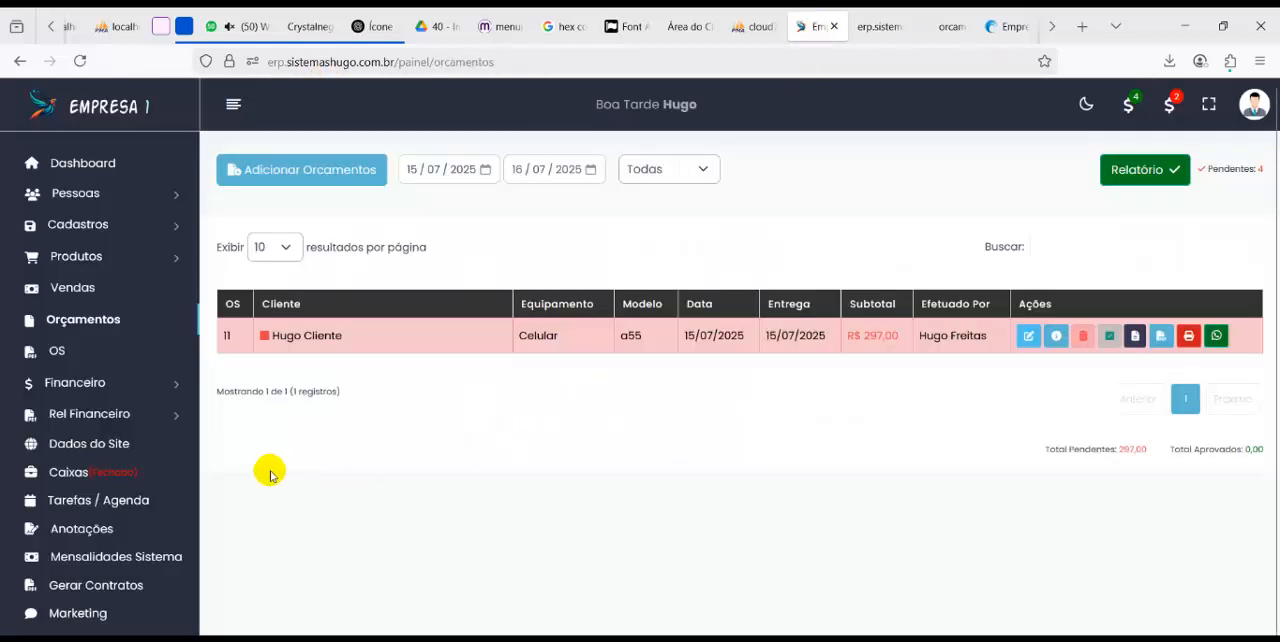
Open a new service order form in OS and examine its editable field labels
click(62, 352)
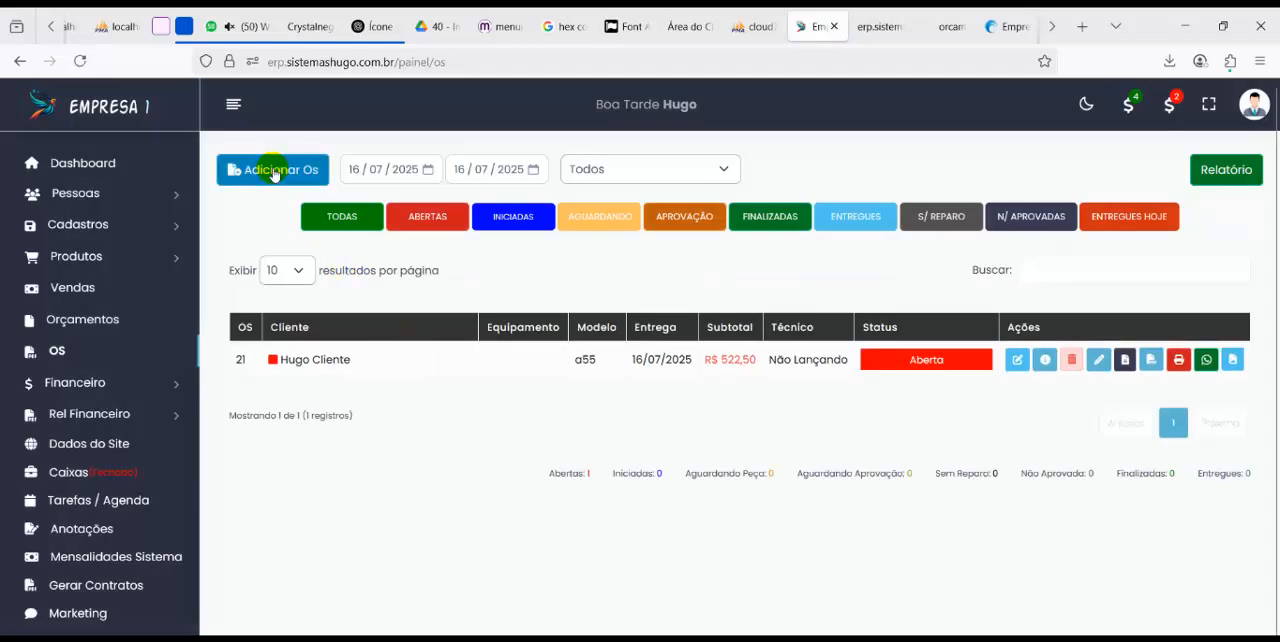
click(271, 171)
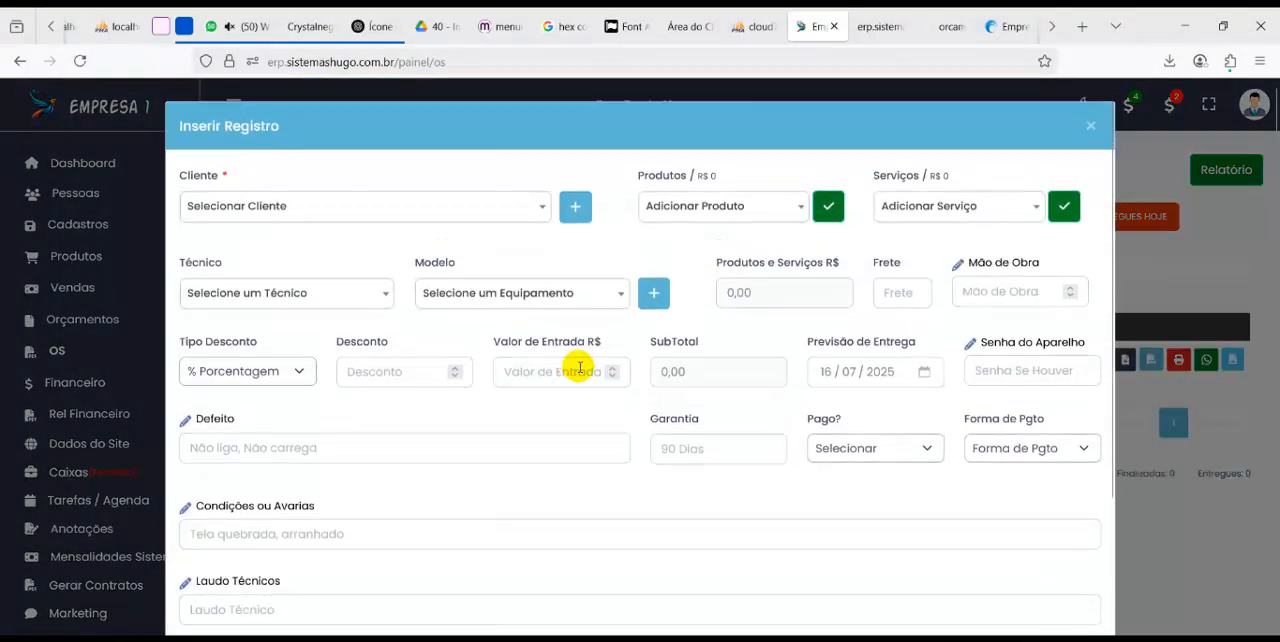
scroll(443, 386, down, 2)
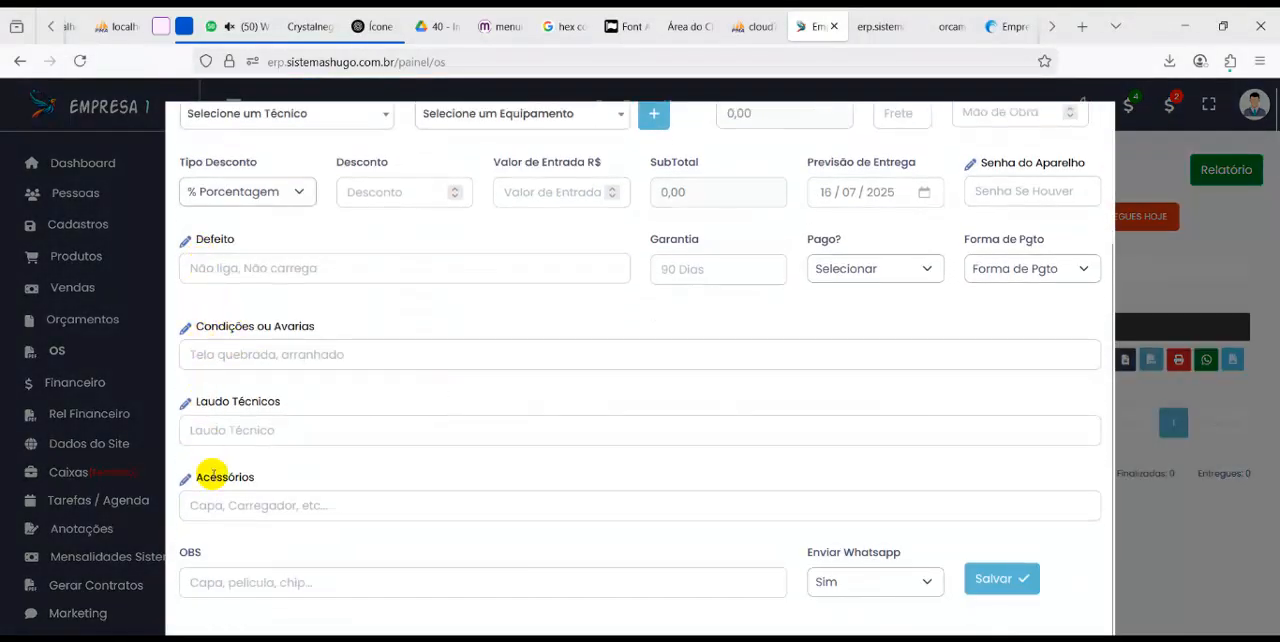
scroll(213, 474, up, 2)
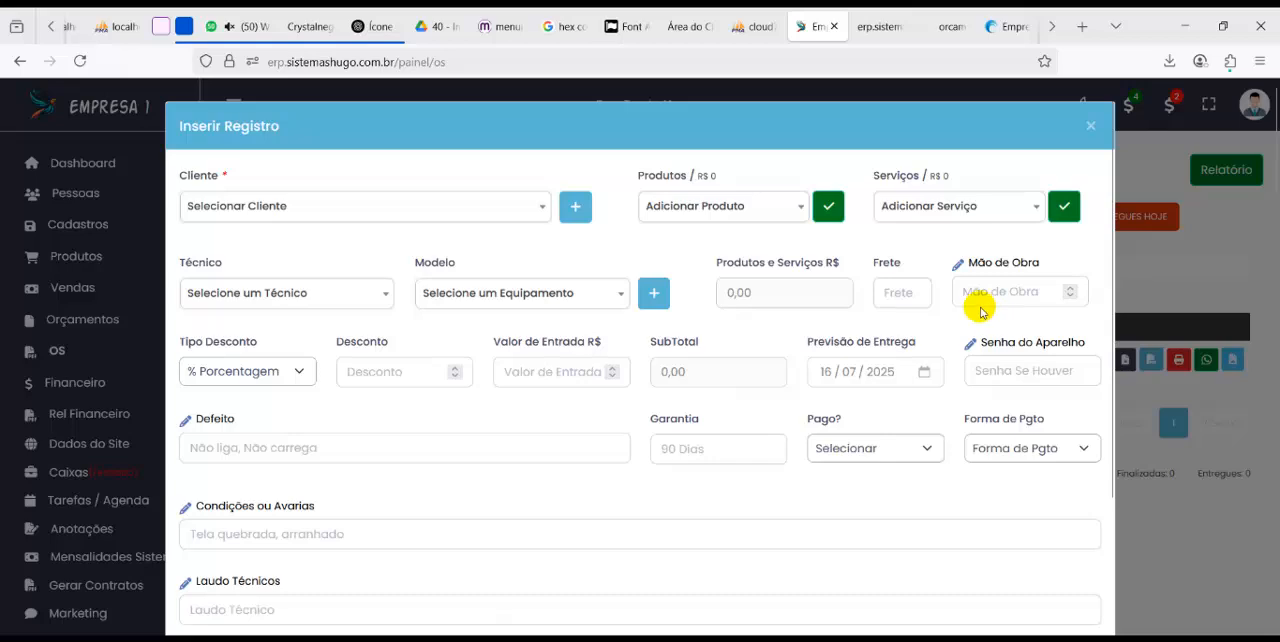